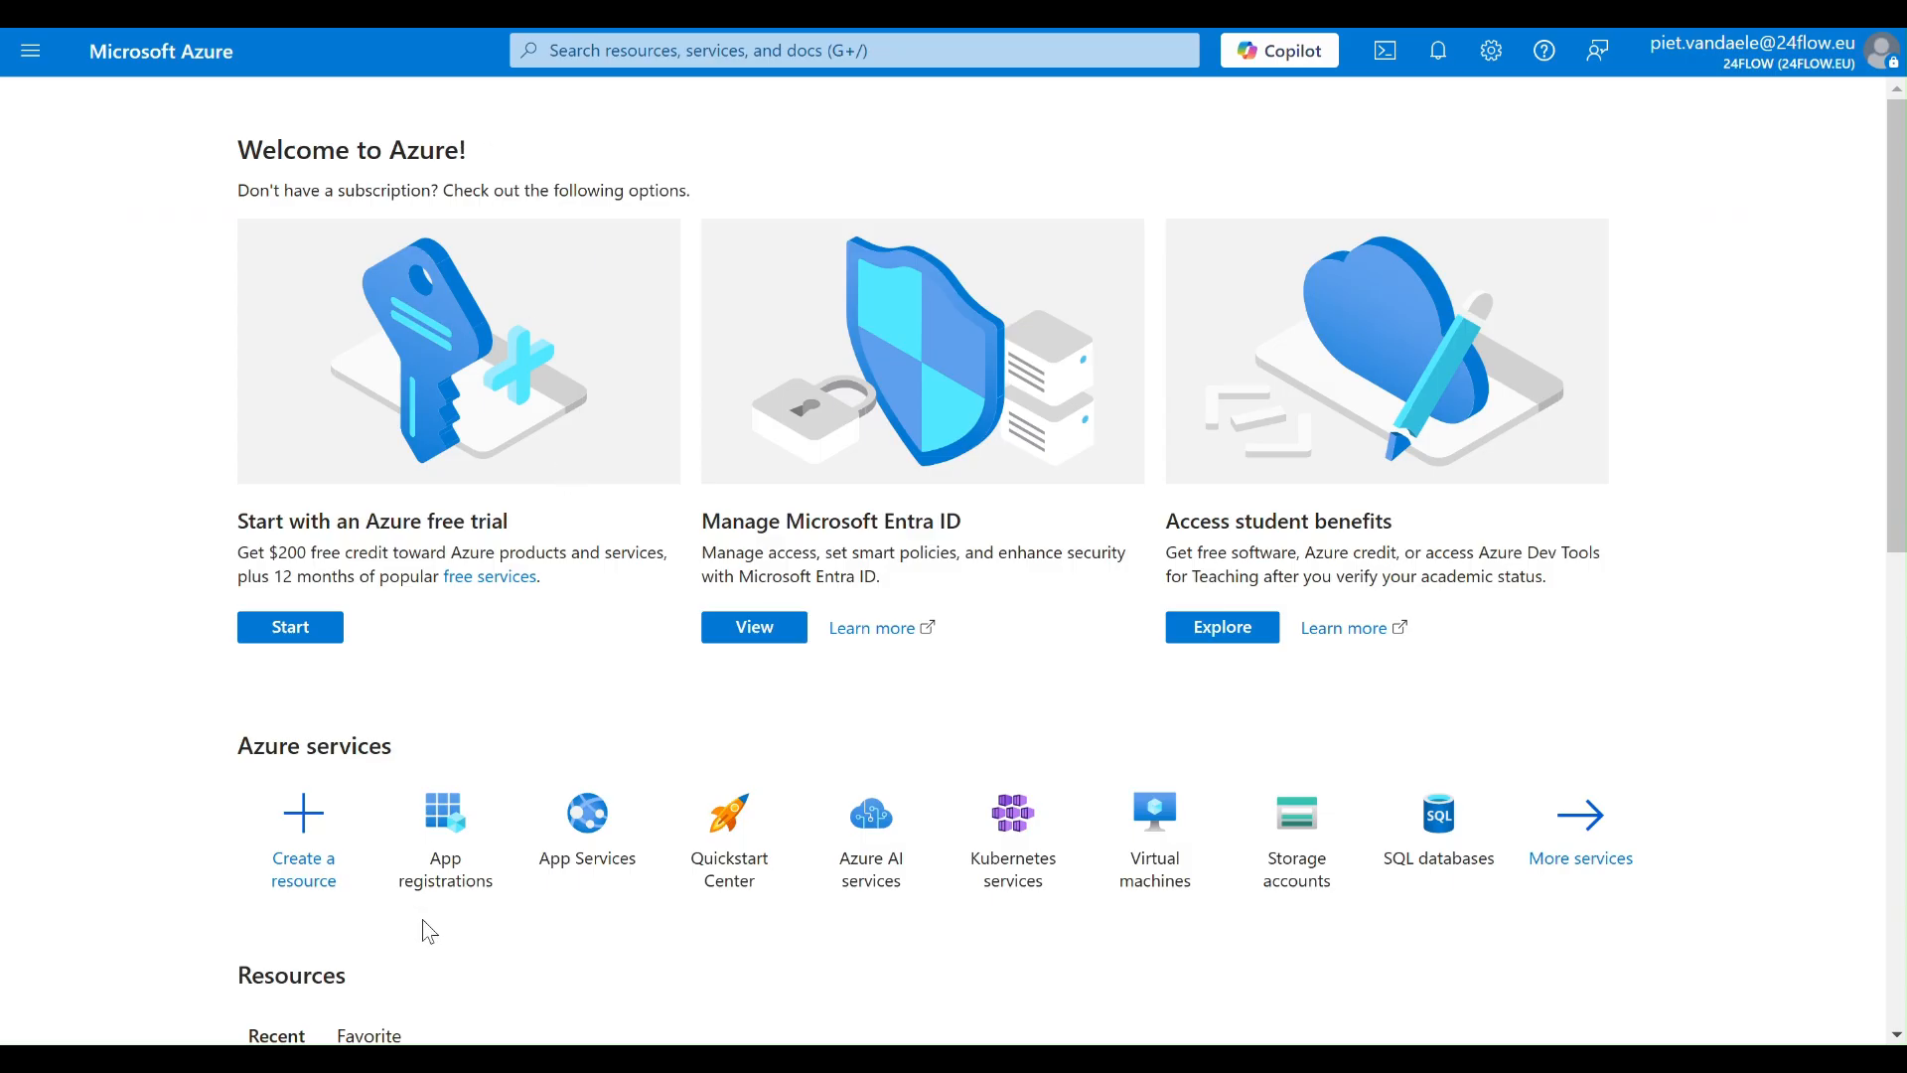
- Start a new app registration and name the application 24files-video
mouse_move(443, 889)
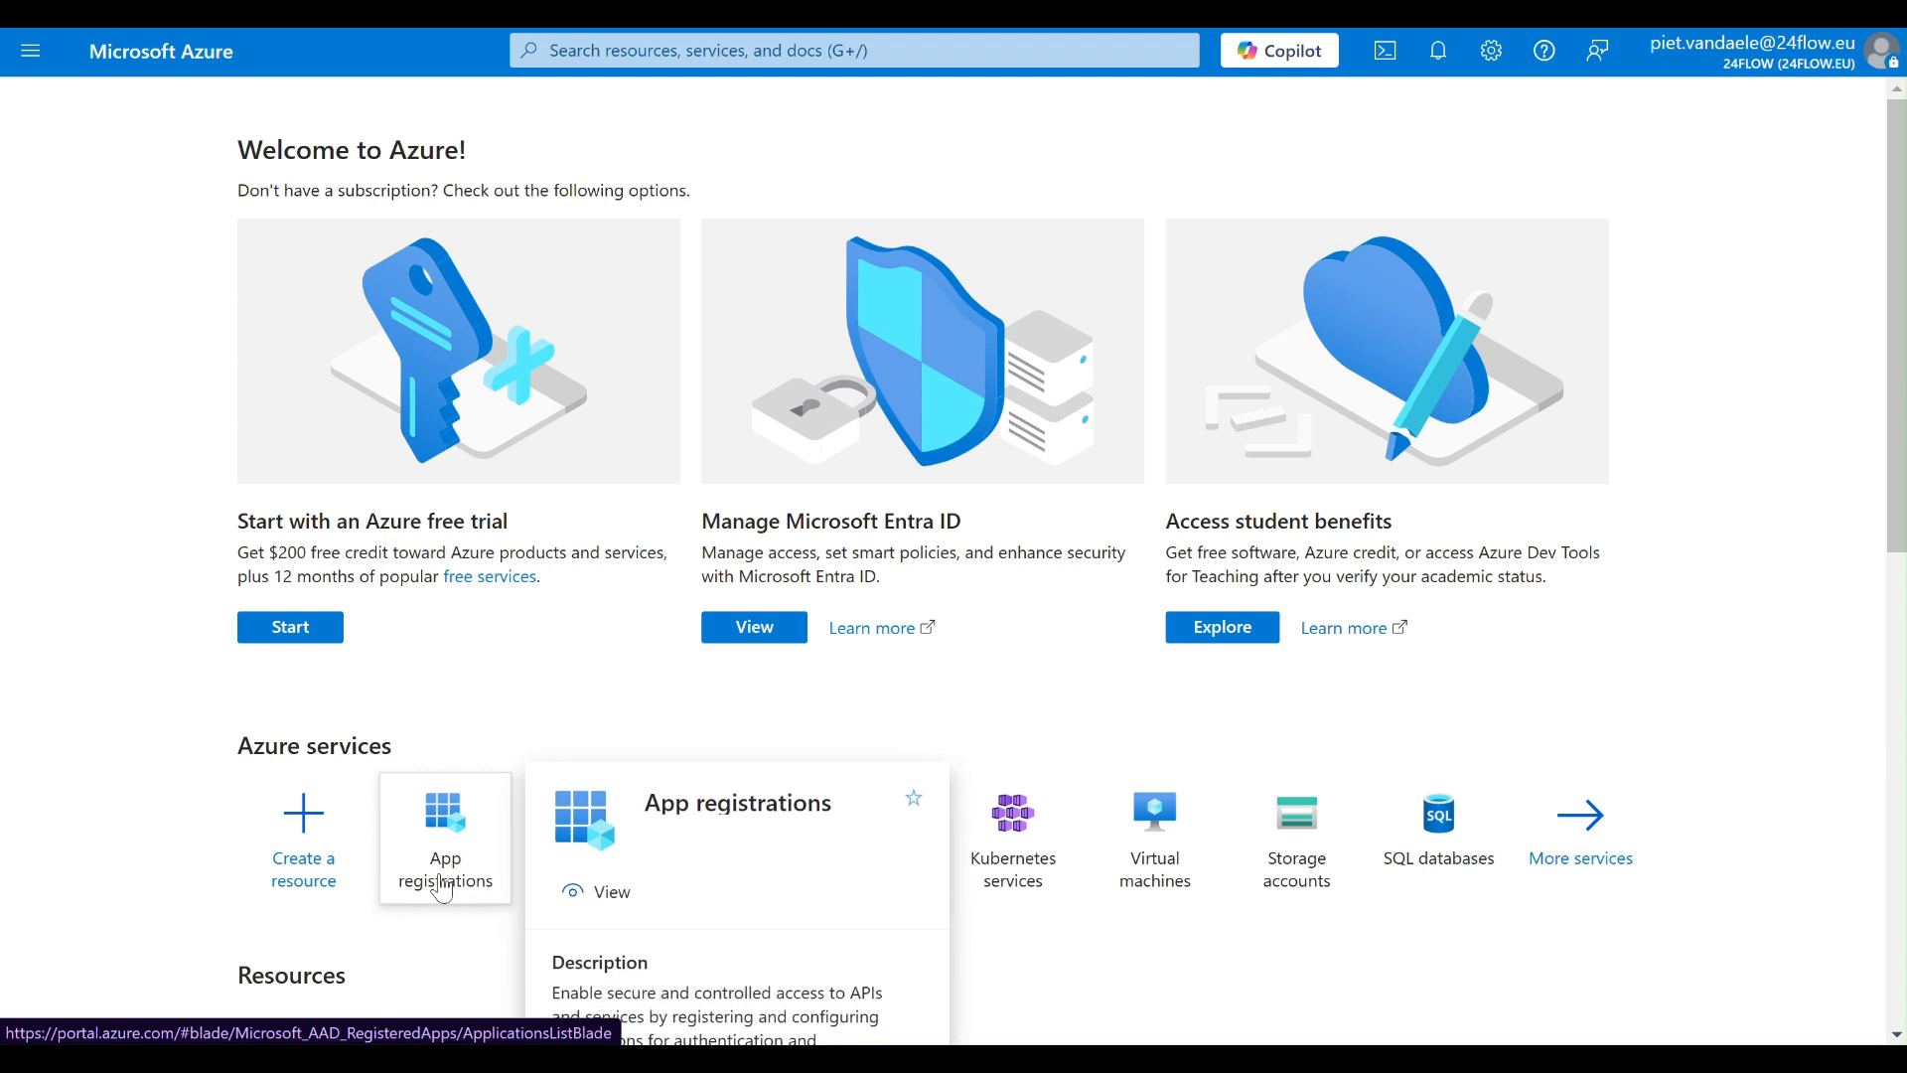
left_click(443, 890)
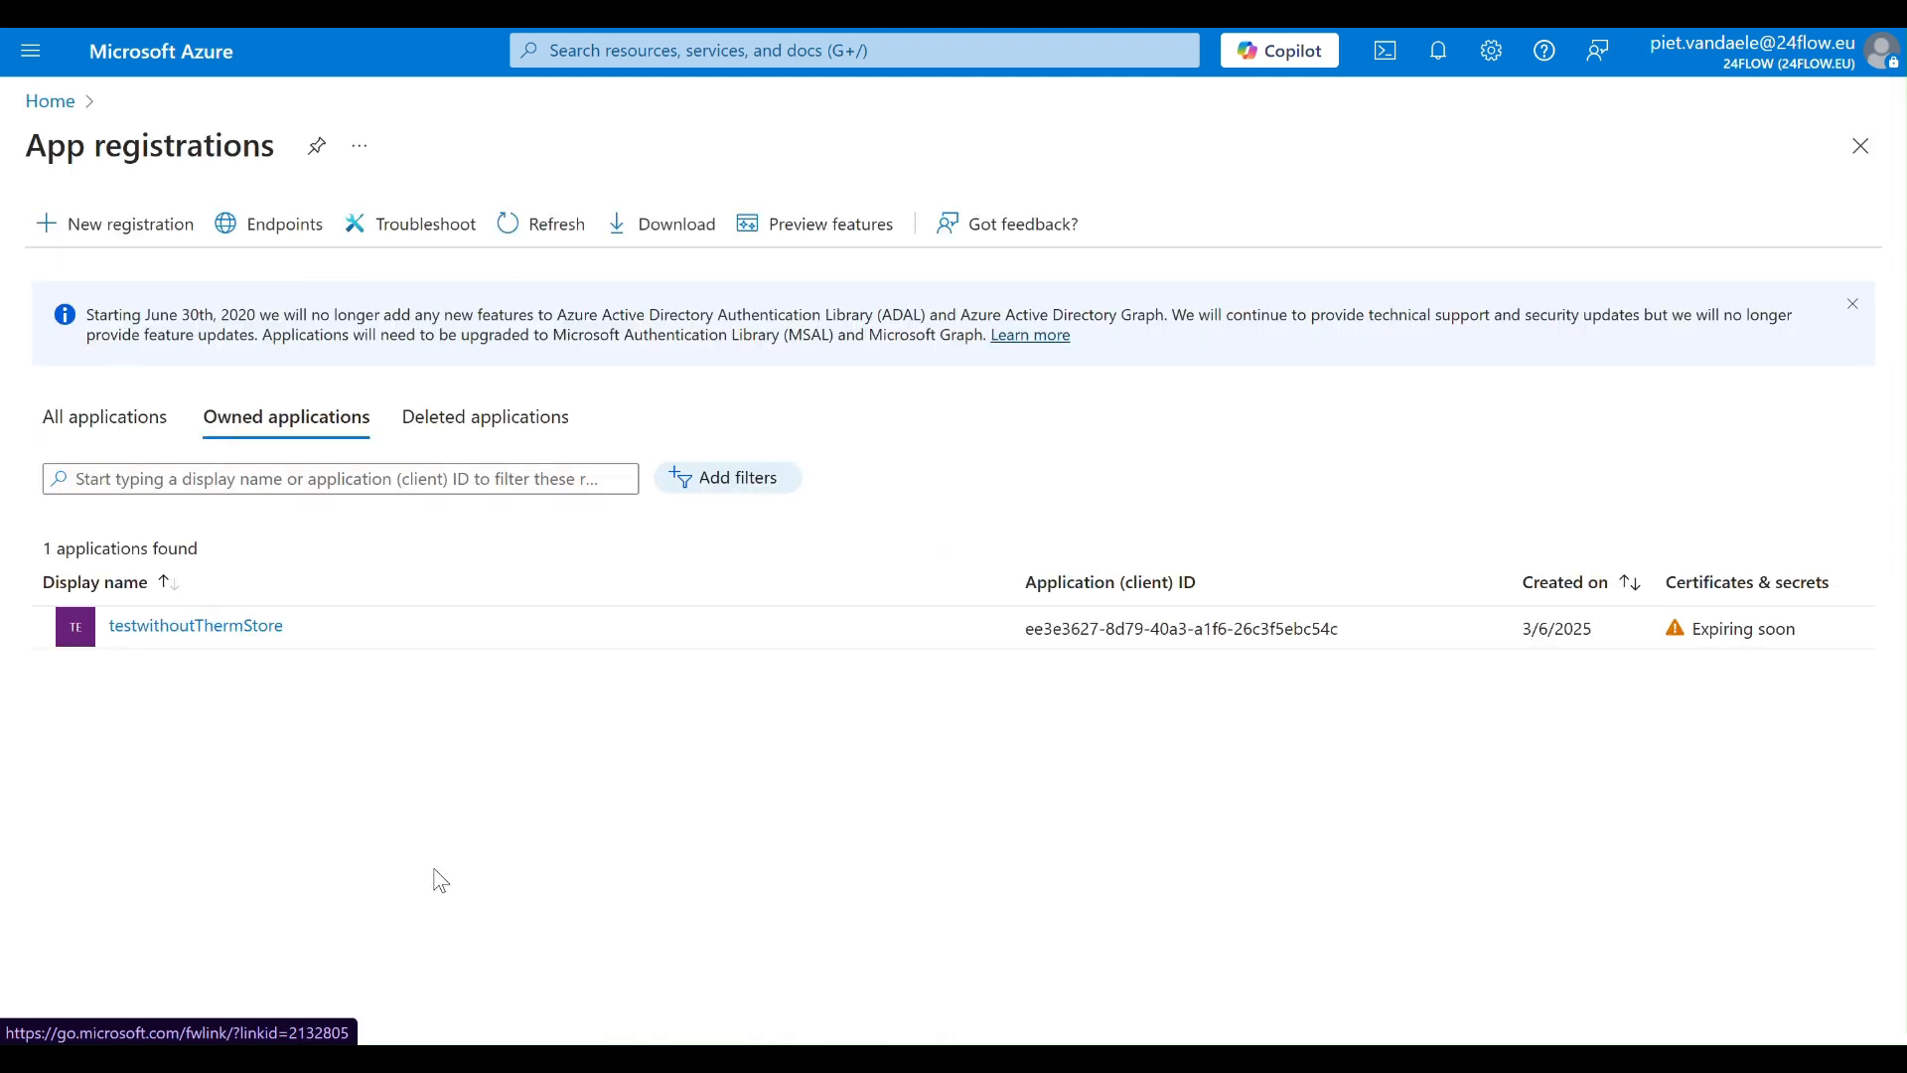
left_click(108, 230)
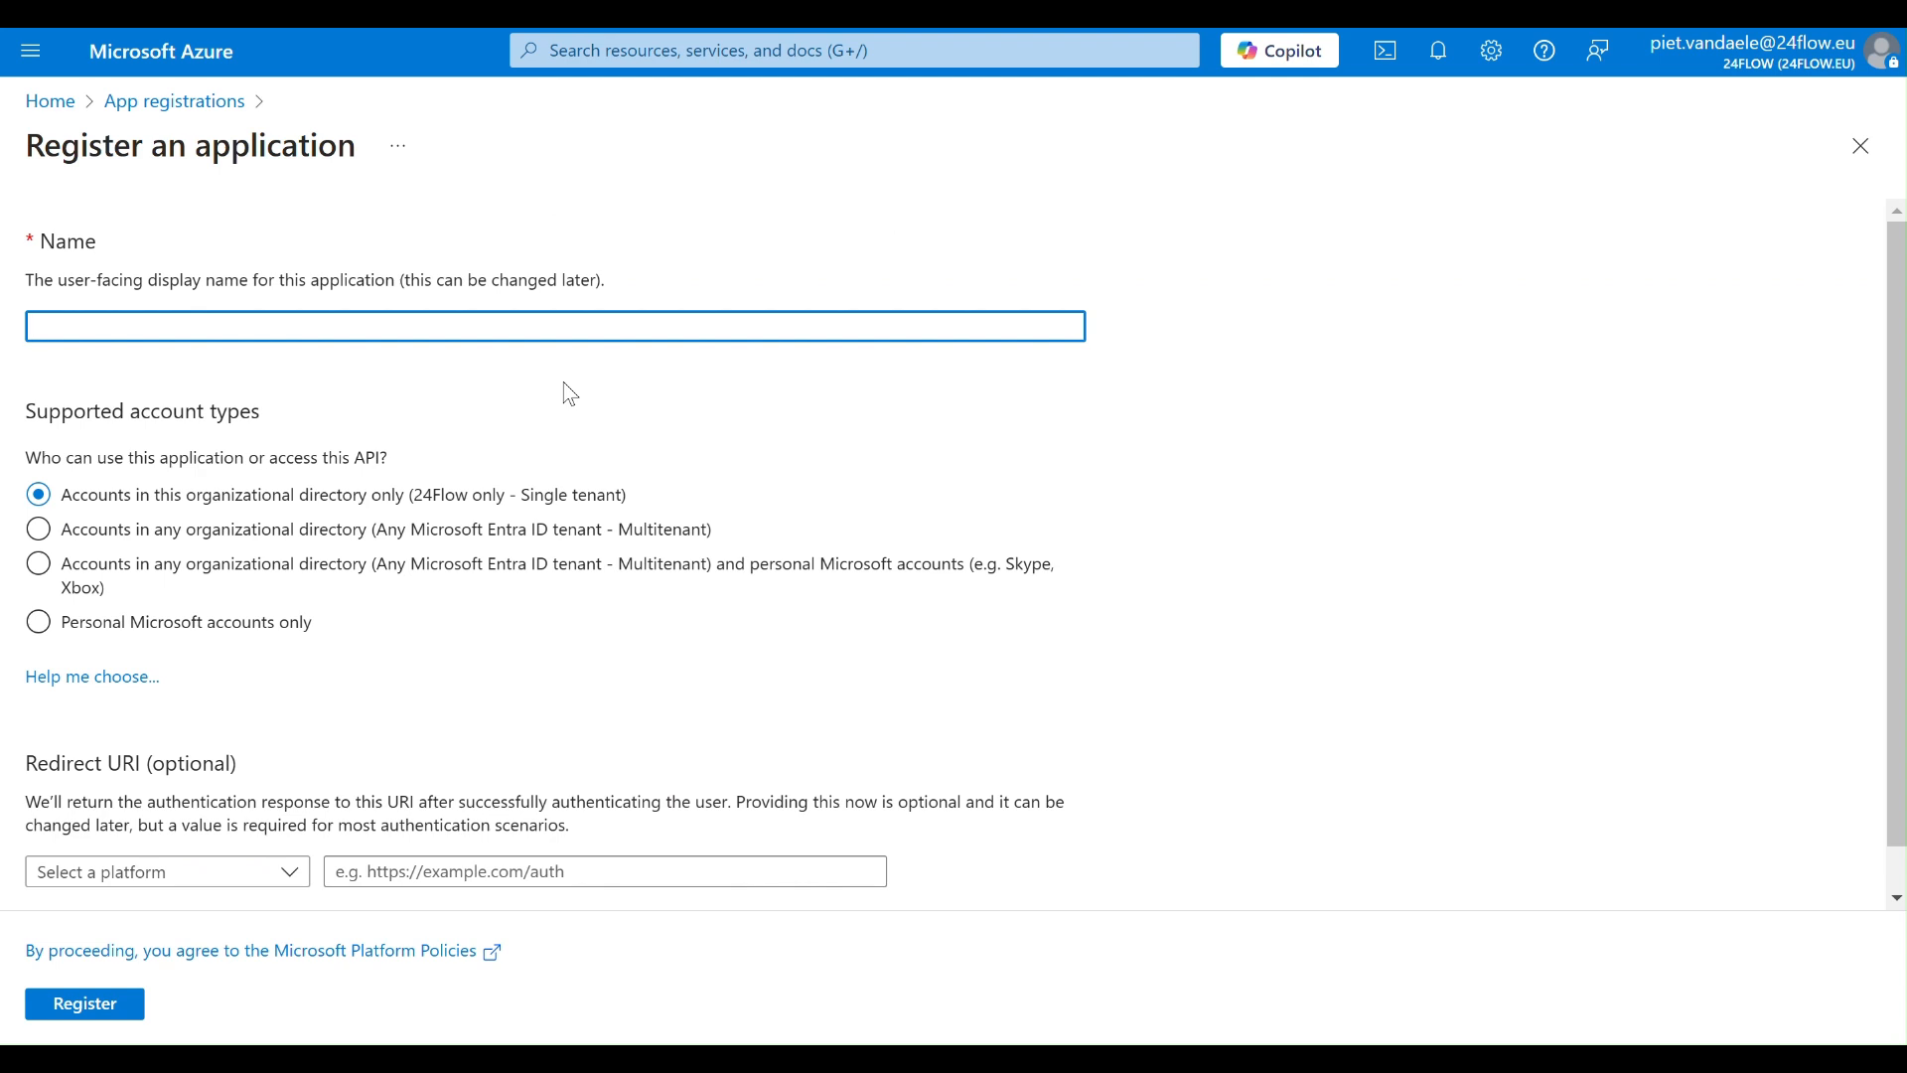
type("a")
key("BackSpace")
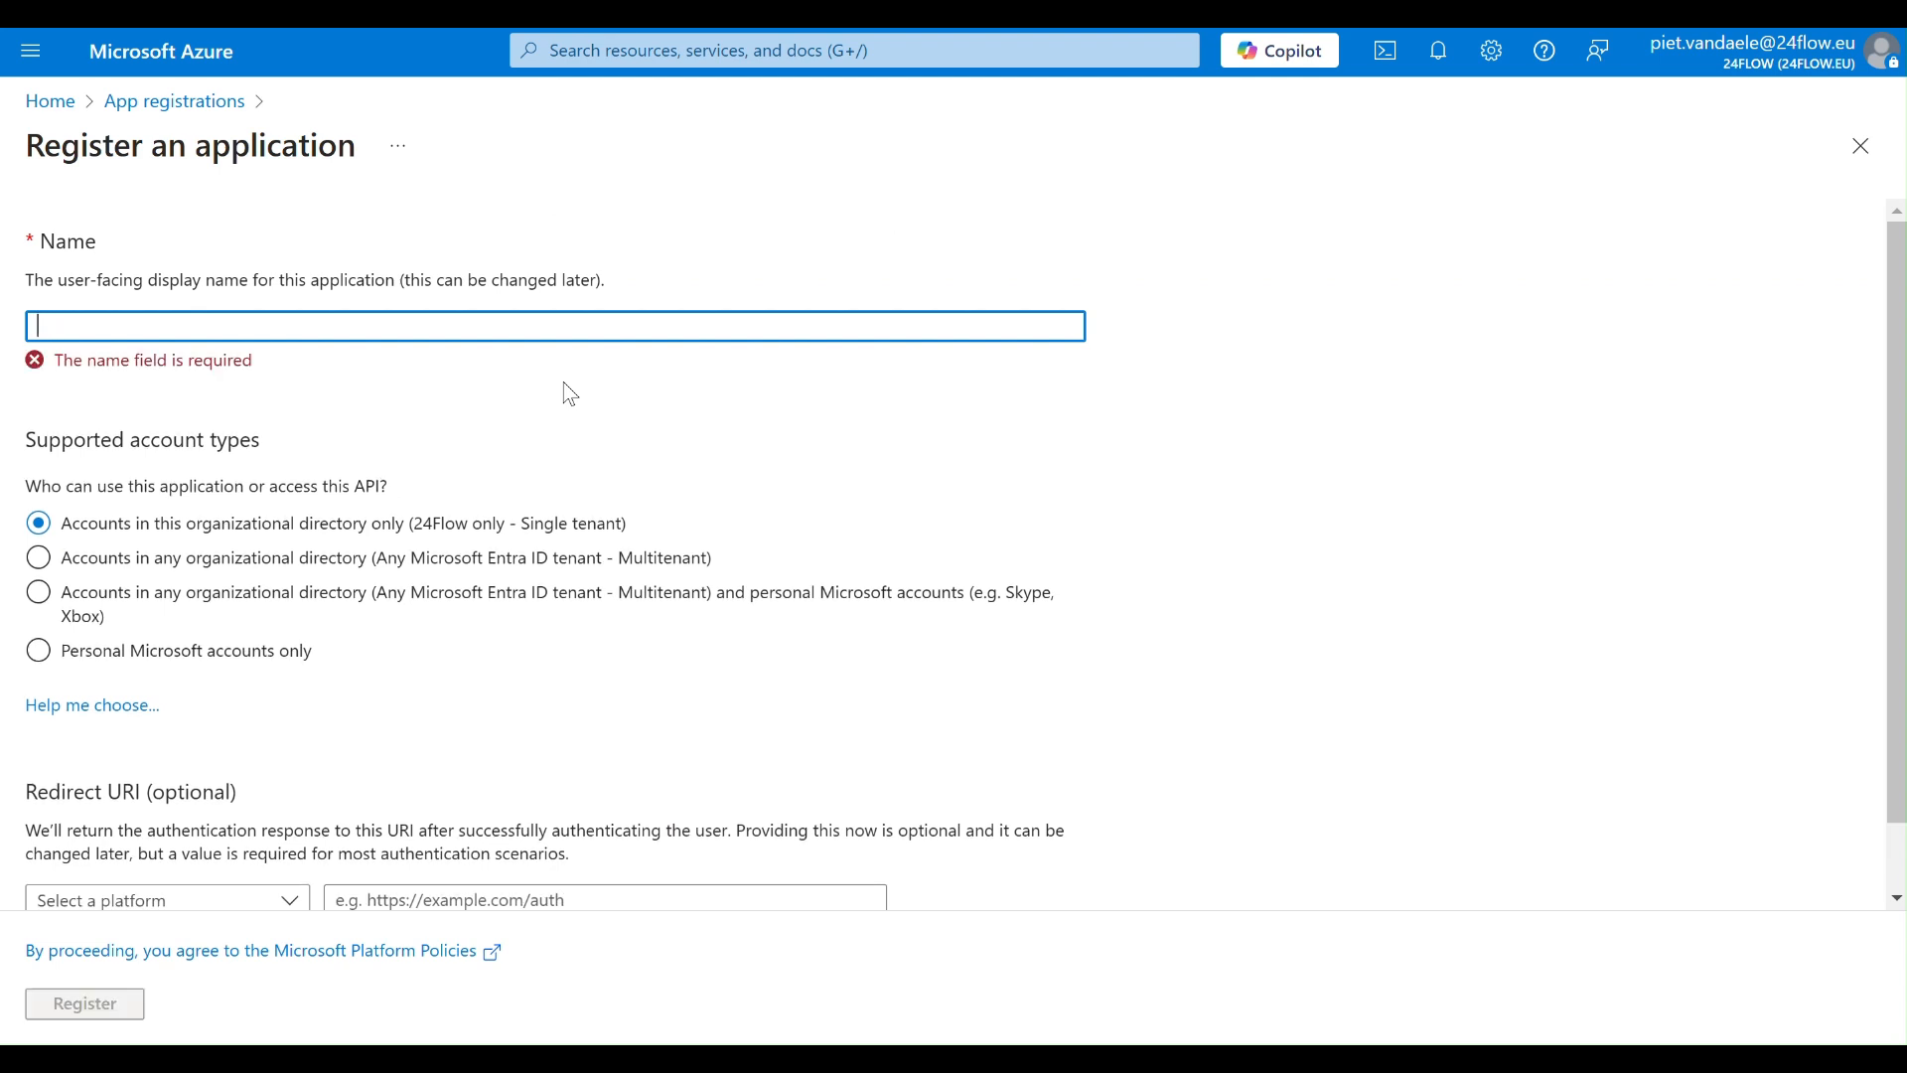
type("24files-video")
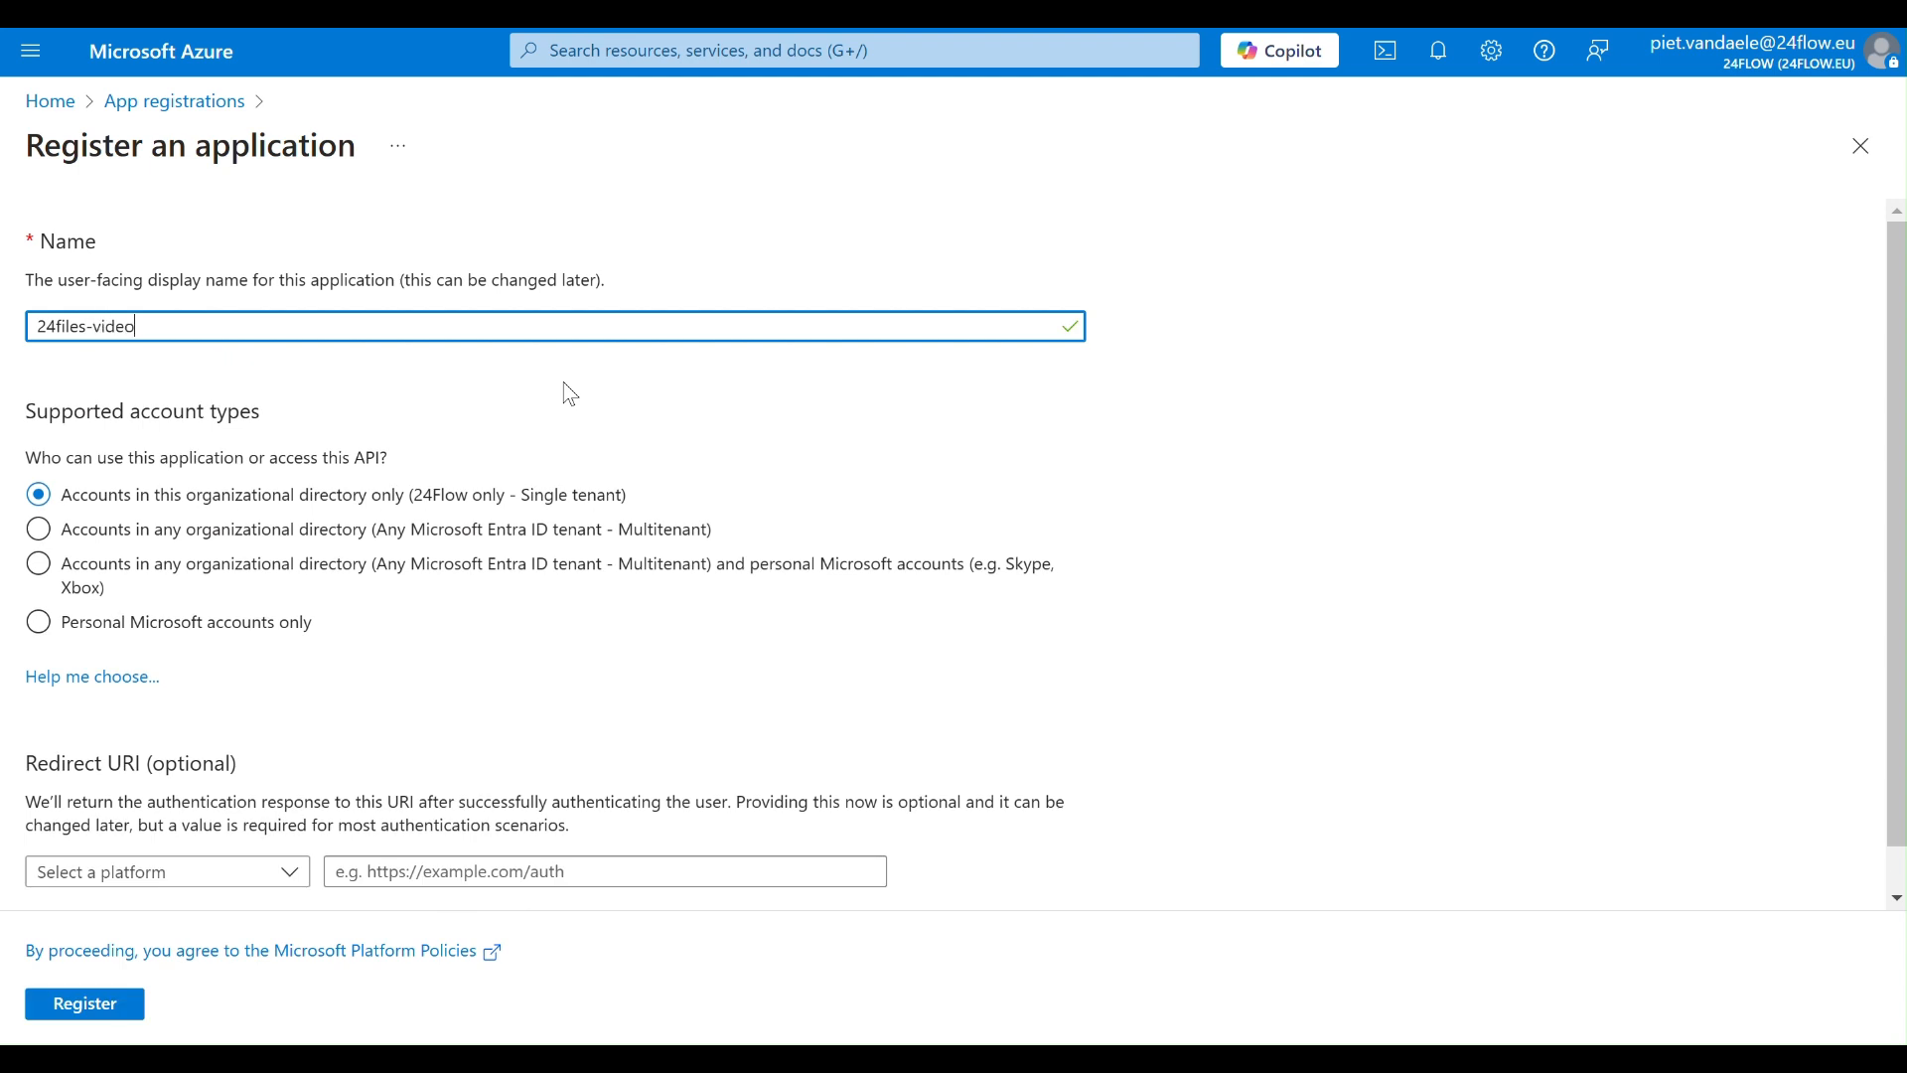
- Set a Web redirect URI using the redirect URL copied from the 24Files Settings page in Salesforce, and register the application
scroll(950, 711, "down", 1)
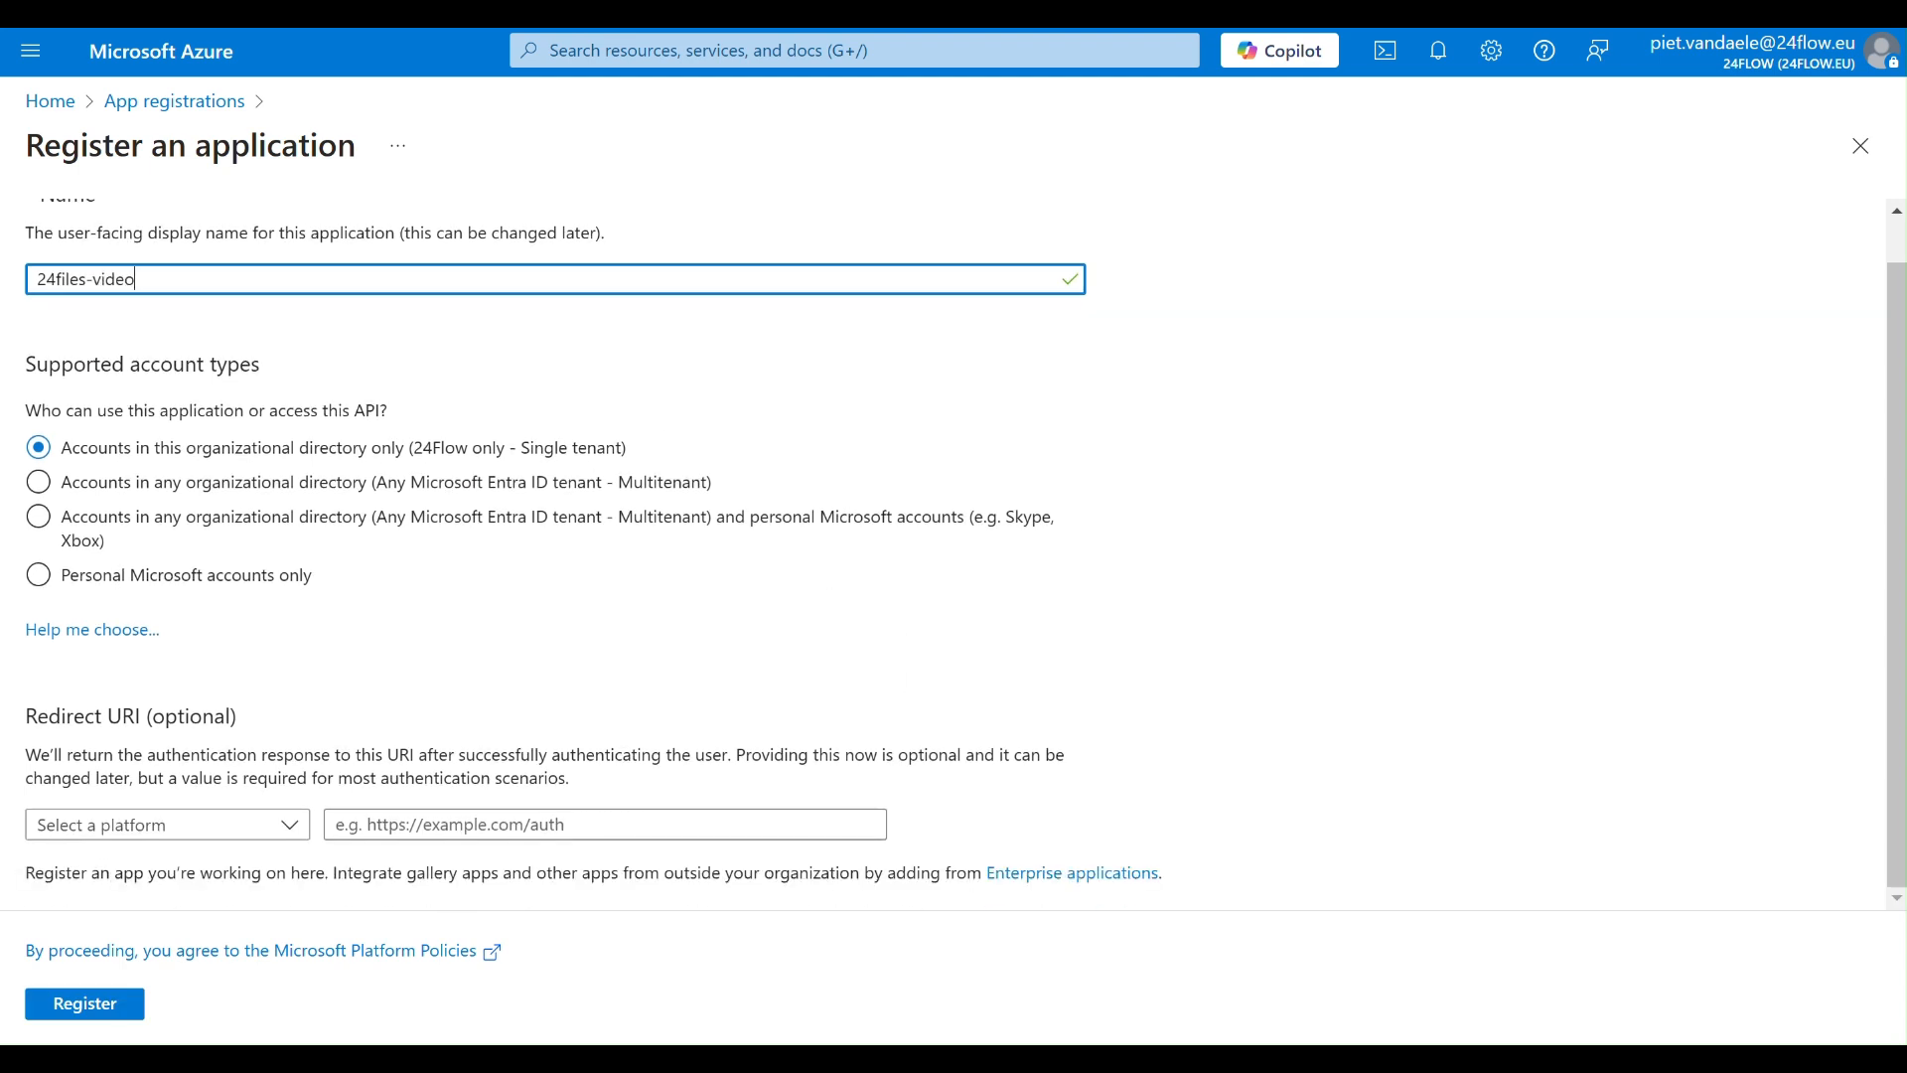
left_click(286, 828)
left_click(237, 920)
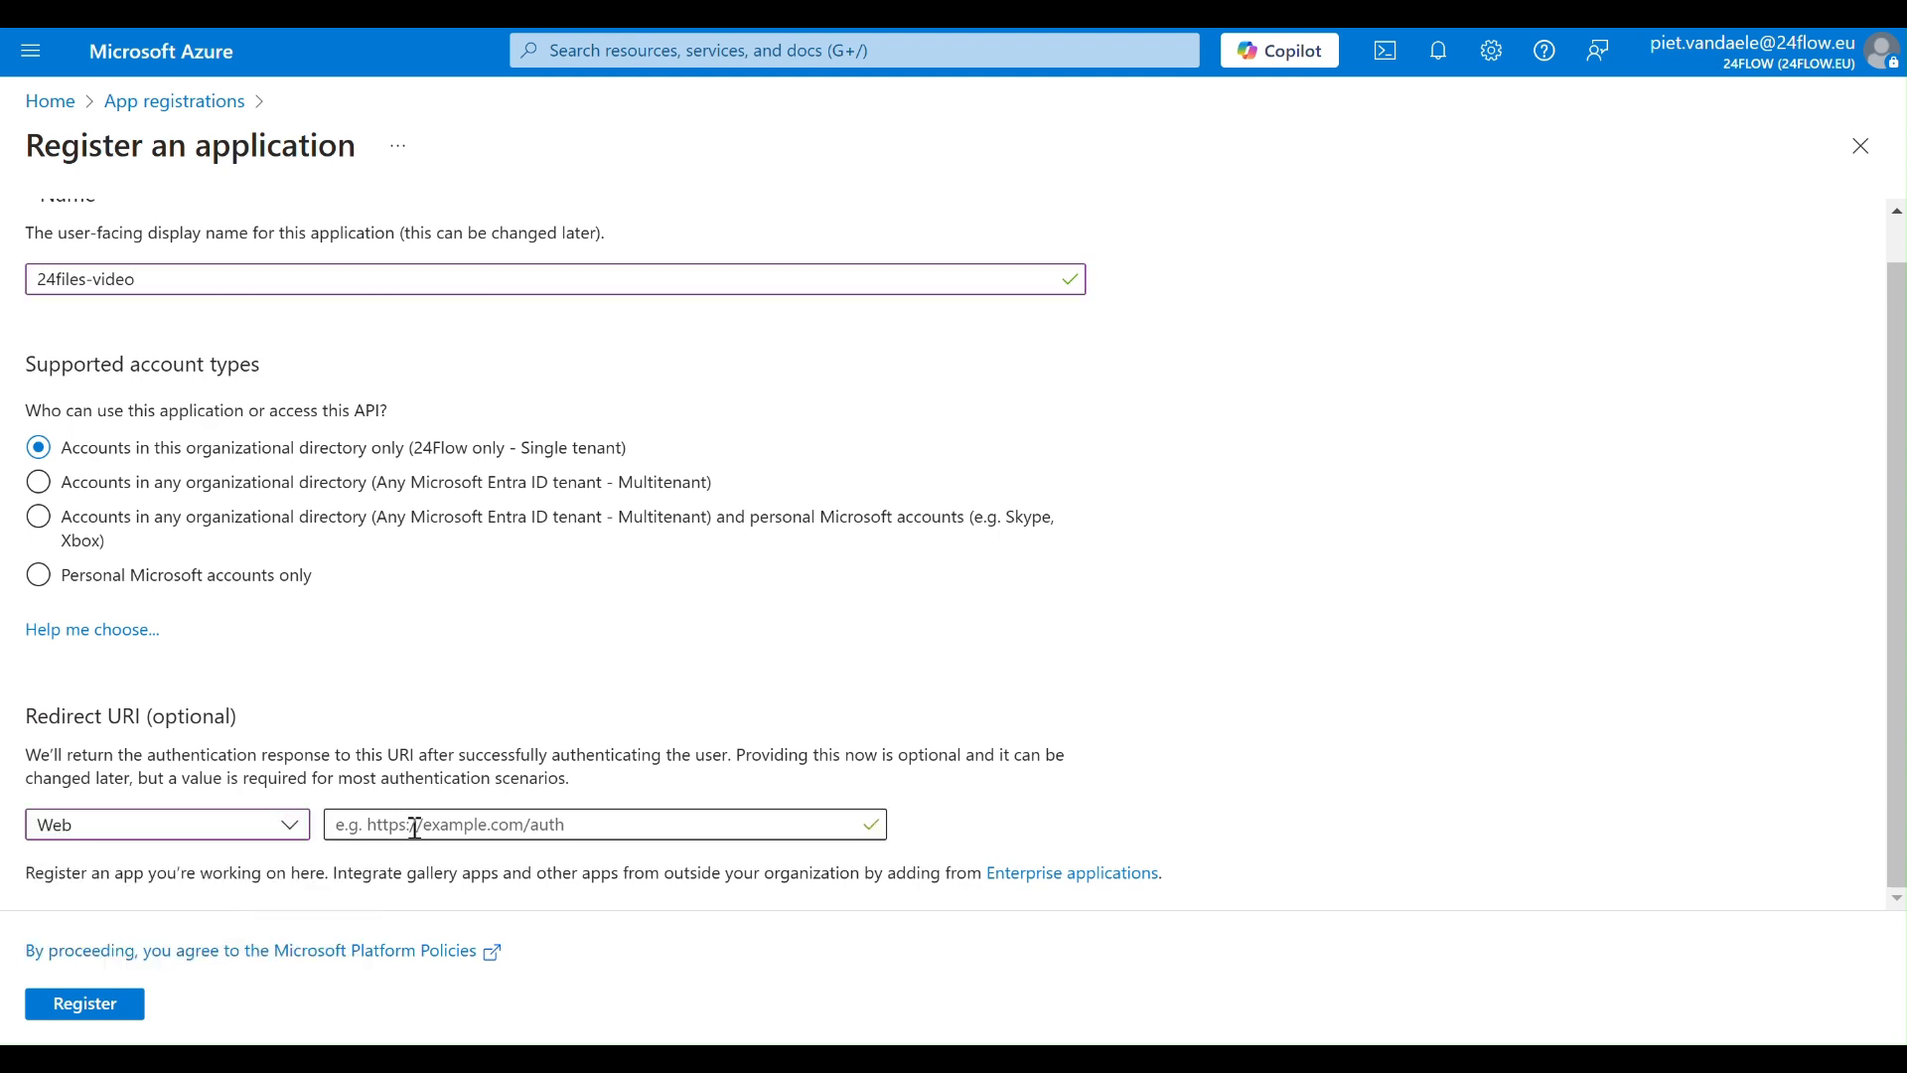
key("ctrl+Tab")
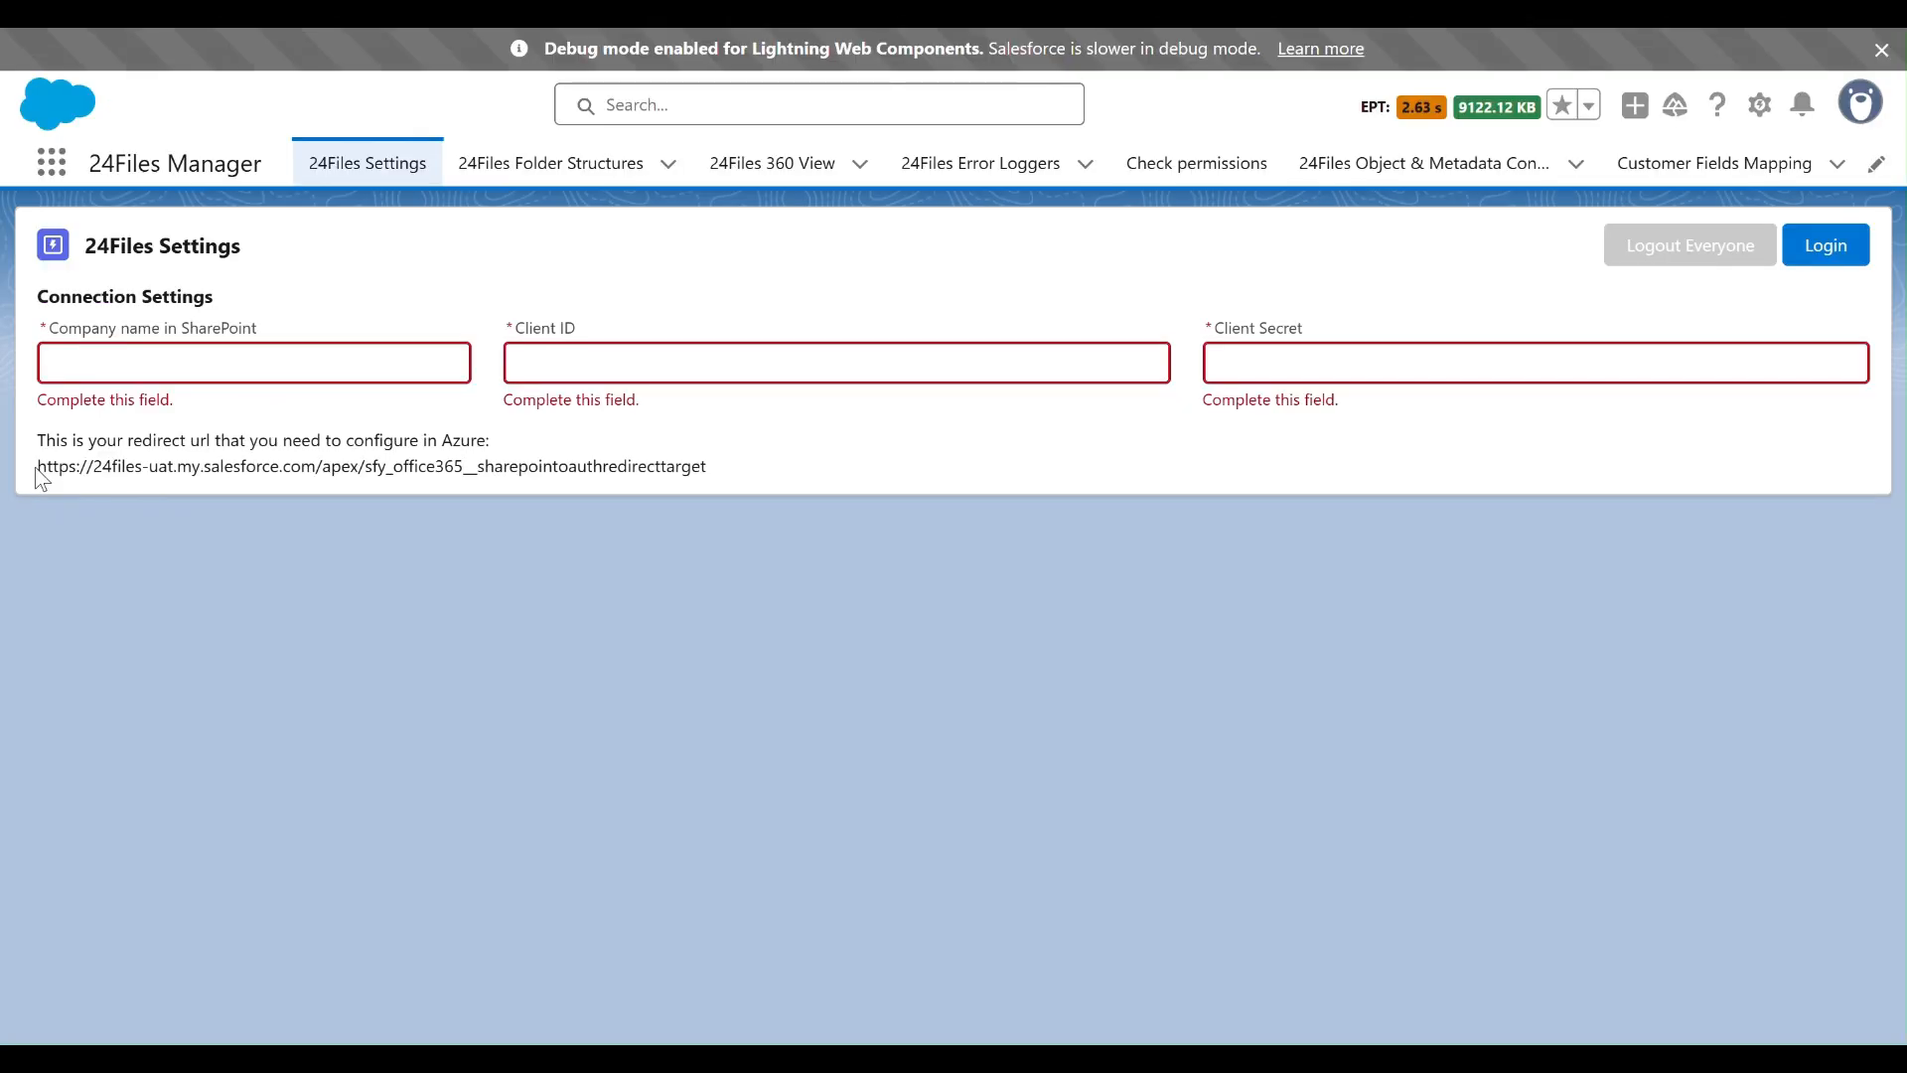
left_click_drag(37, 467, 629, 487)
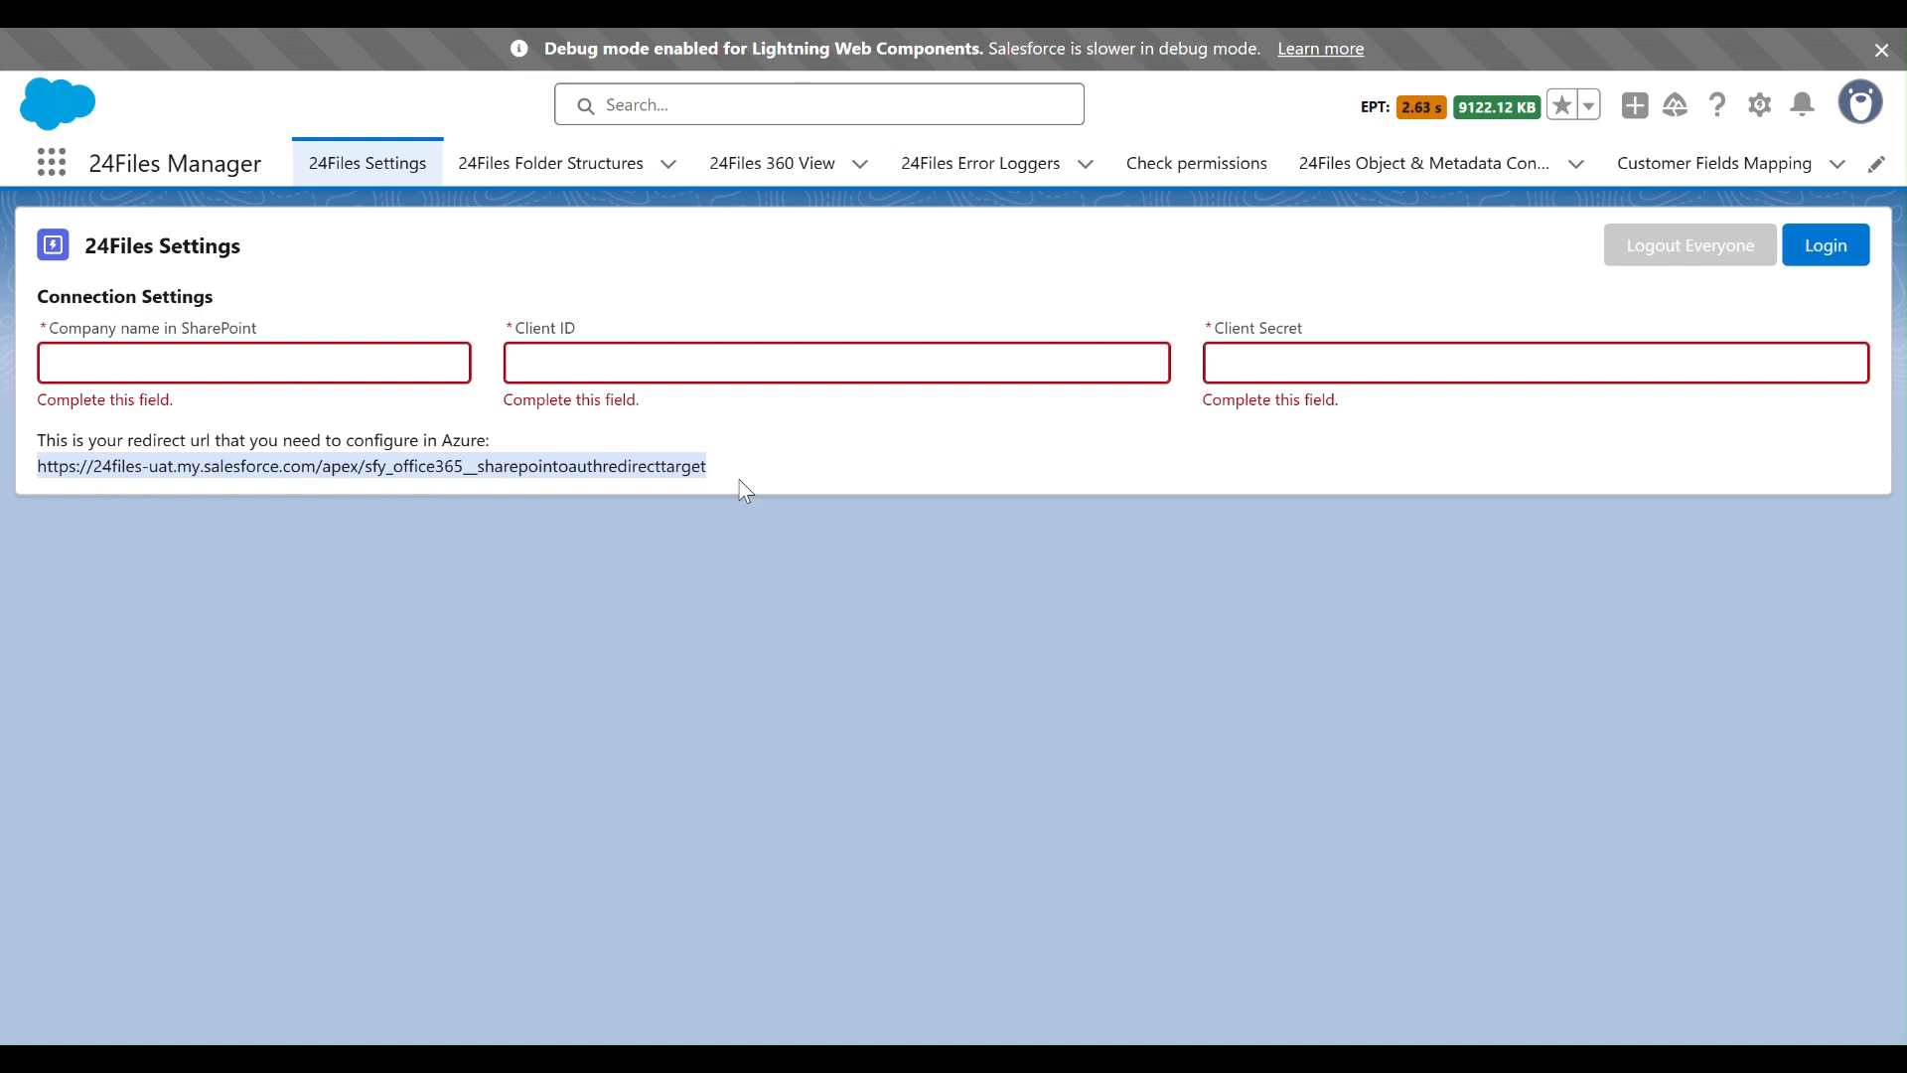
key("ctrl+Tab")
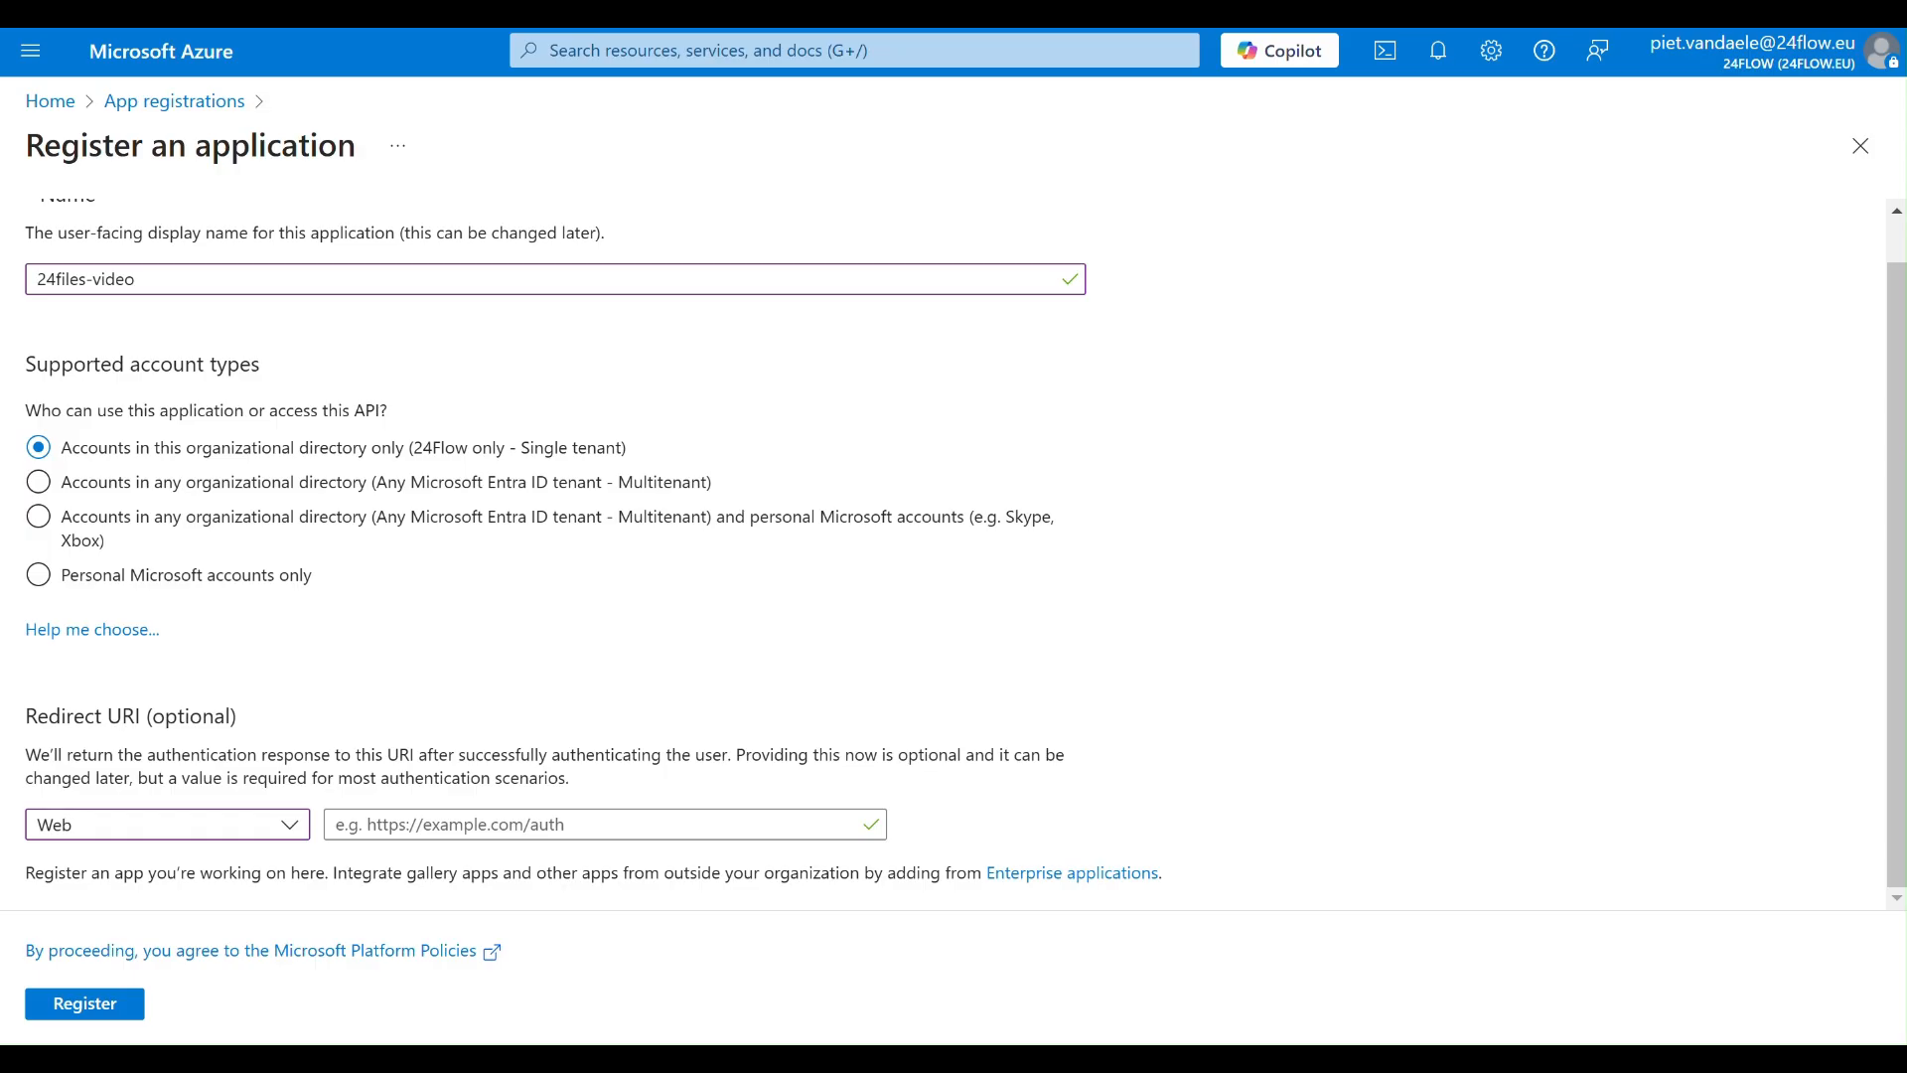
left_click(609, 826)
key("ctrl+v")
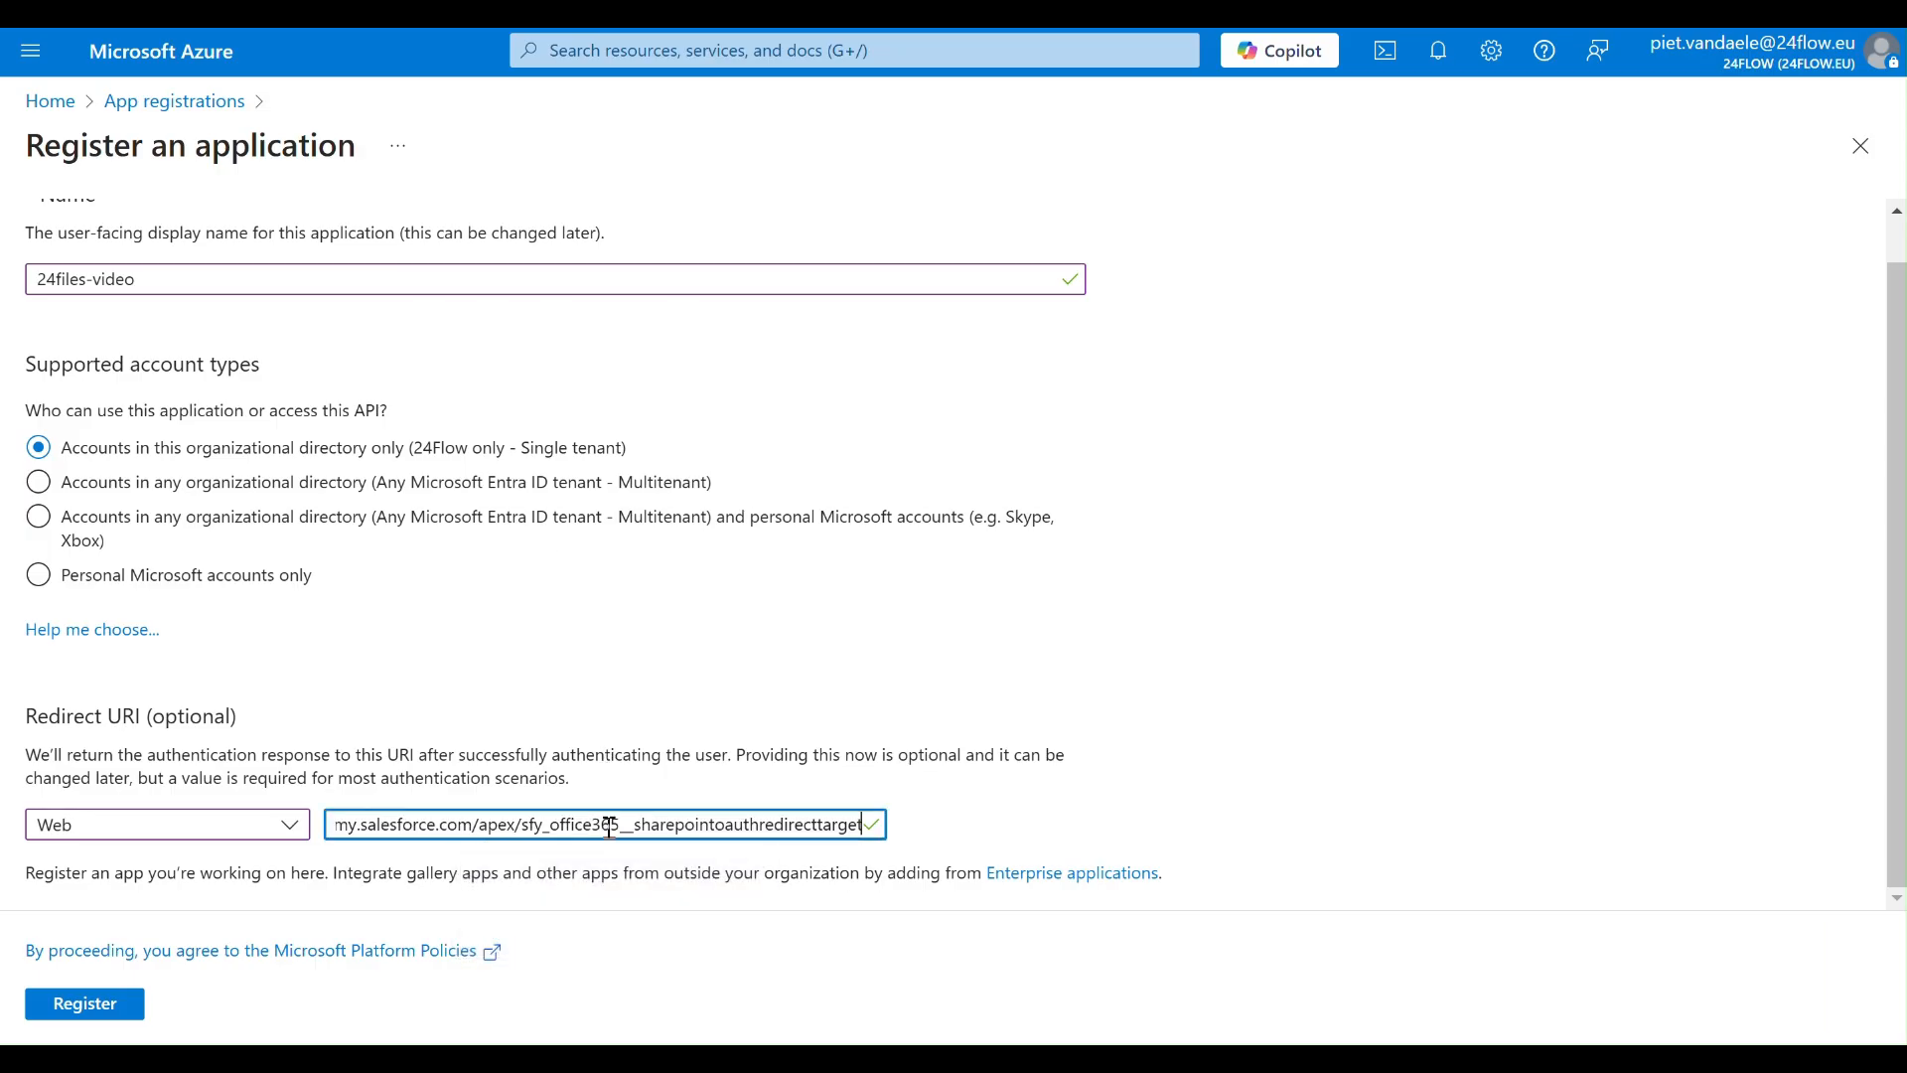
left_click(83, 1006)
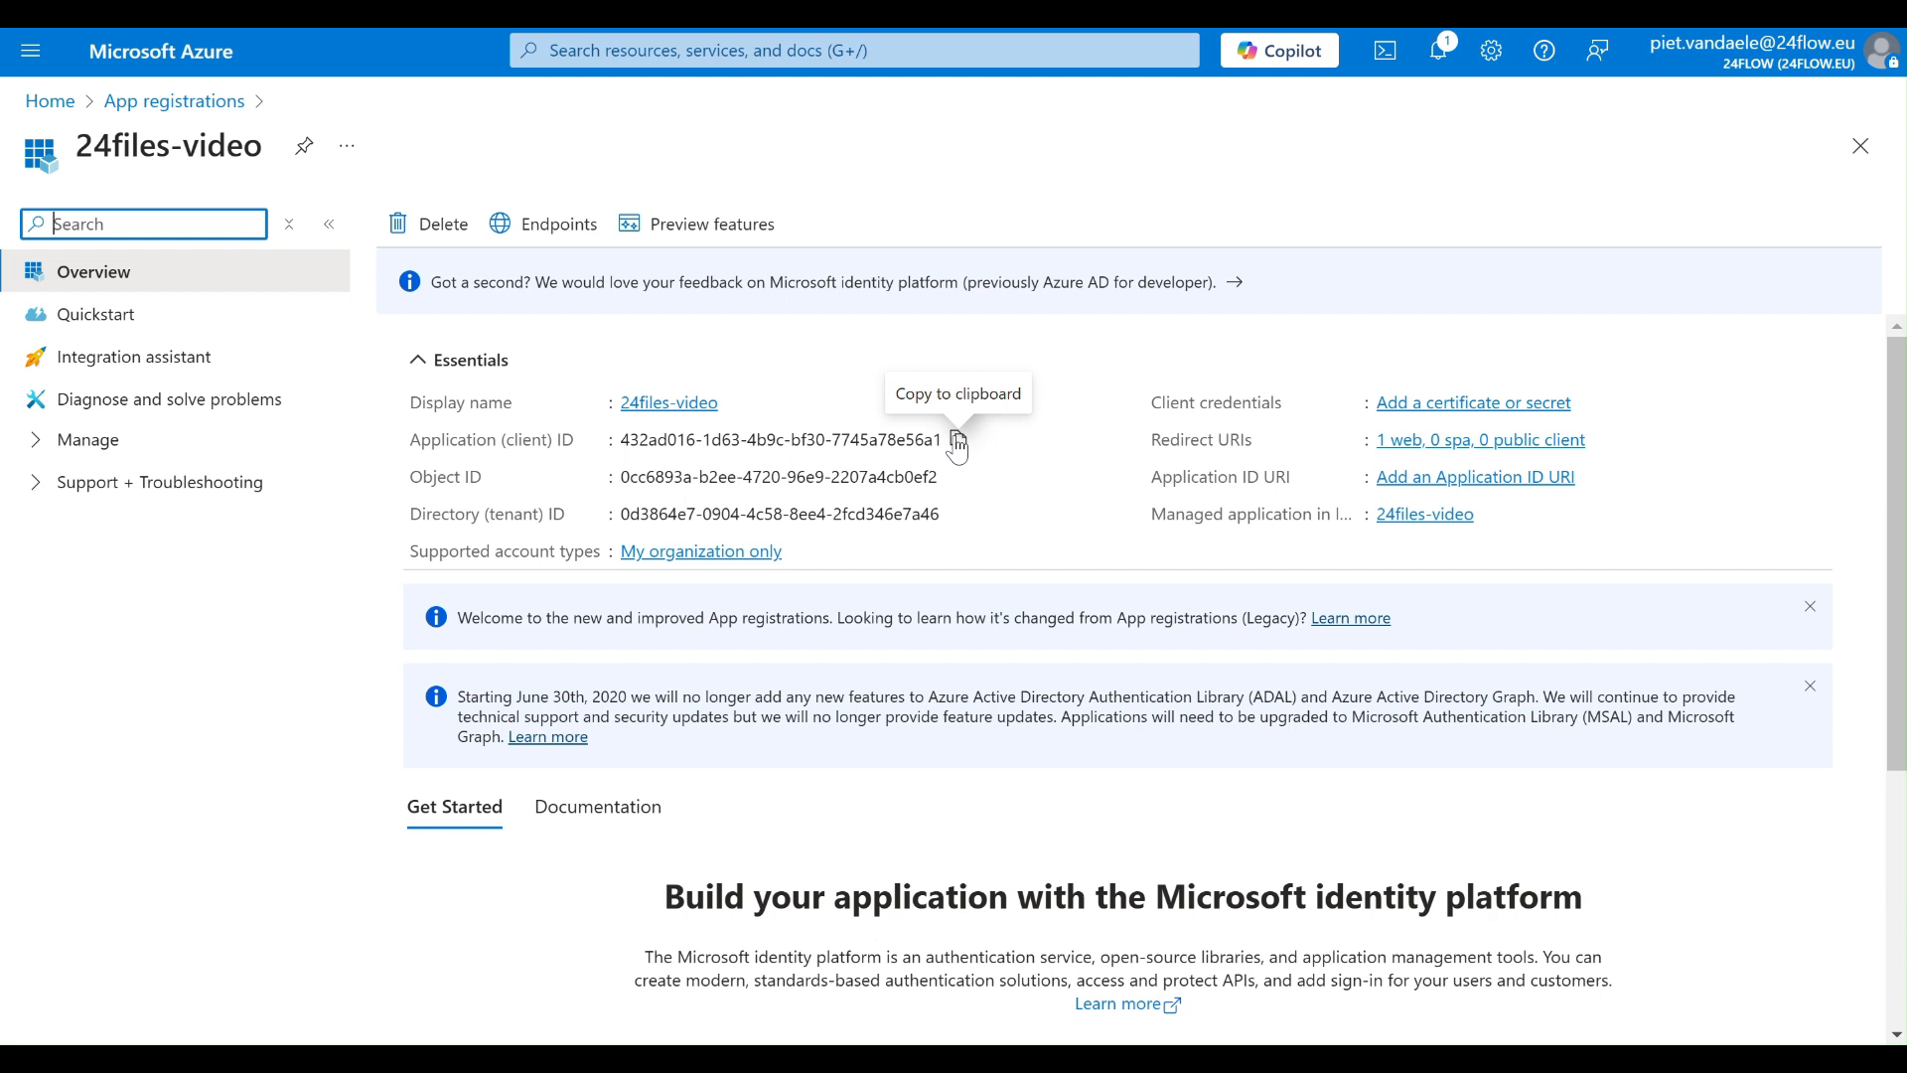
- Copy the application (client) ID of 24files-video into an empty Notepad document
left_click(959, 449)
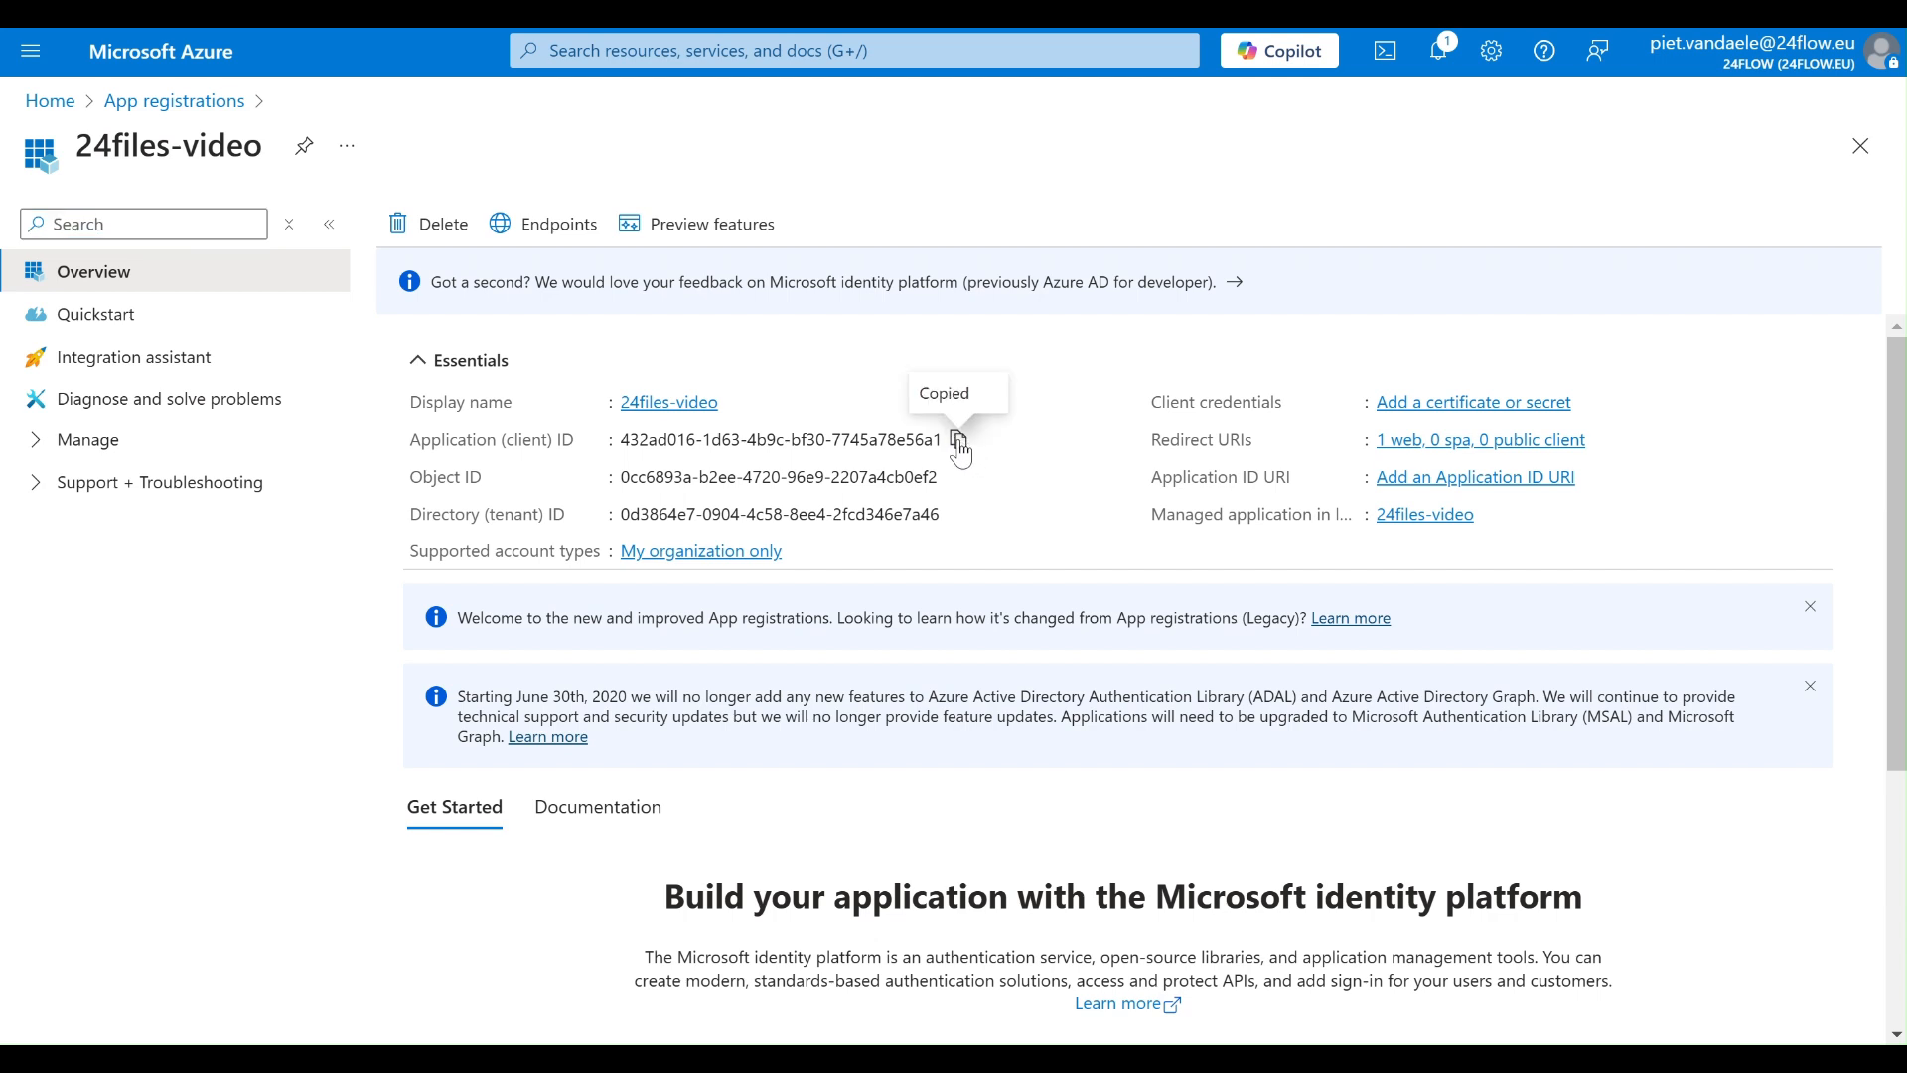
key("alt+Tab")
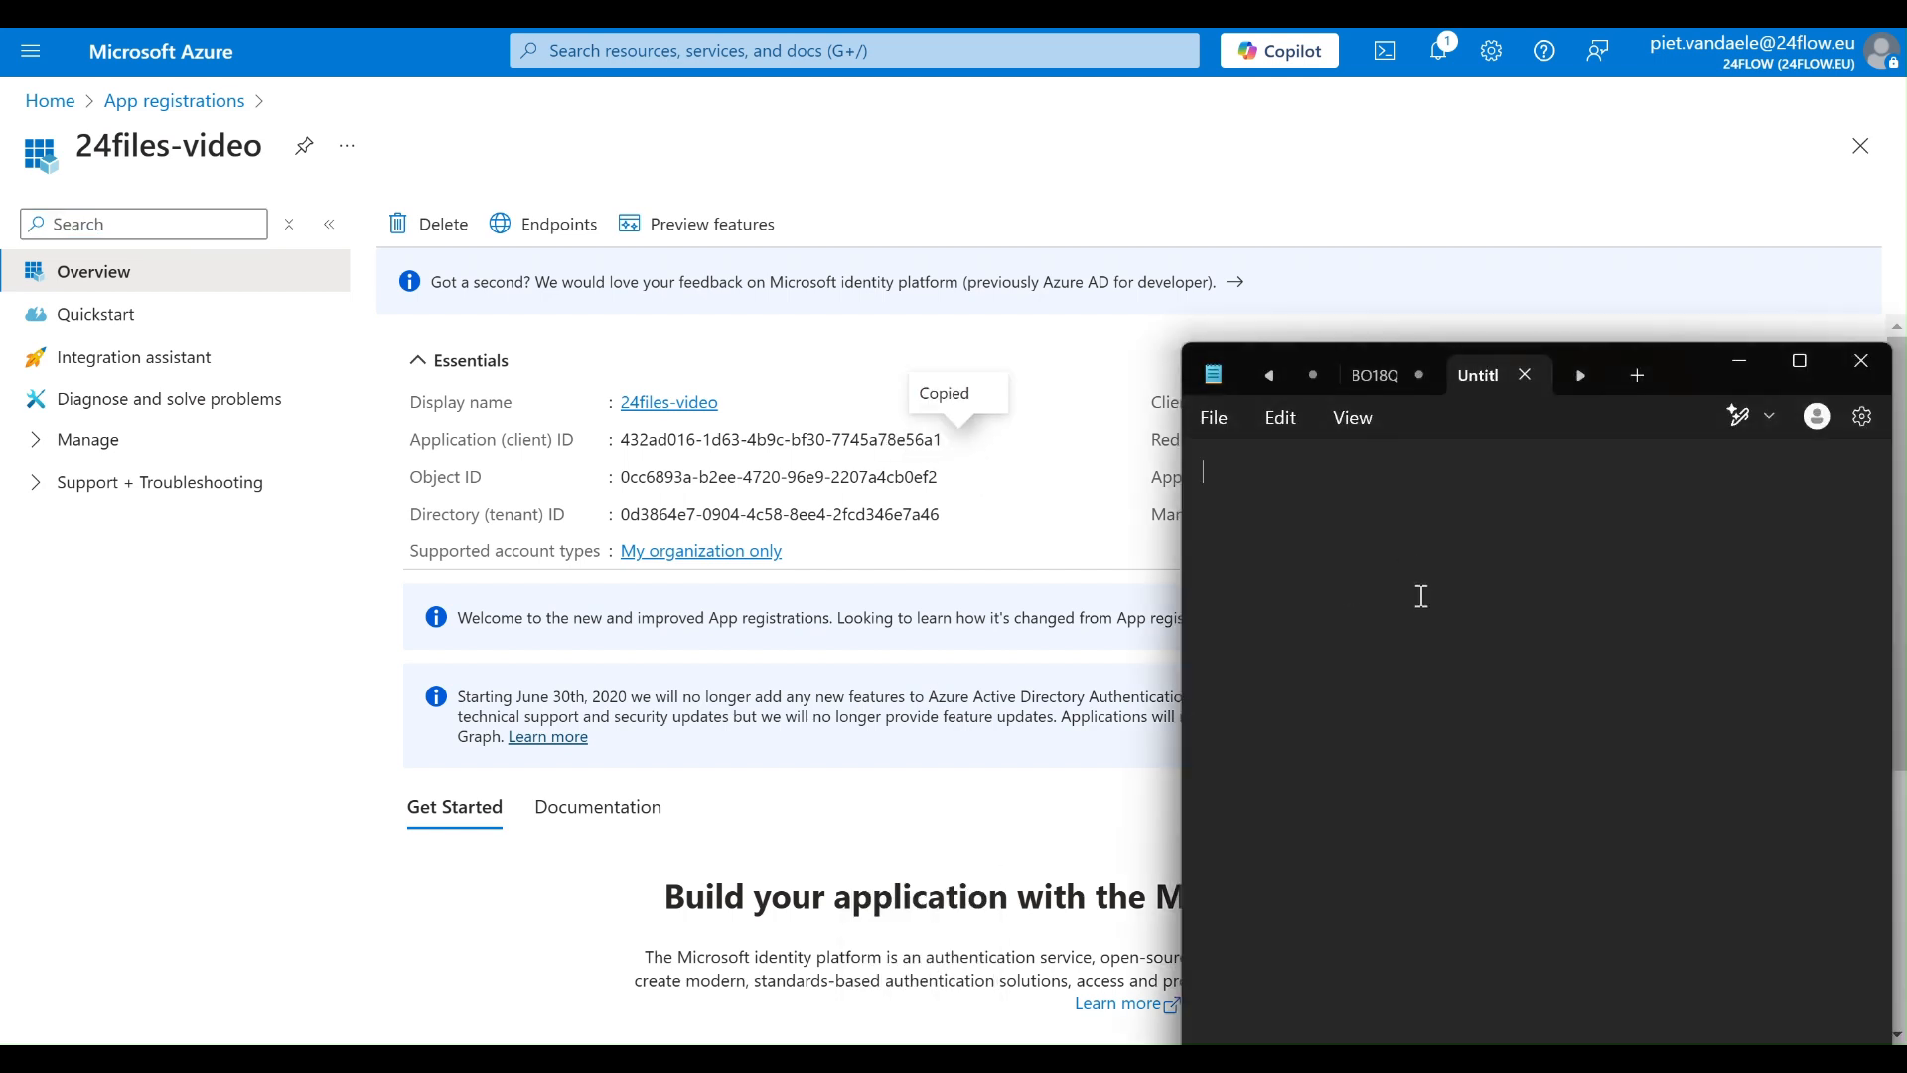
key("ctrl+v")
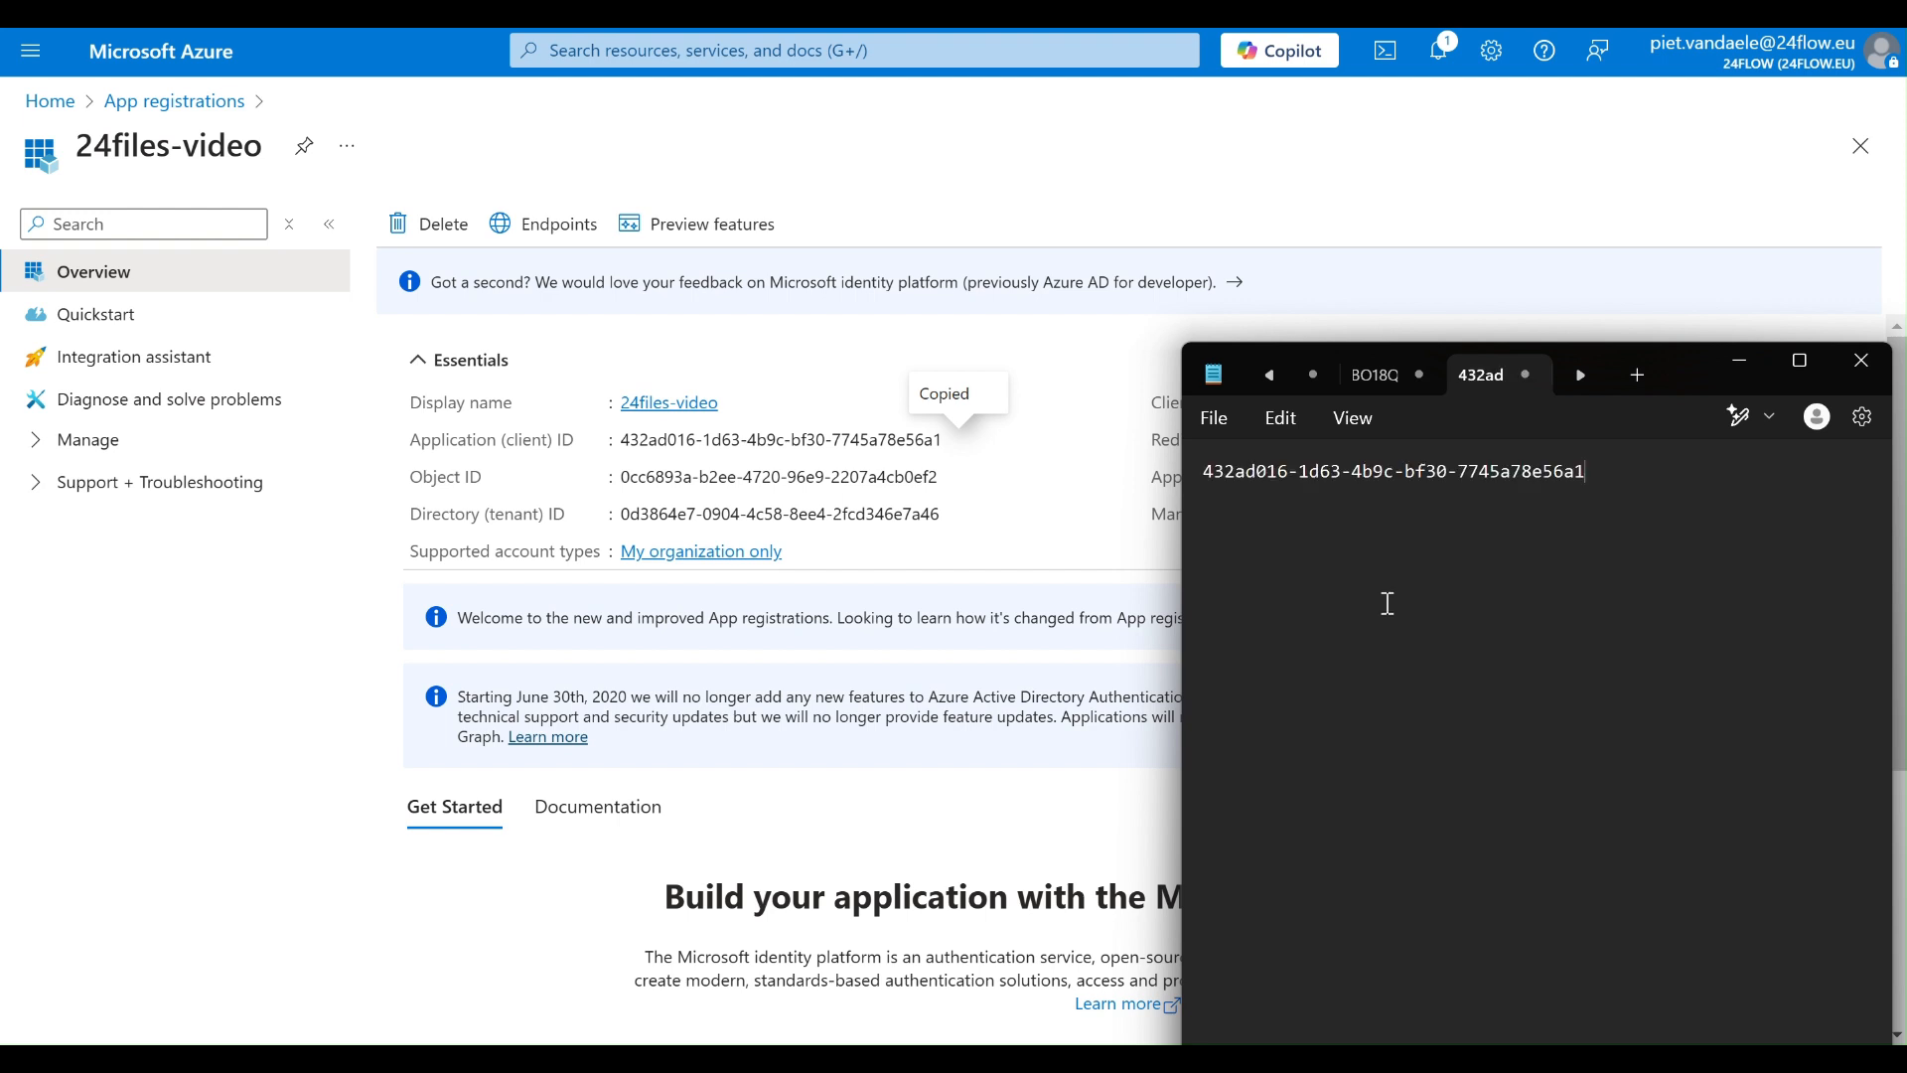
left_click(999, 517)
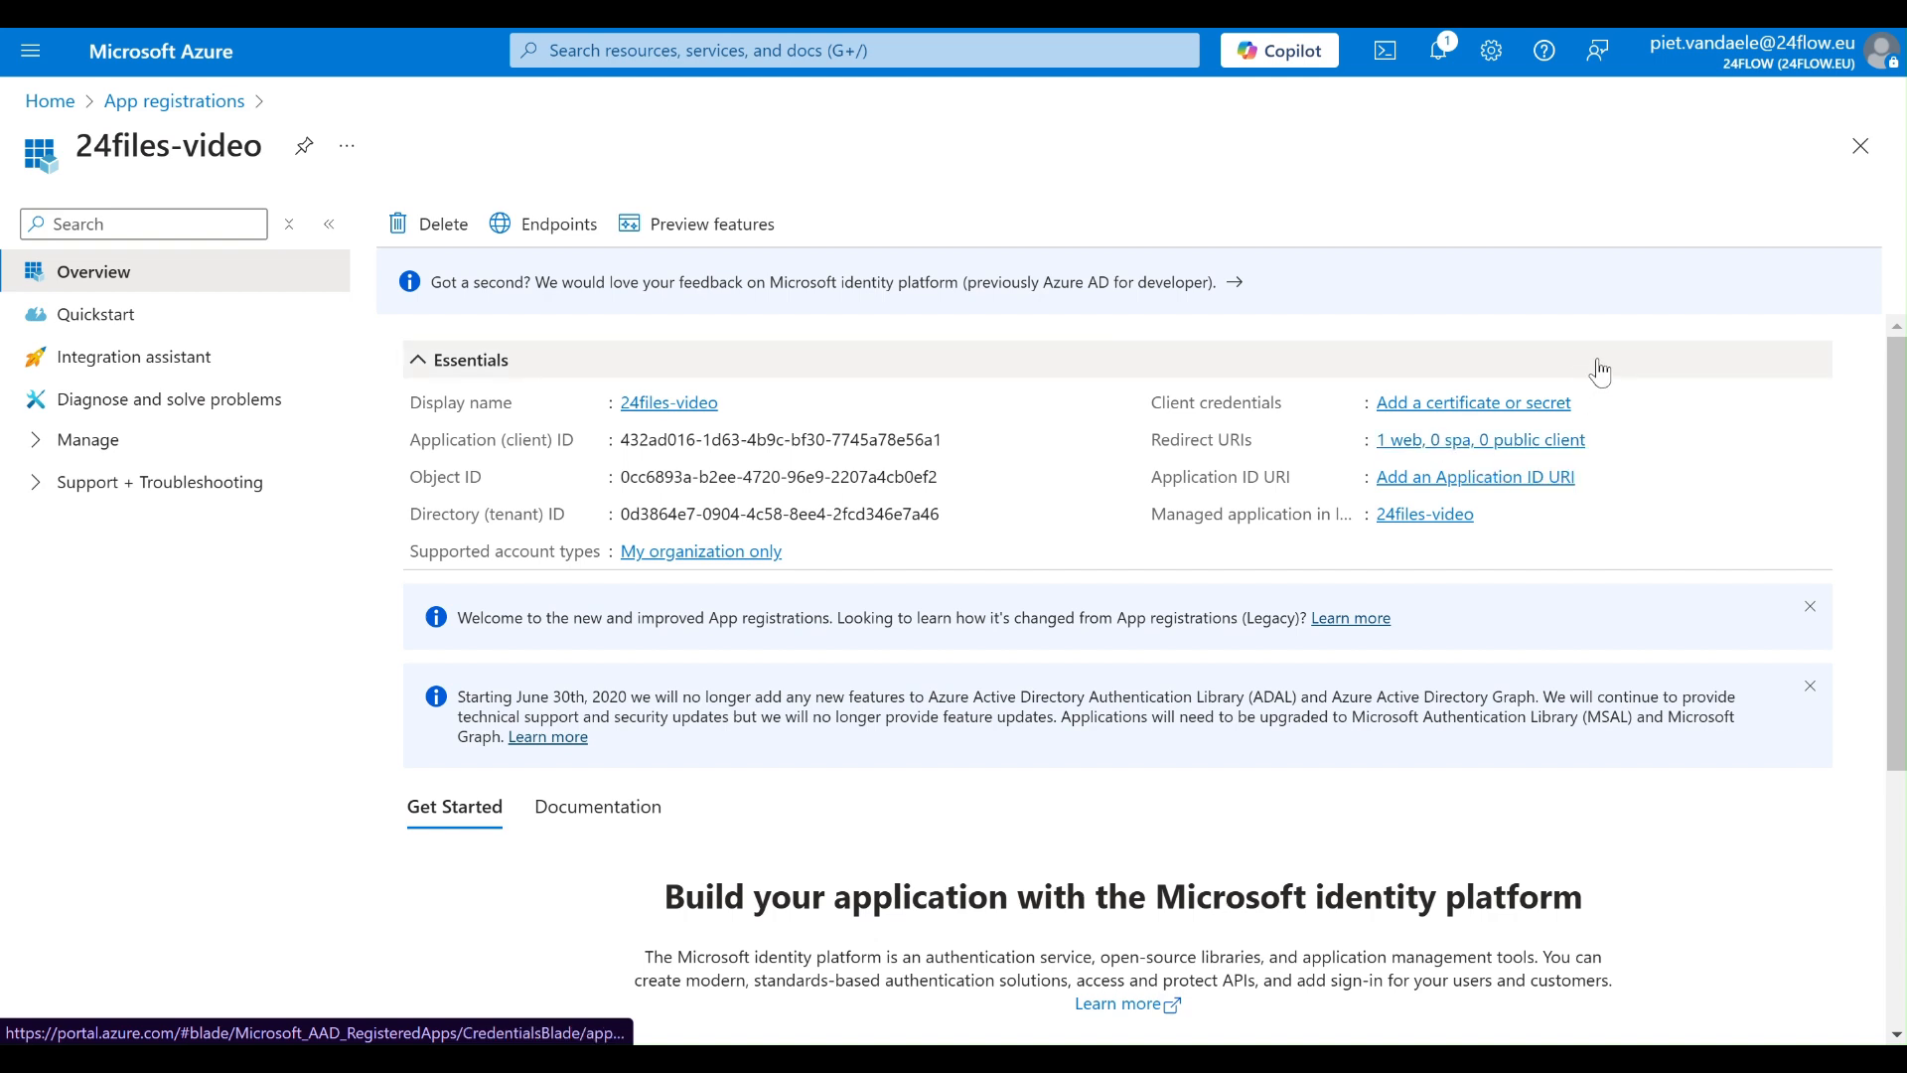
- Add a client secret to 24files-video with the description 24filesvideo and an expiry of 90 days (3 months)
left_click(1495, 414)
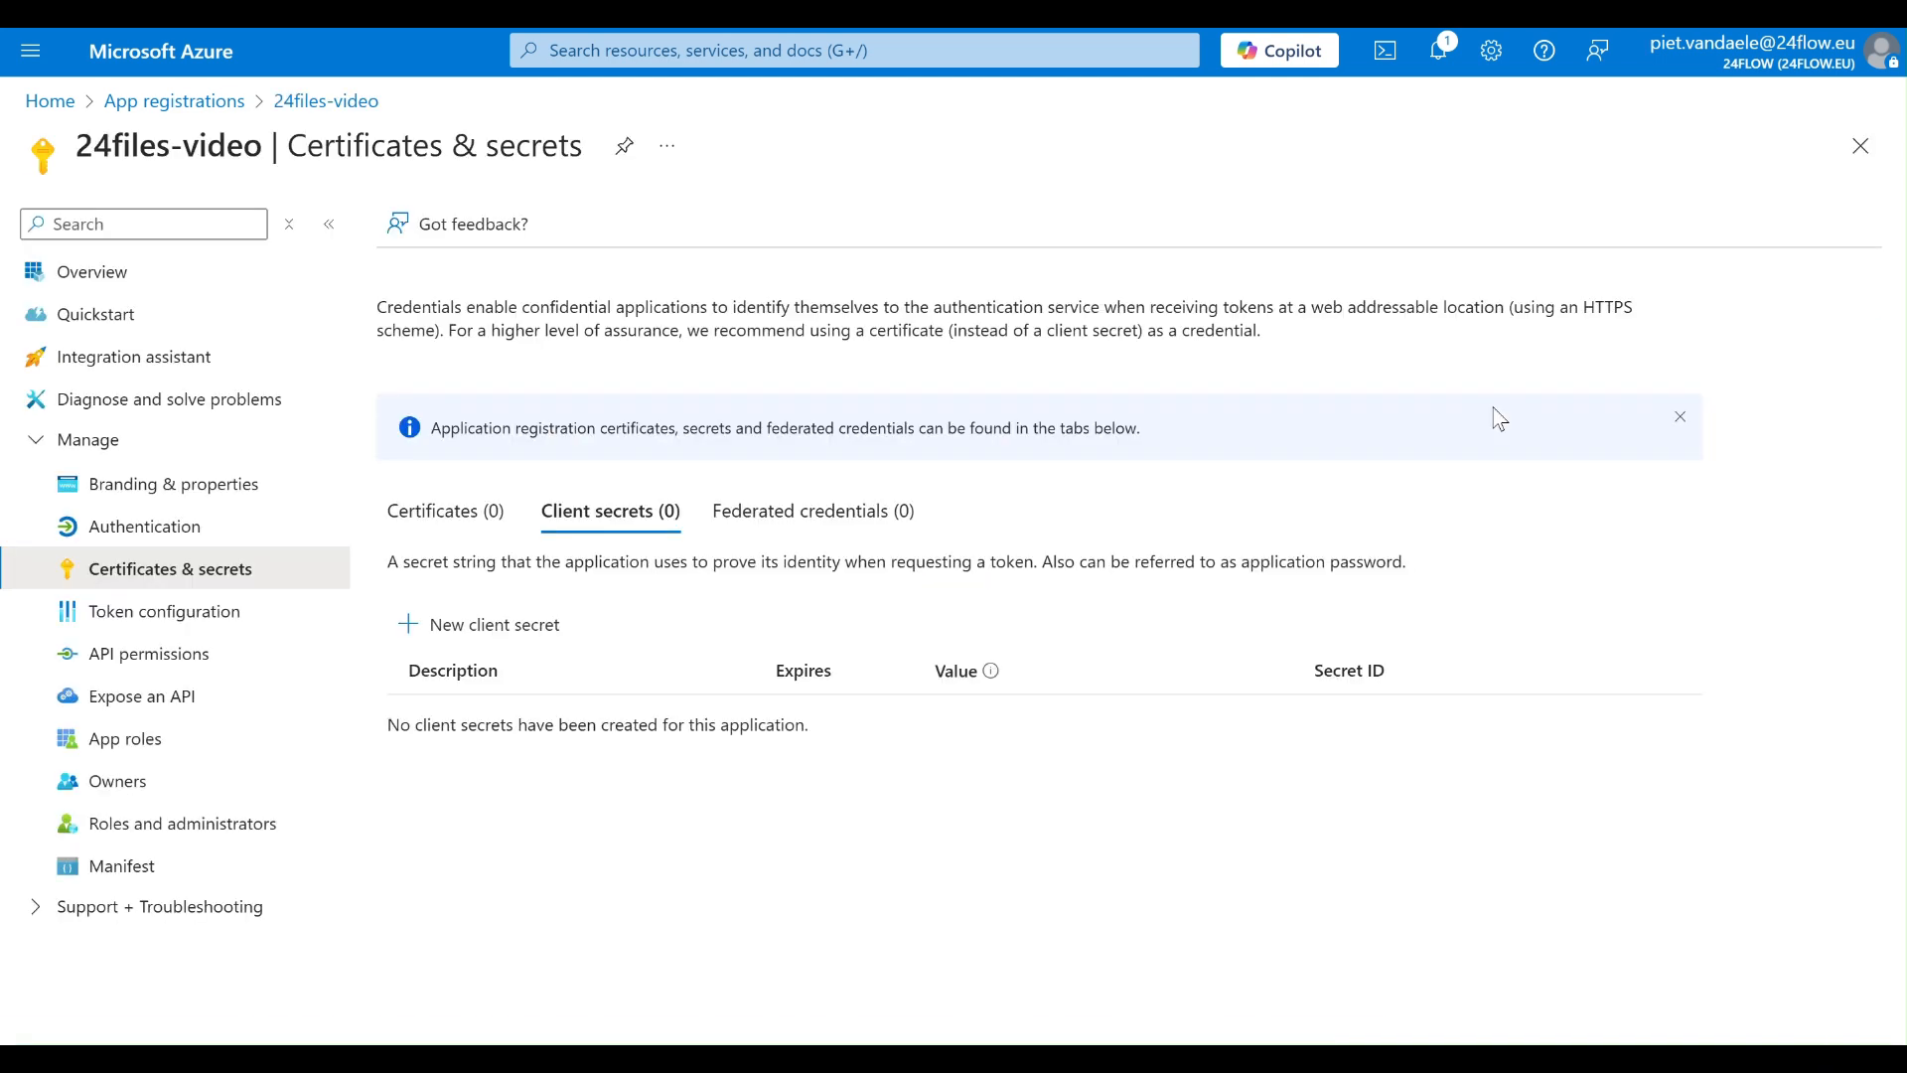
left_click(518, 635)
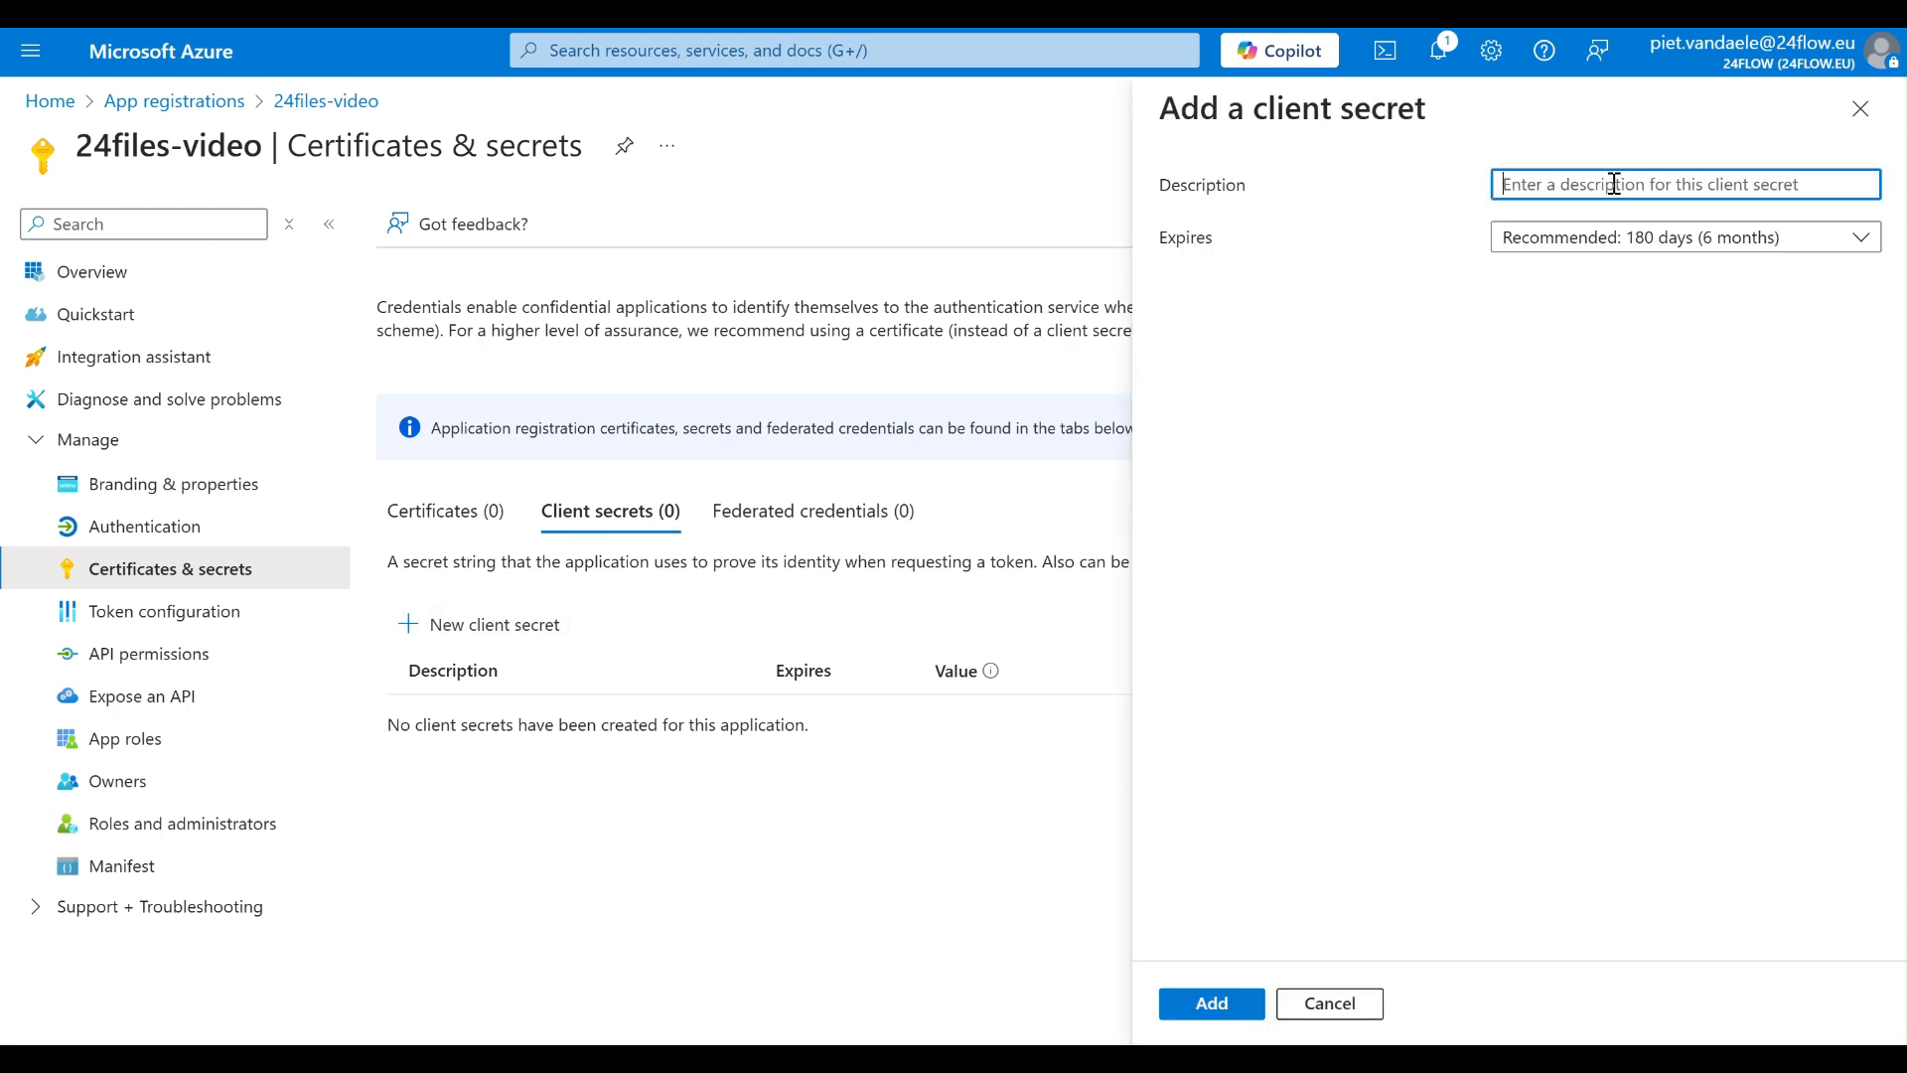
type("24f")
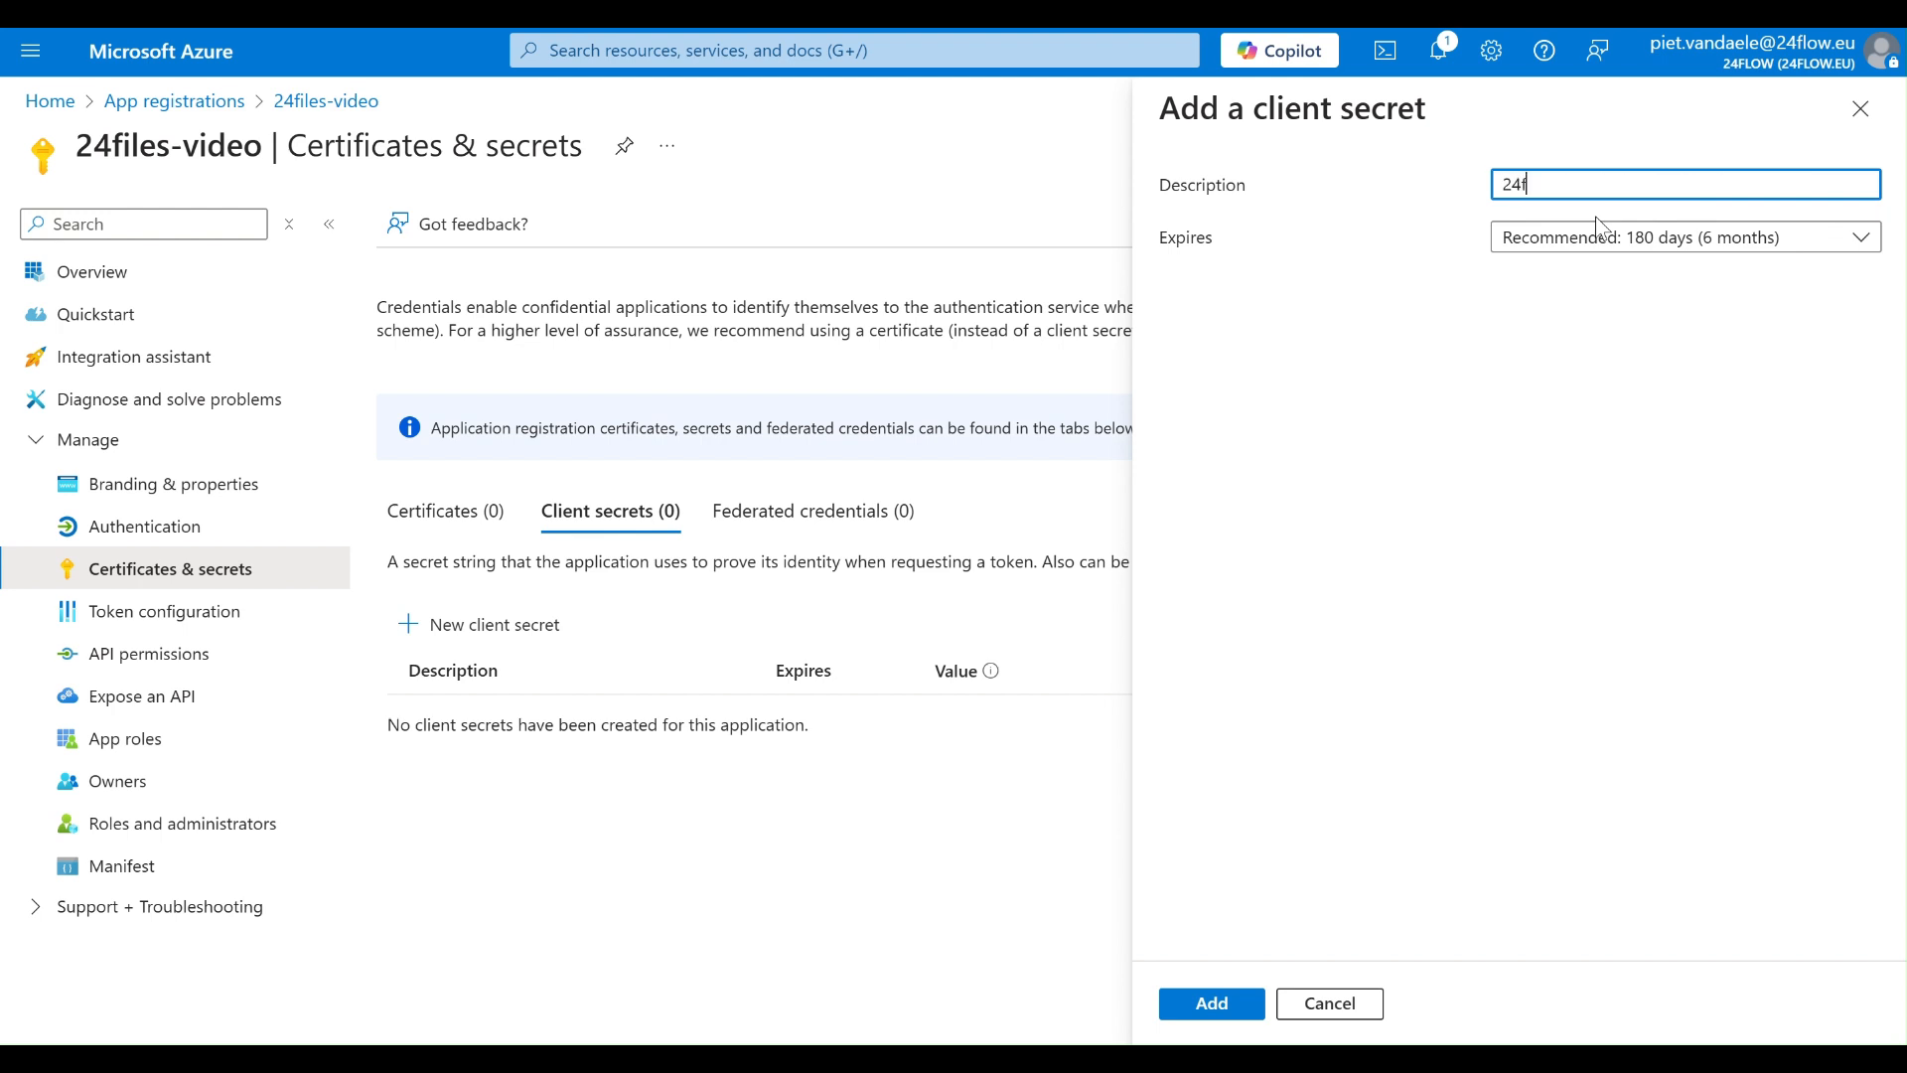
type("ilesvideo")
left_click(1599, 250)
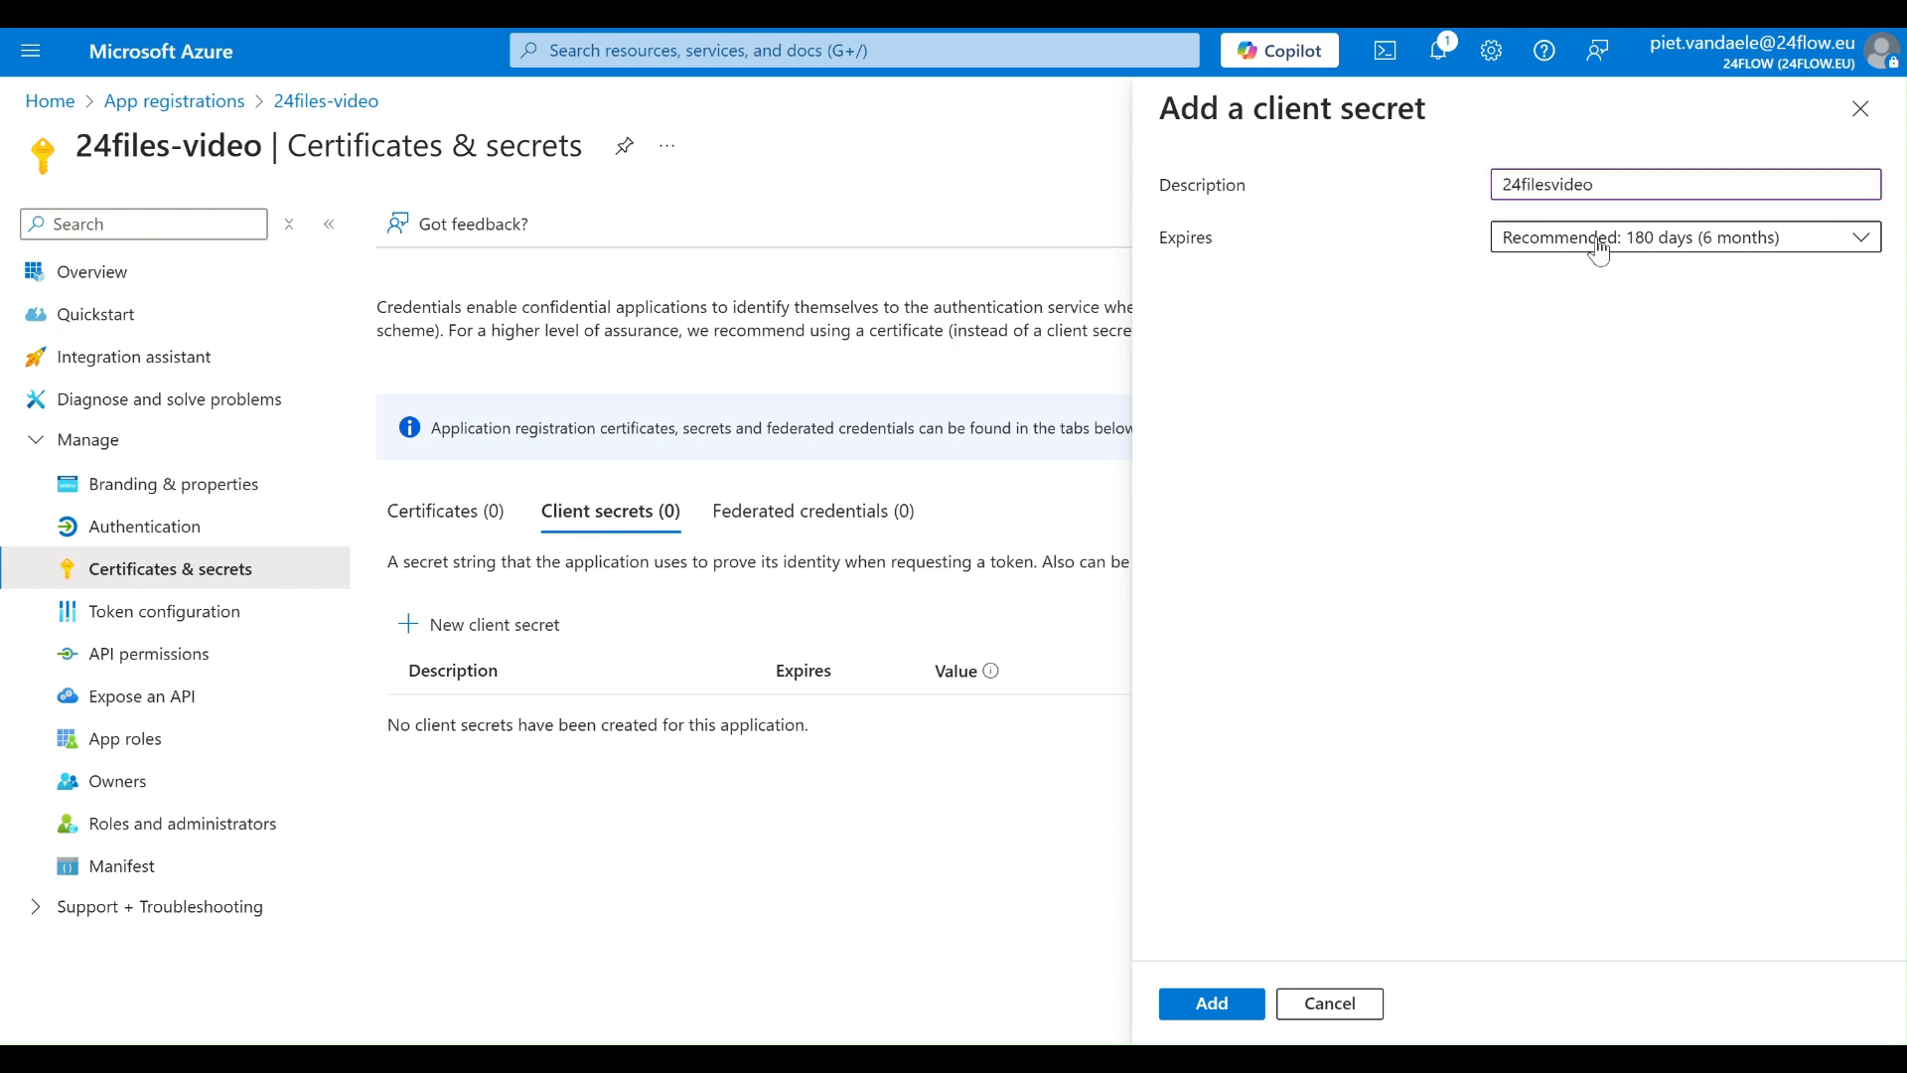
left_click(1598, 238)
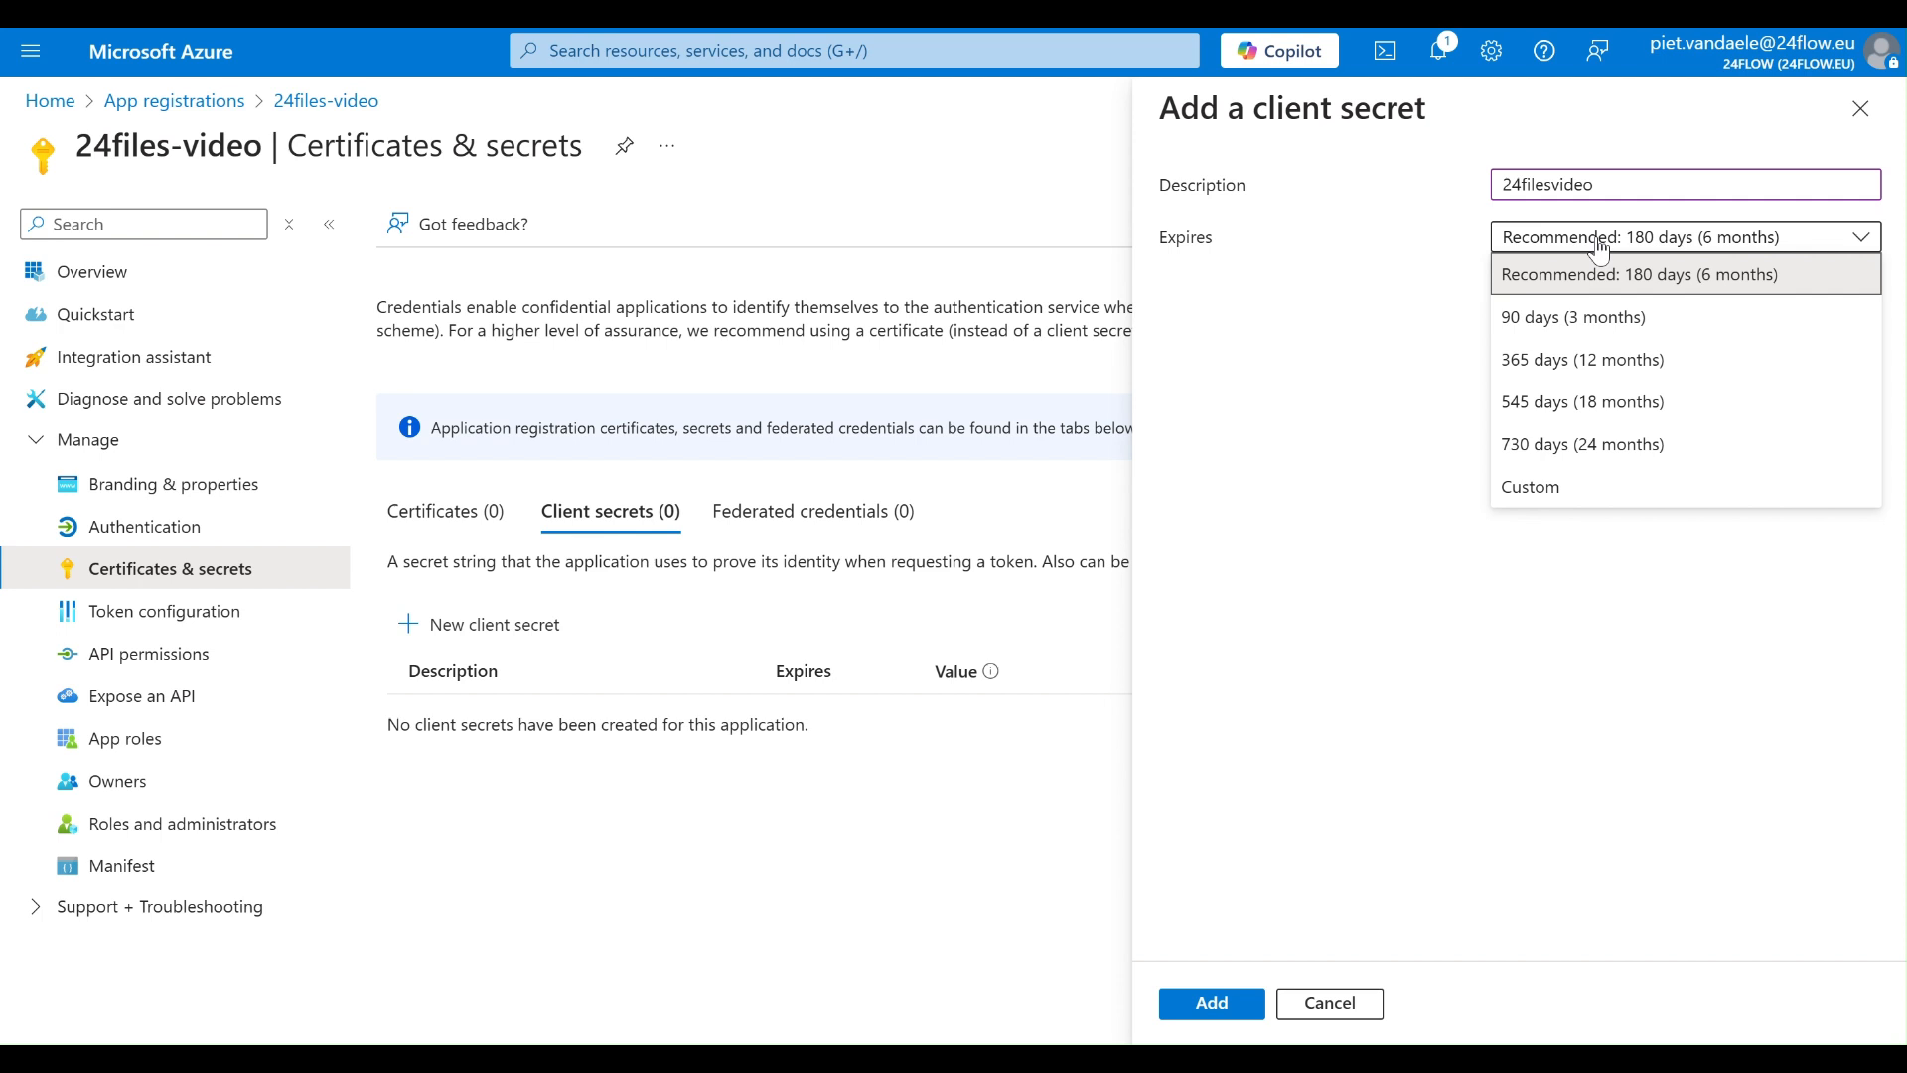
left_click(1573, 318)
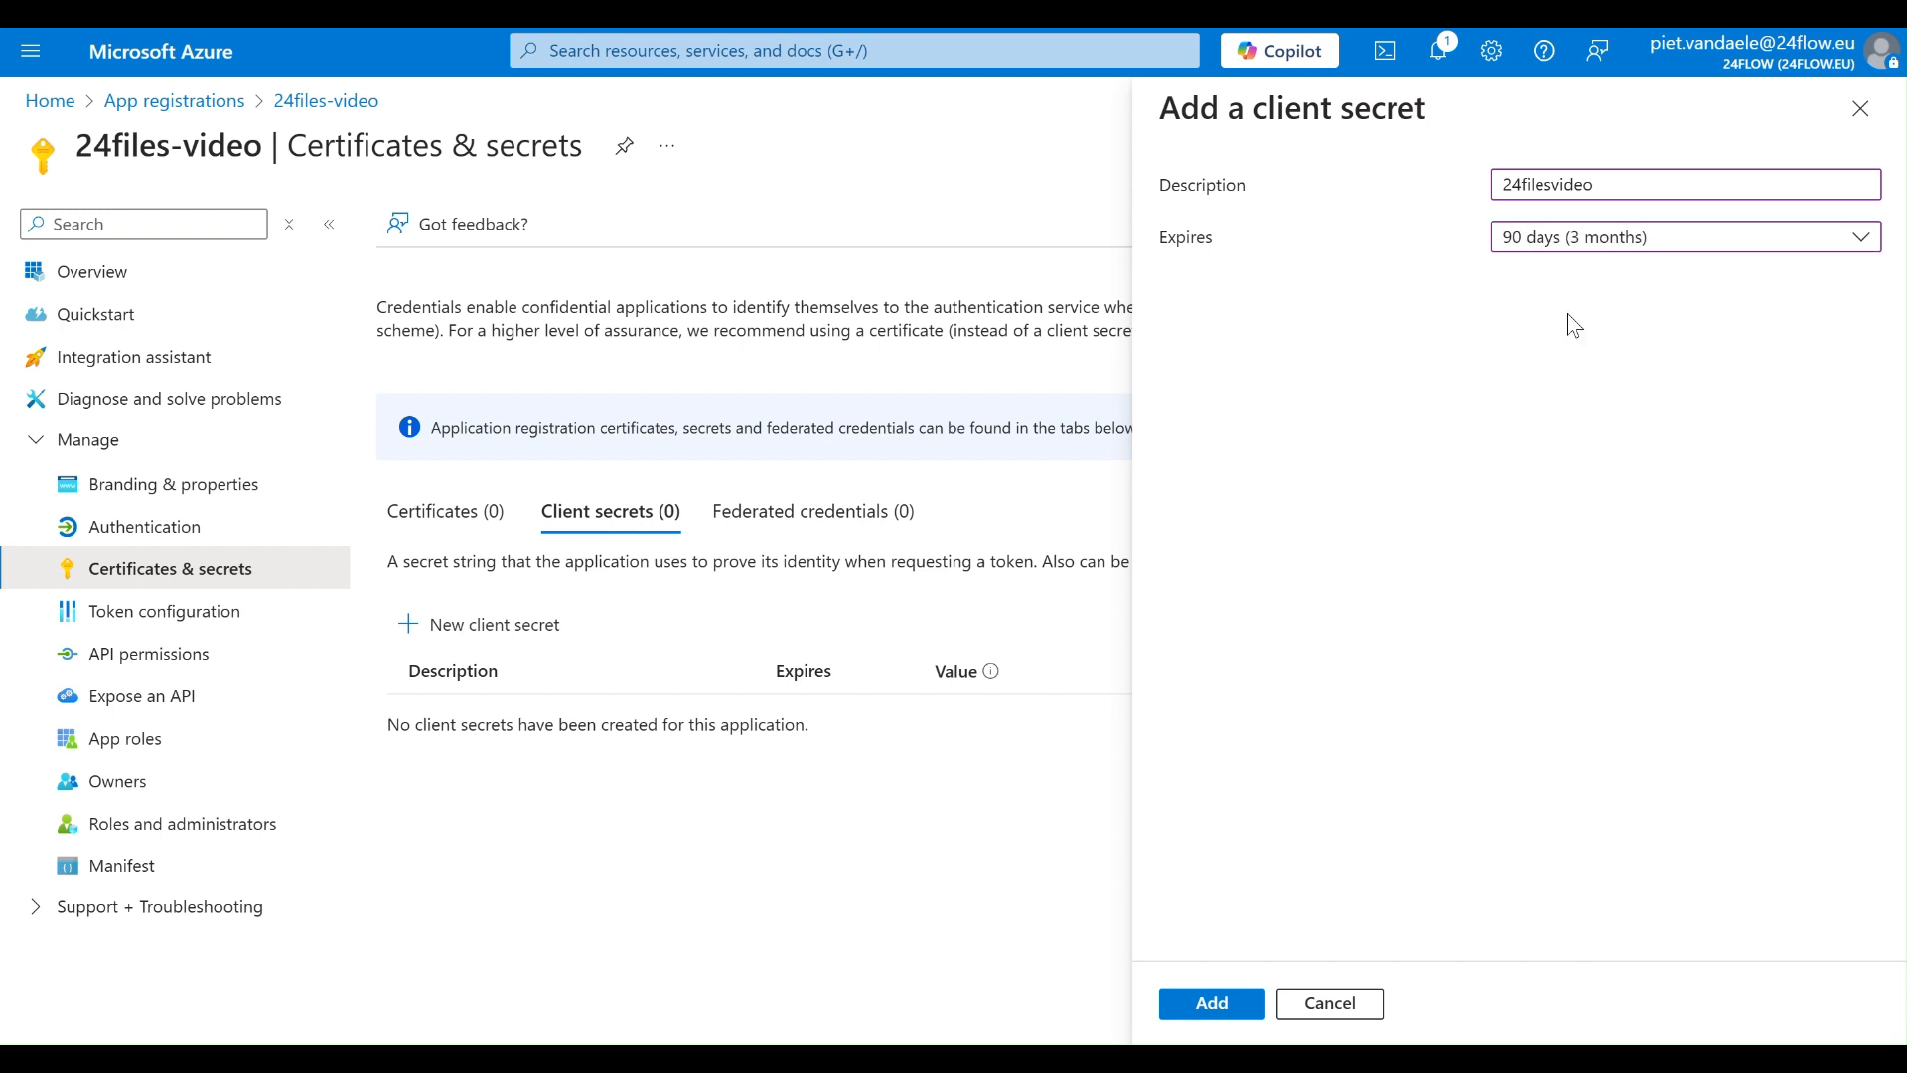
left_click(1213, 1003)
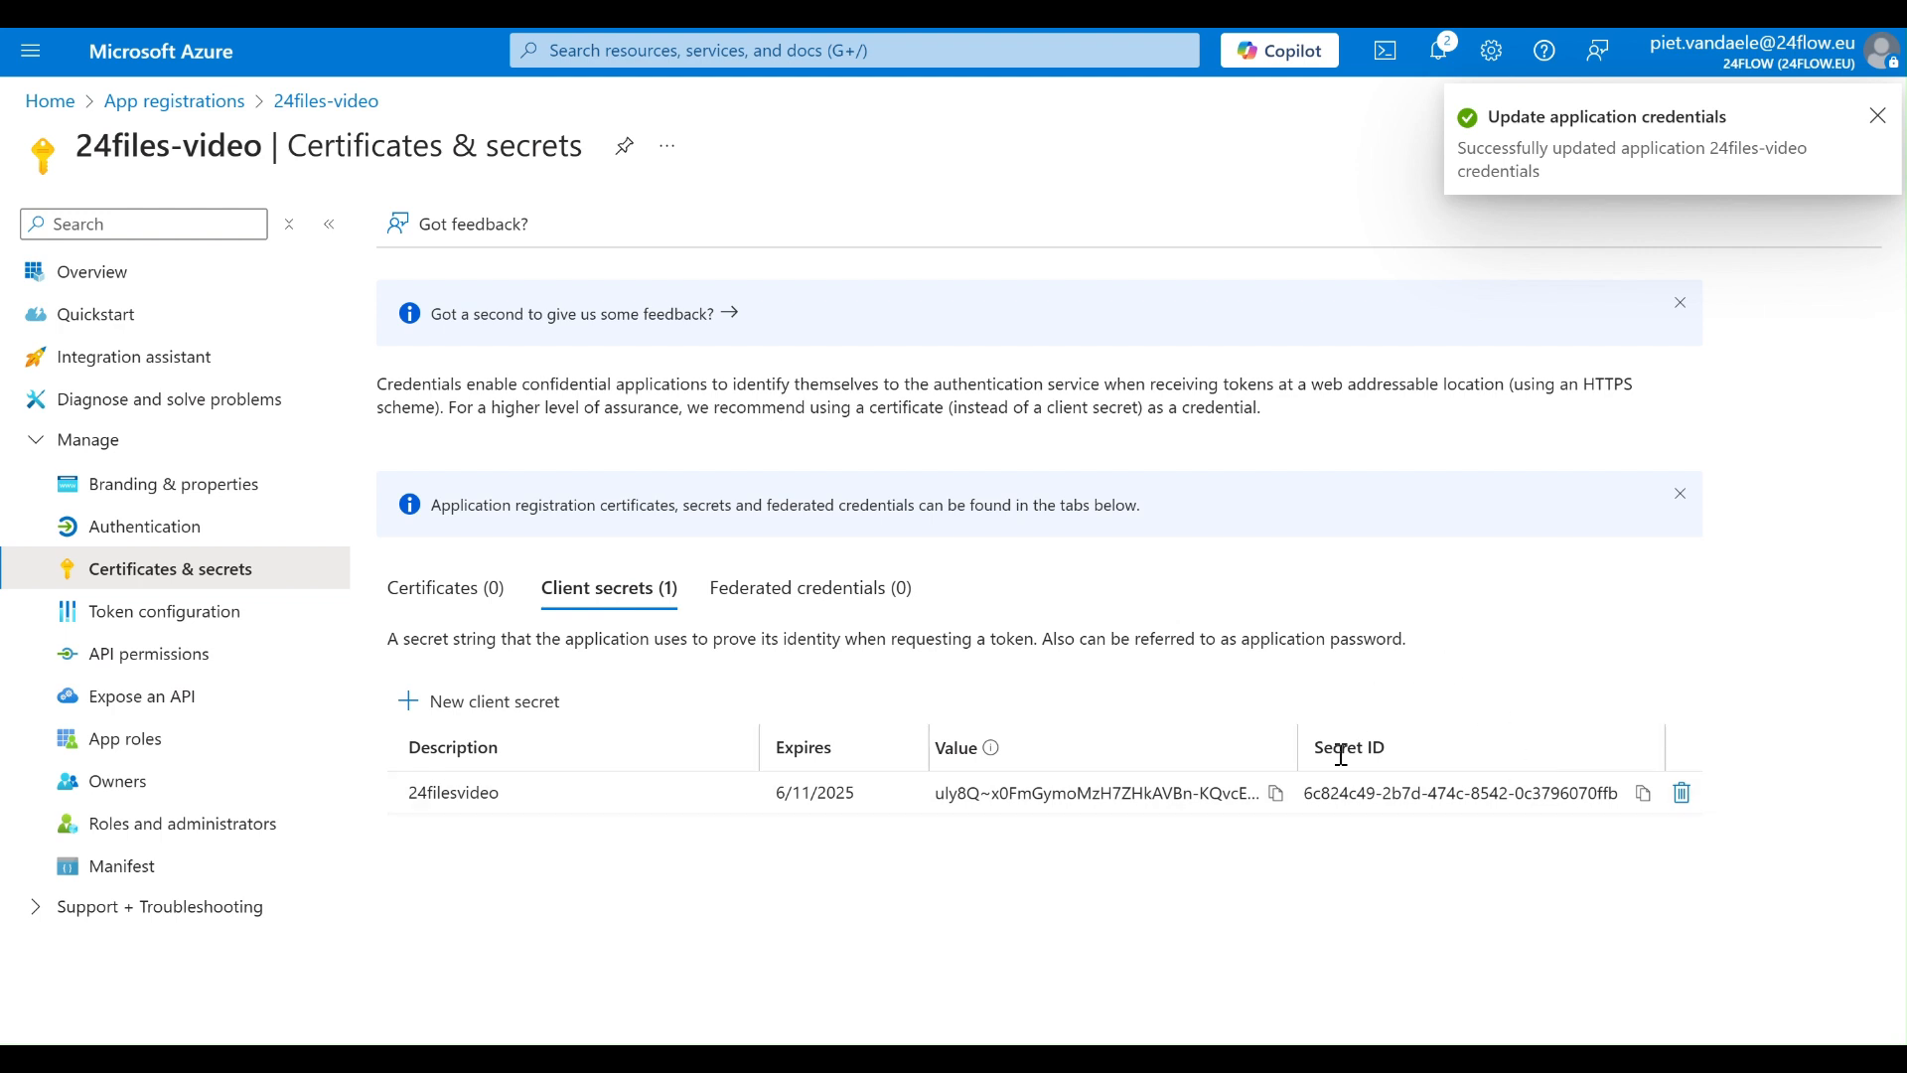
- Copy the value of the 24filesvideo client secret into Notepad on the line below the client ID
left_click(1277, 798)
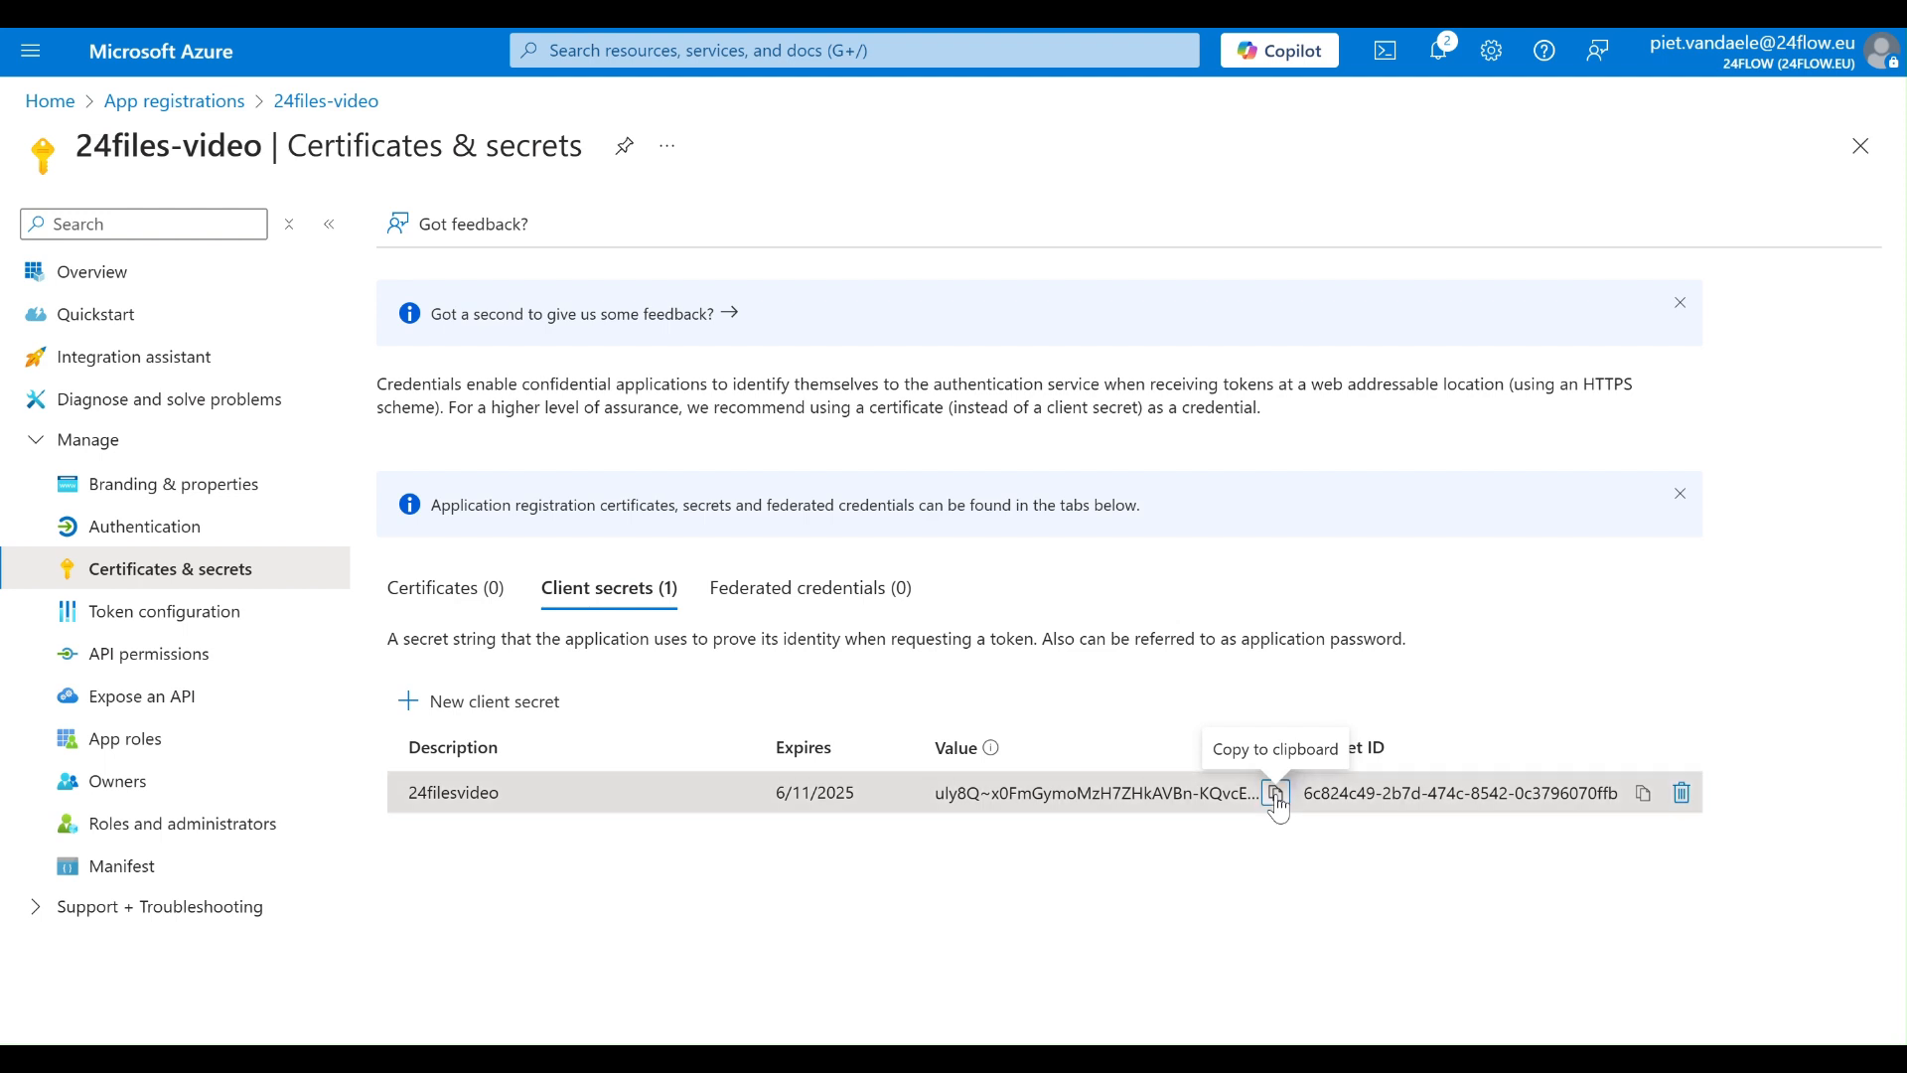
left_click(922, 1058)
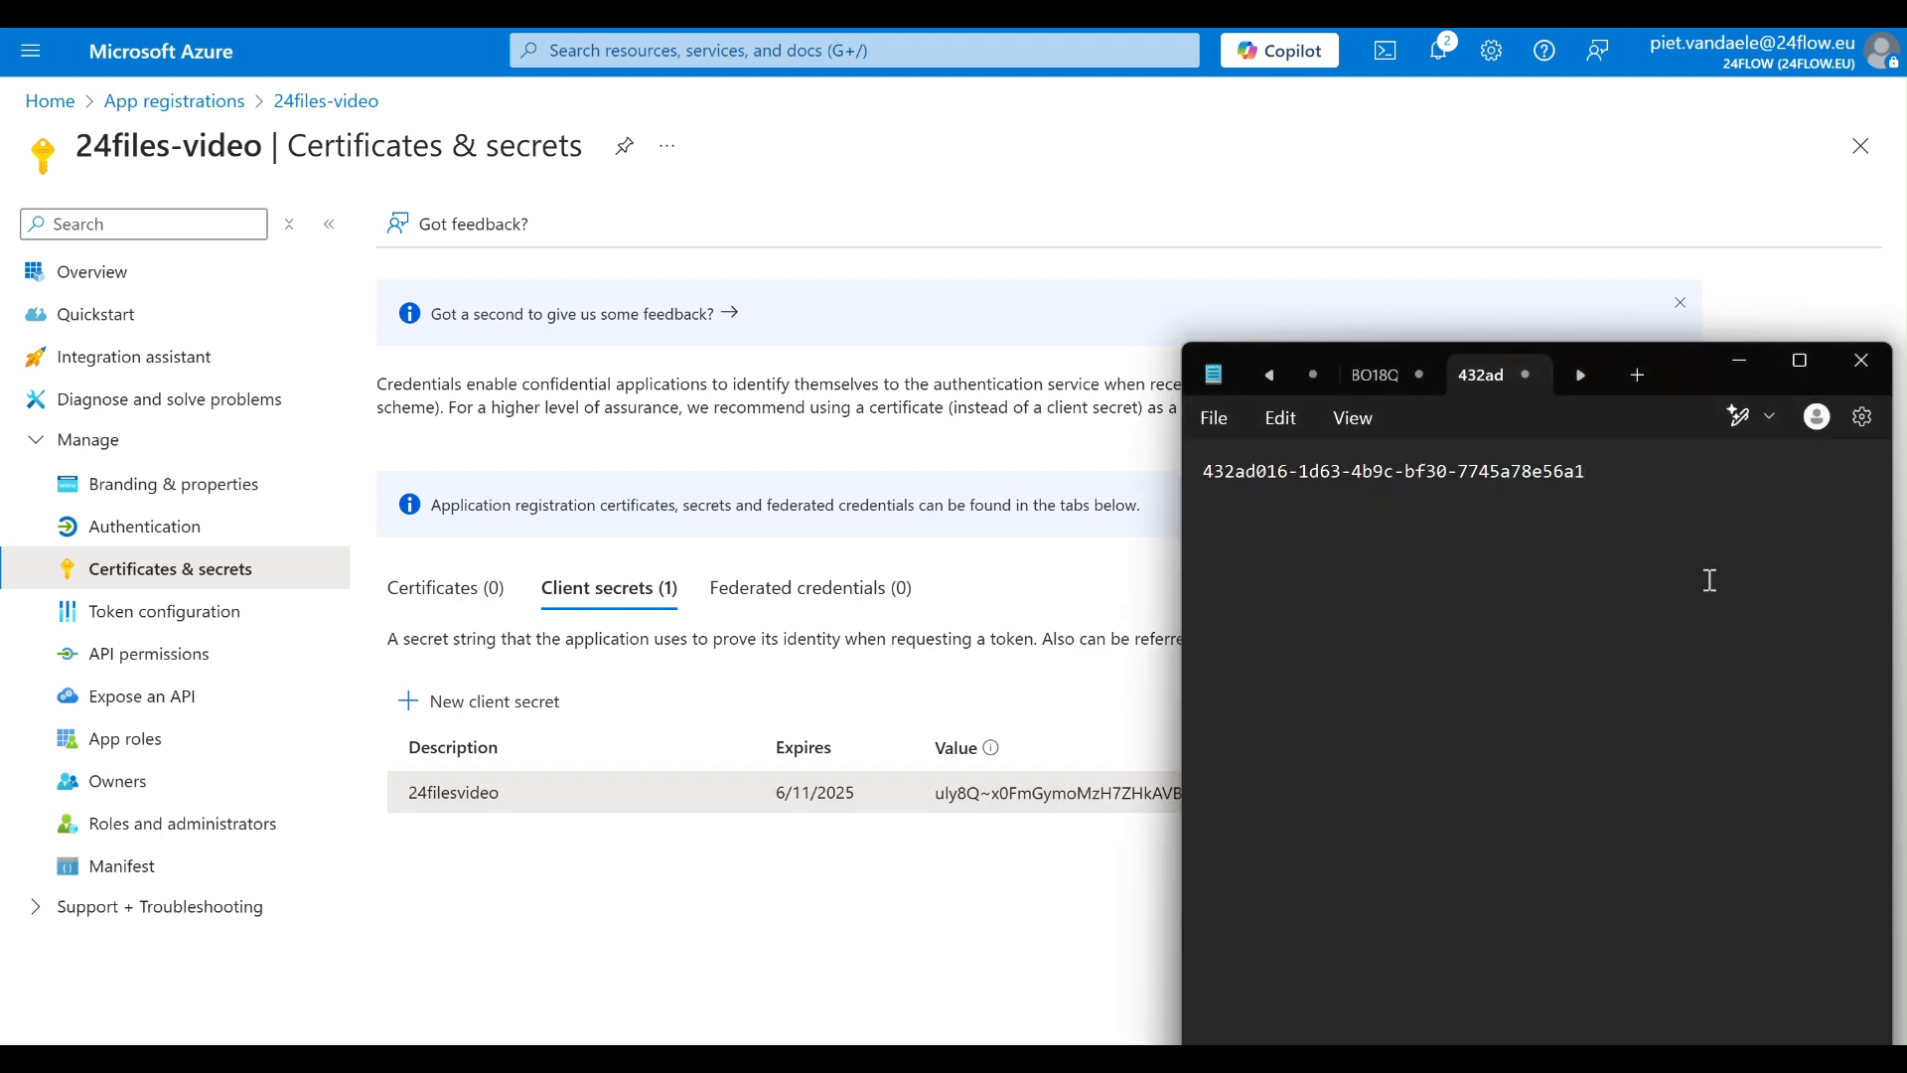
key("Return")
key("ctrl+v")
left_click(824, 717)
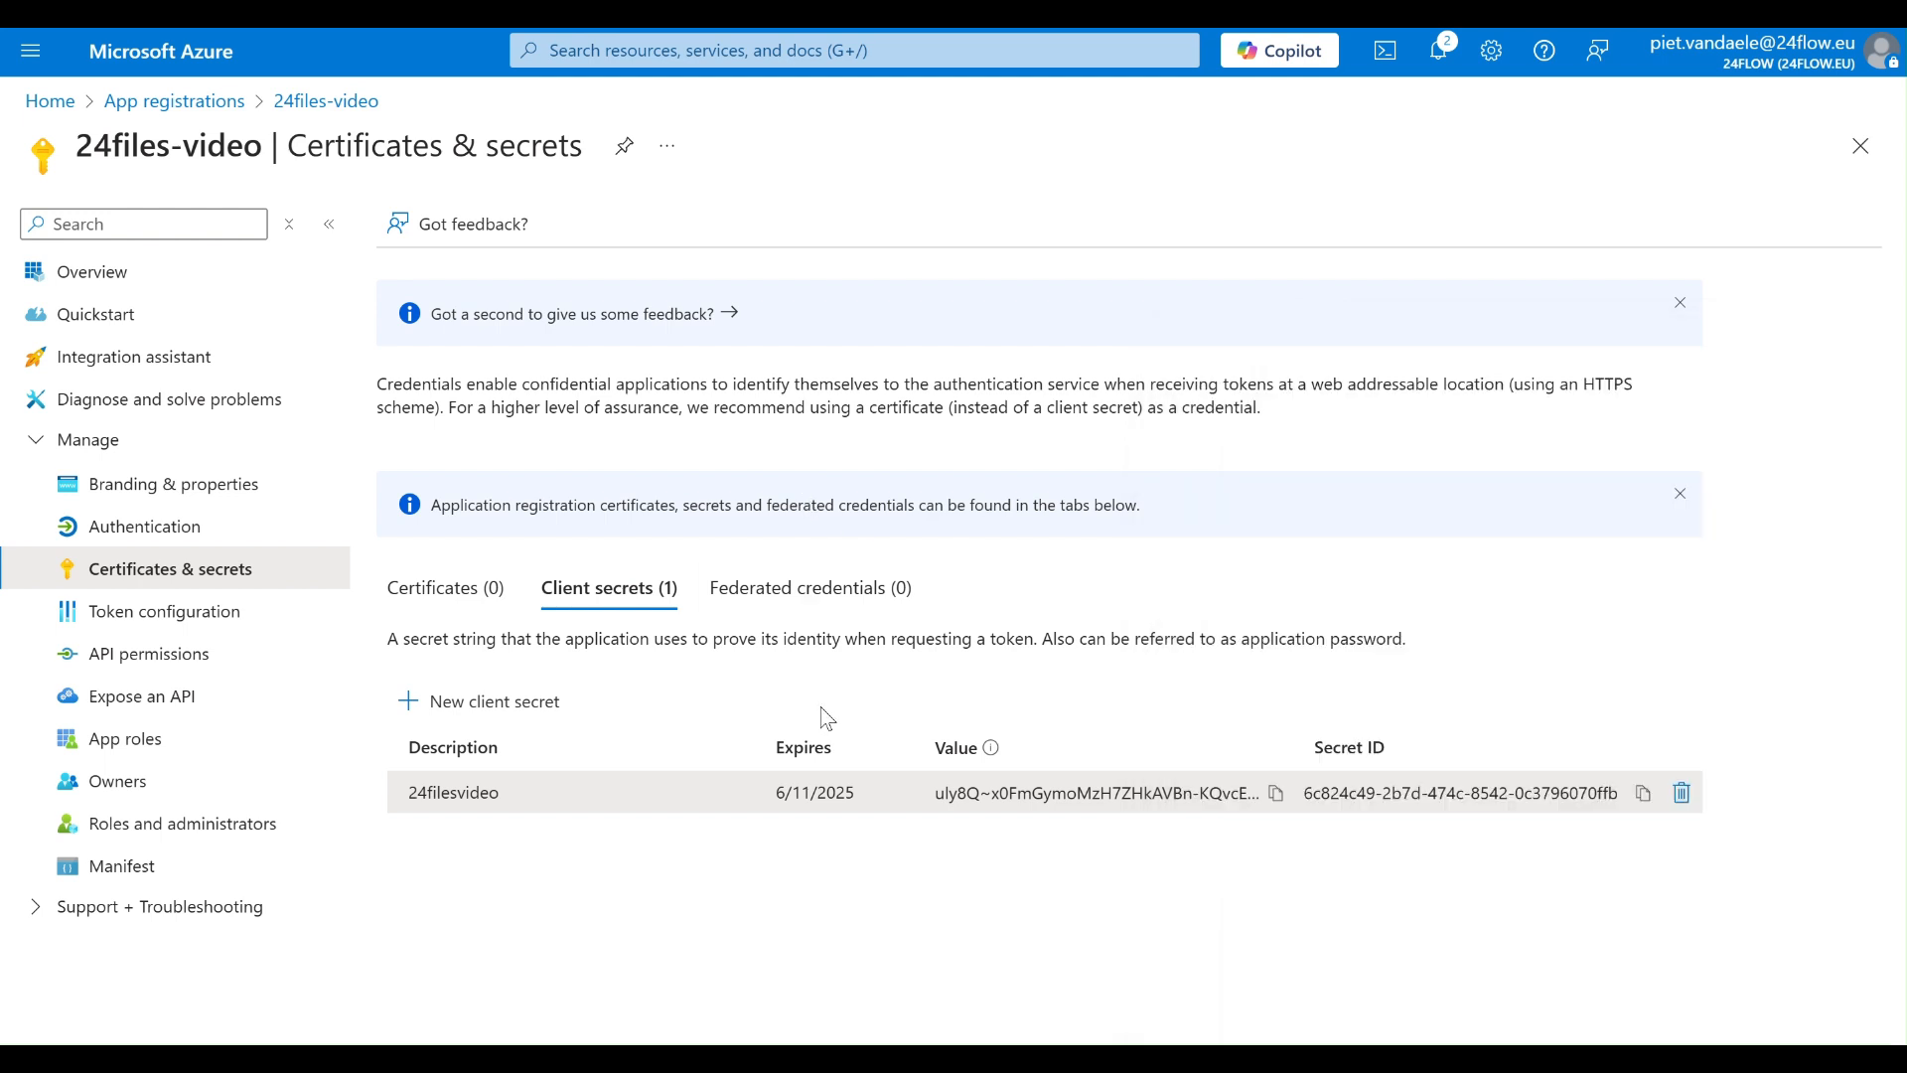
- Begin adding an API permission for 24files-video, choosing SharePoint with delegated permissions
left_click(188, 661)
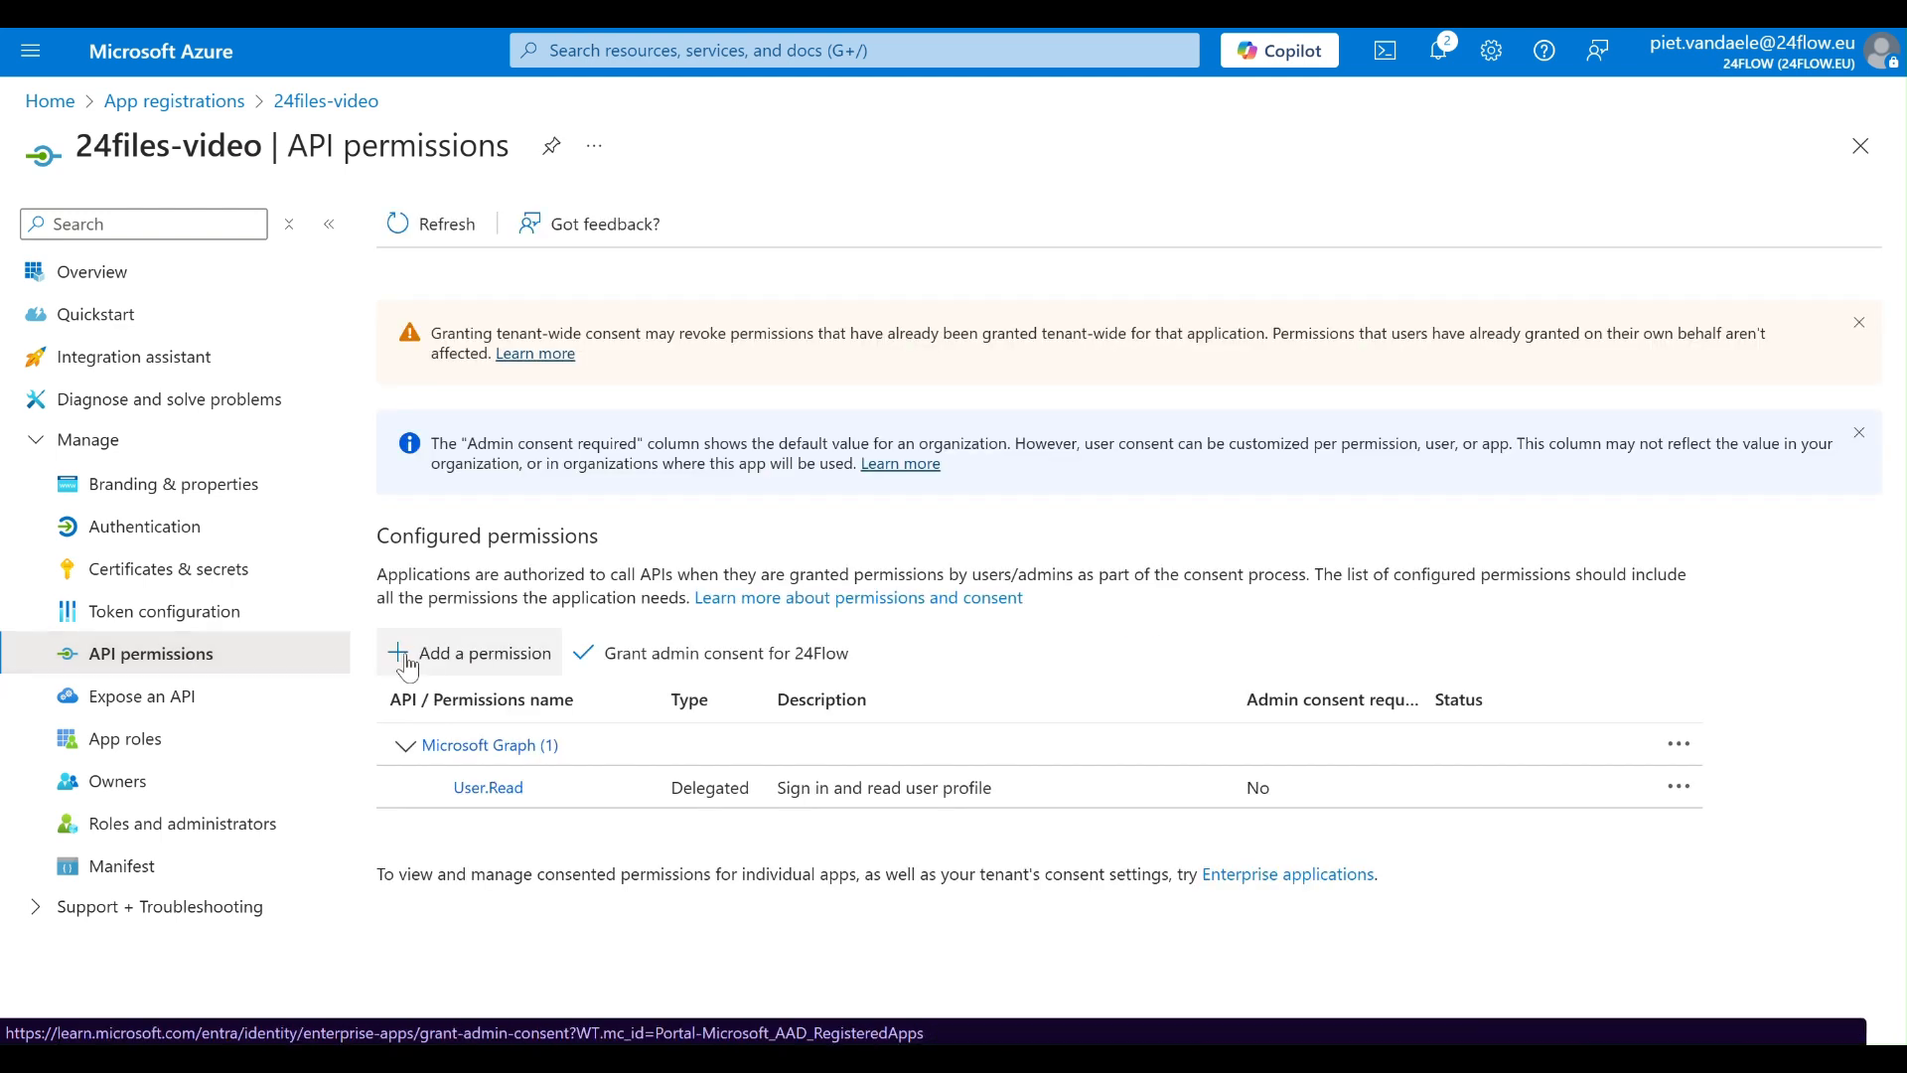
left_click(440, 663)
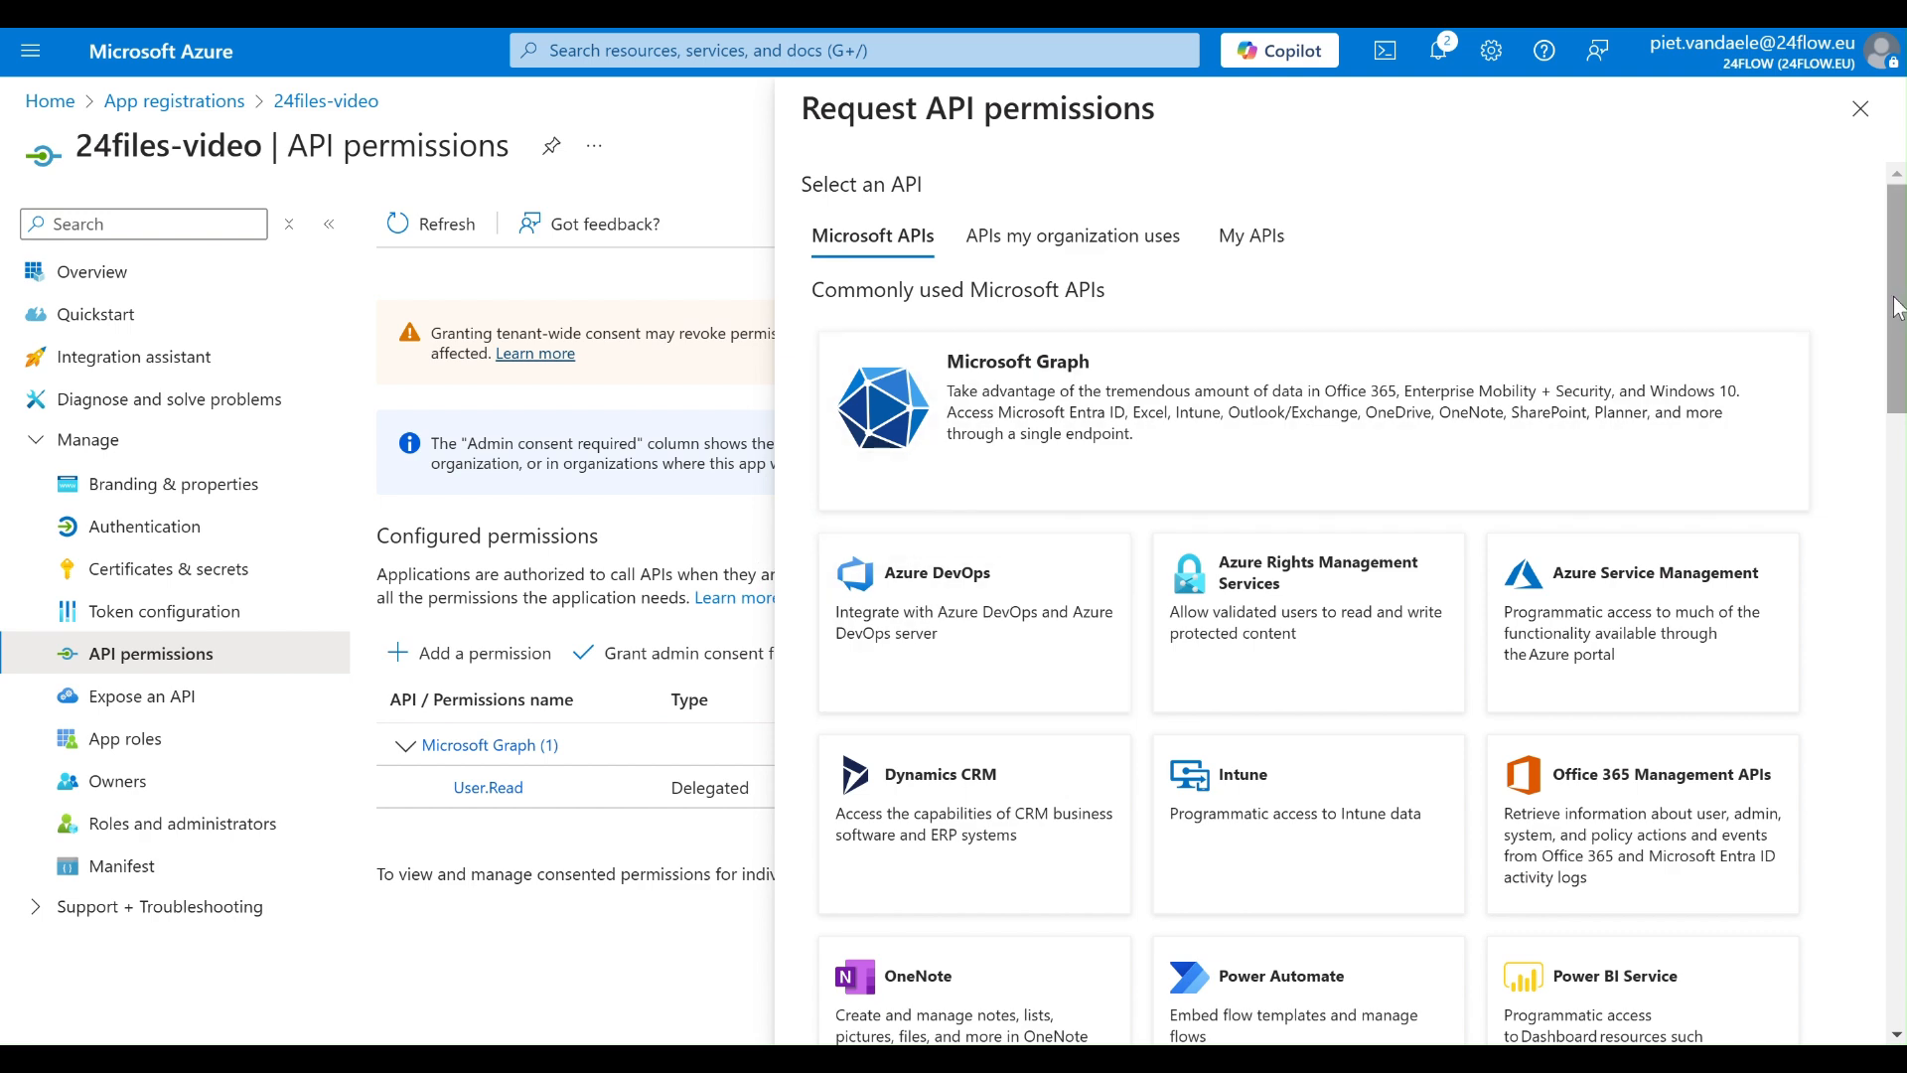
scroll(1744, 318, "down", 7)
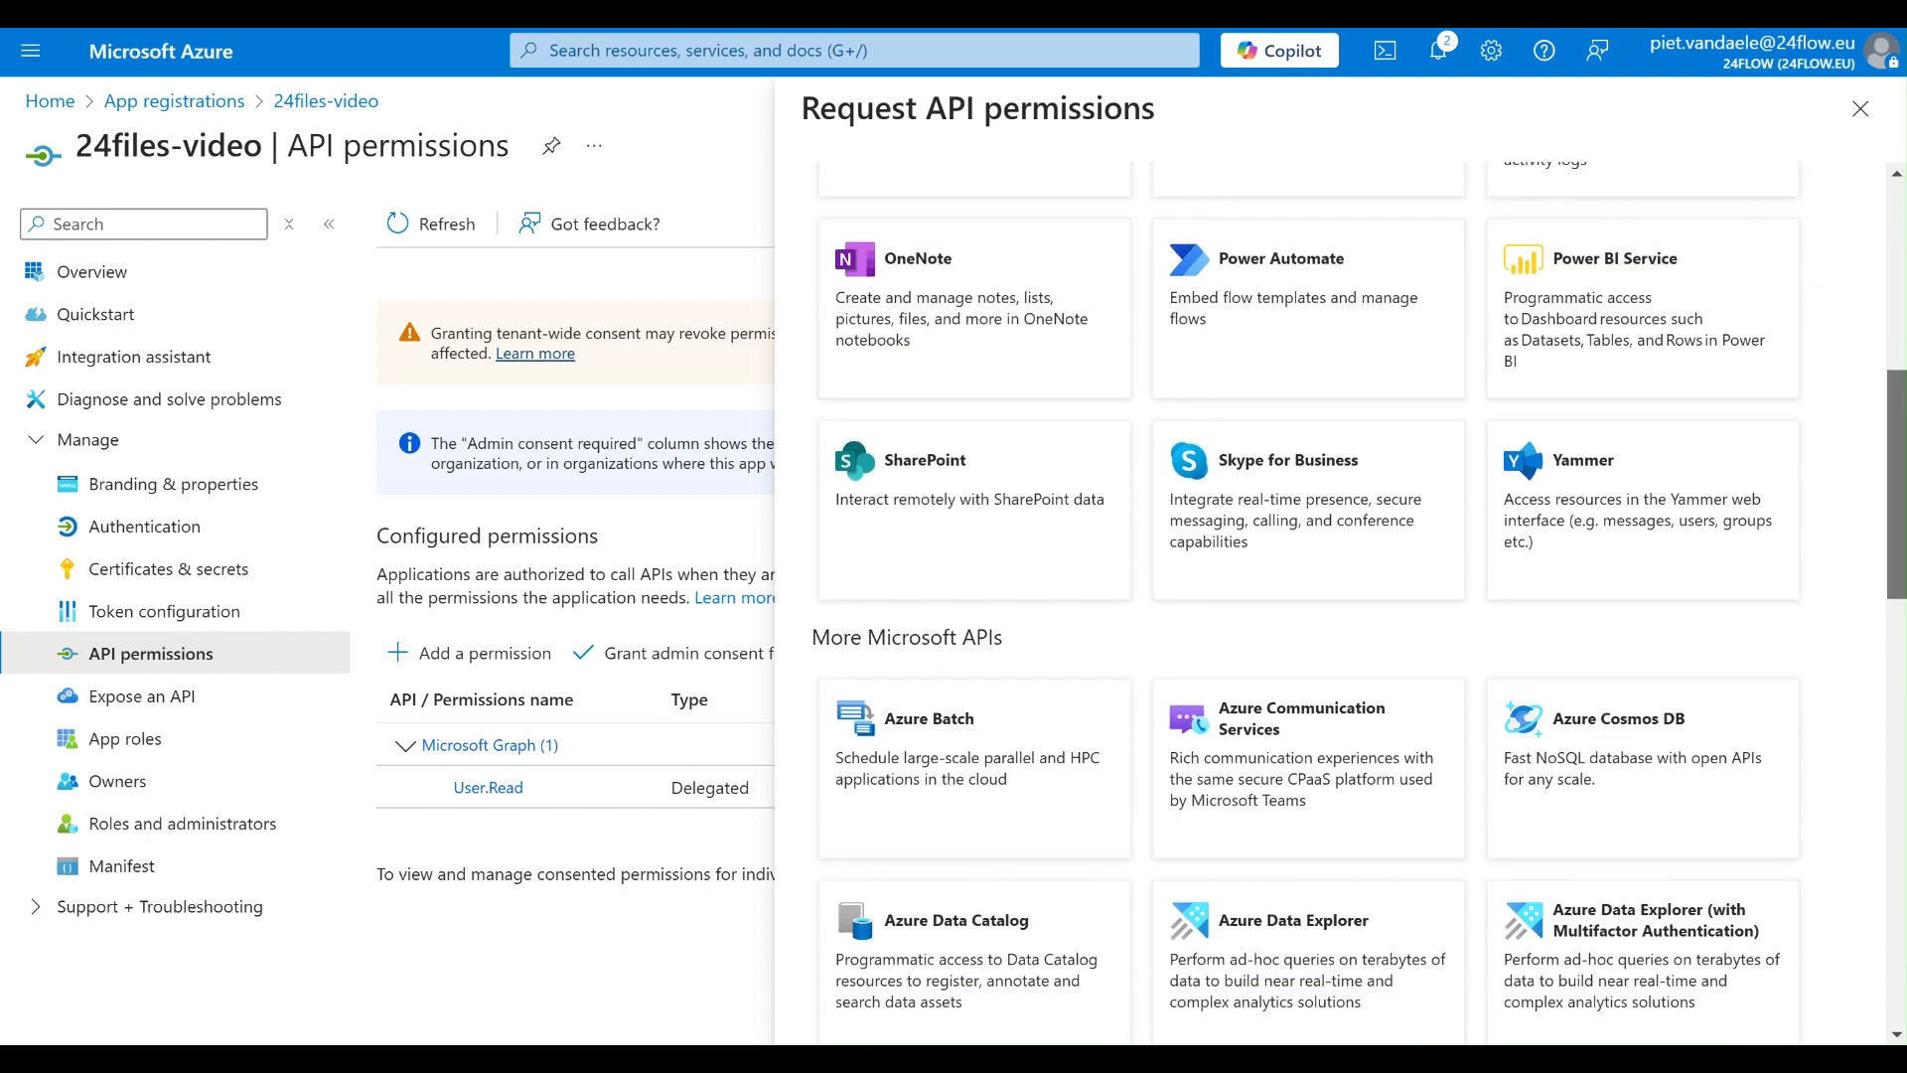
left_click(950, 488)
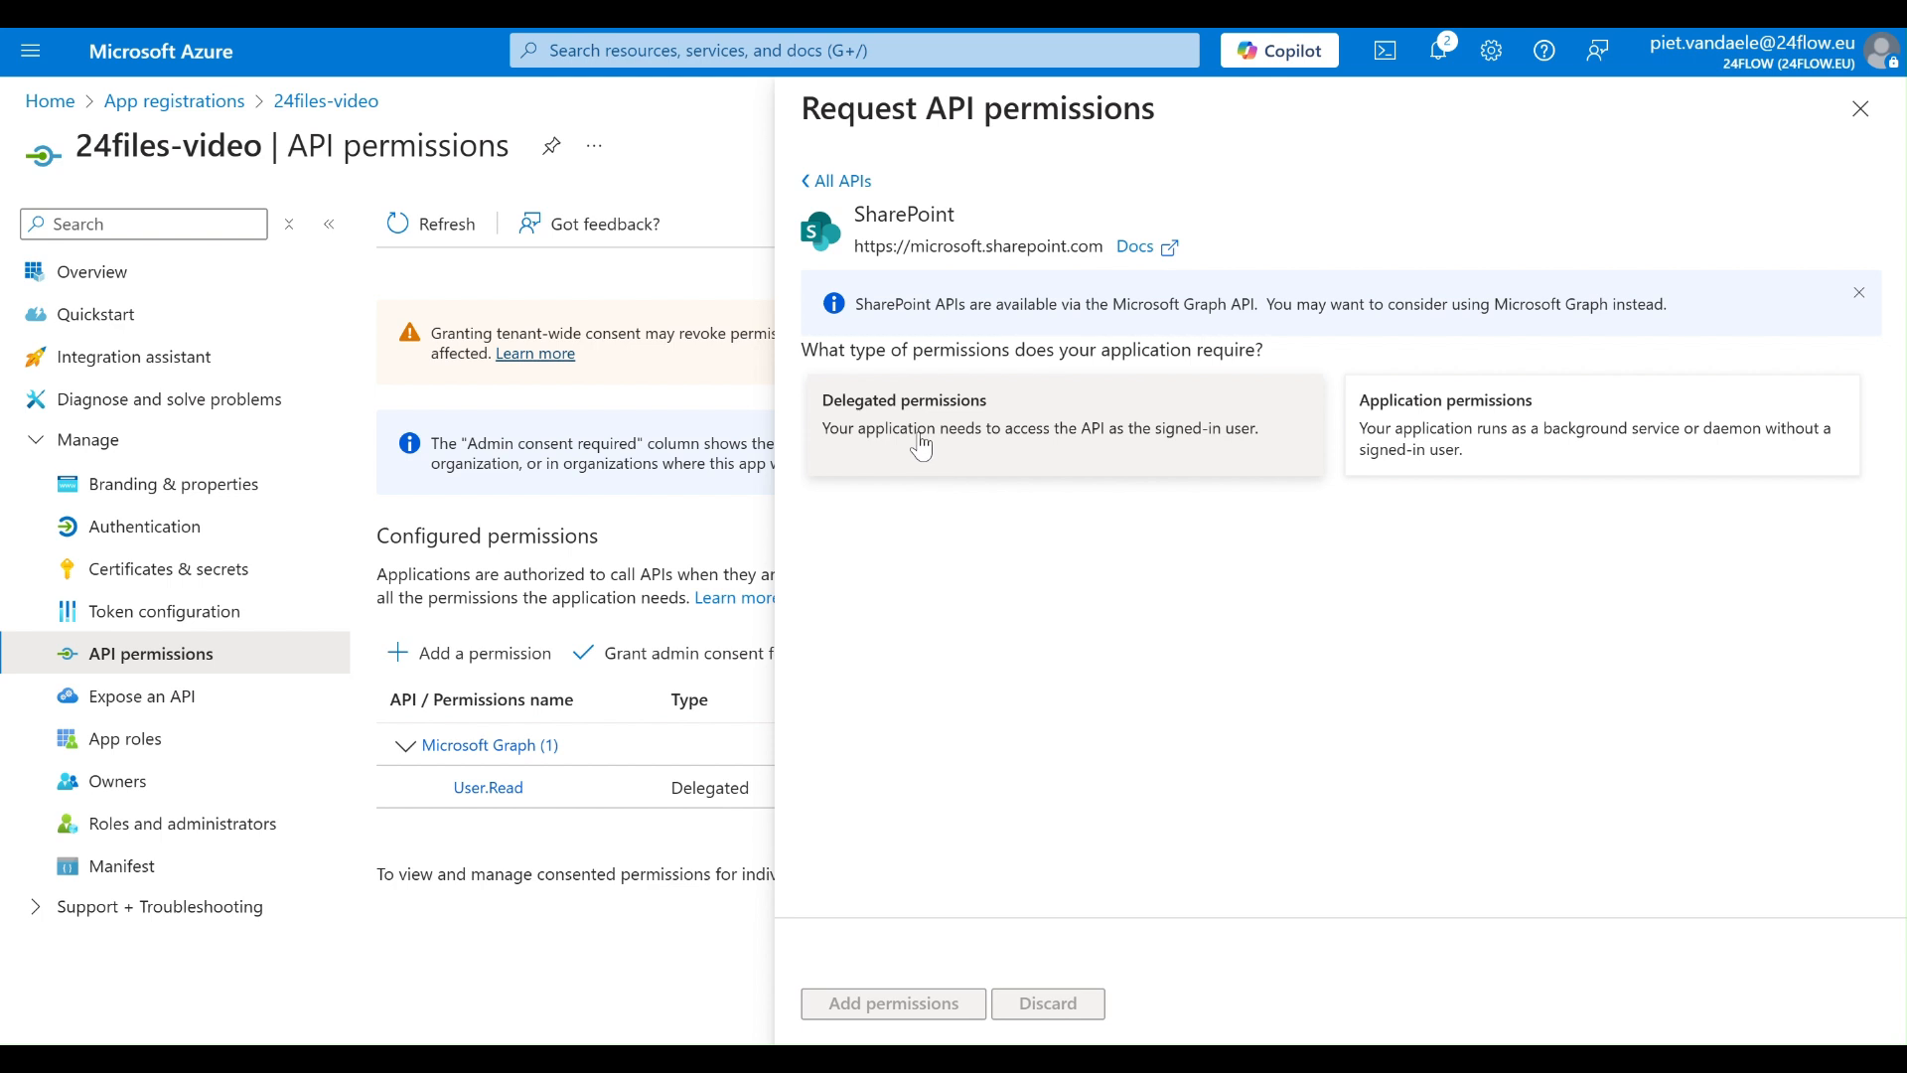
left_click(915, 441)
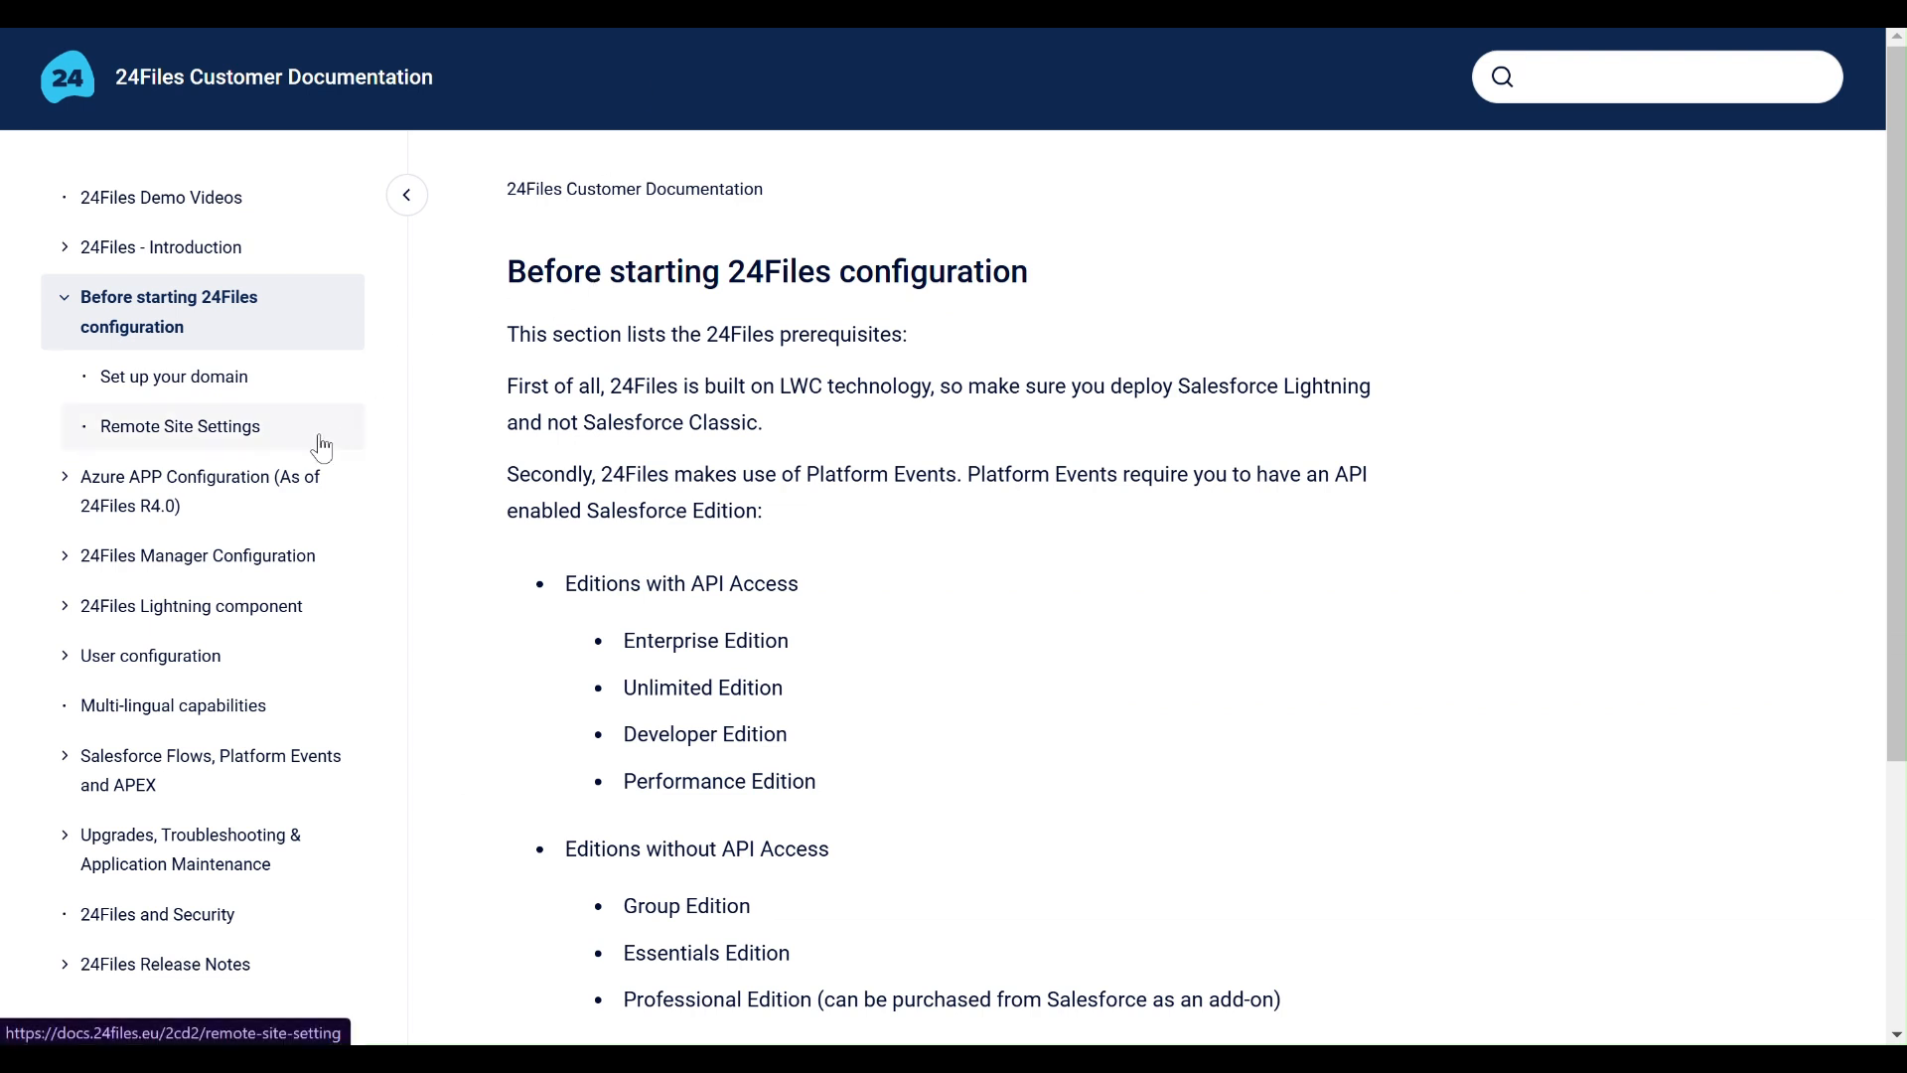
- Look up the required SharePoint permissions under Step 3 of the Azure APP Configuration in the 24Files Customer Documentation
left_click(129, 481)
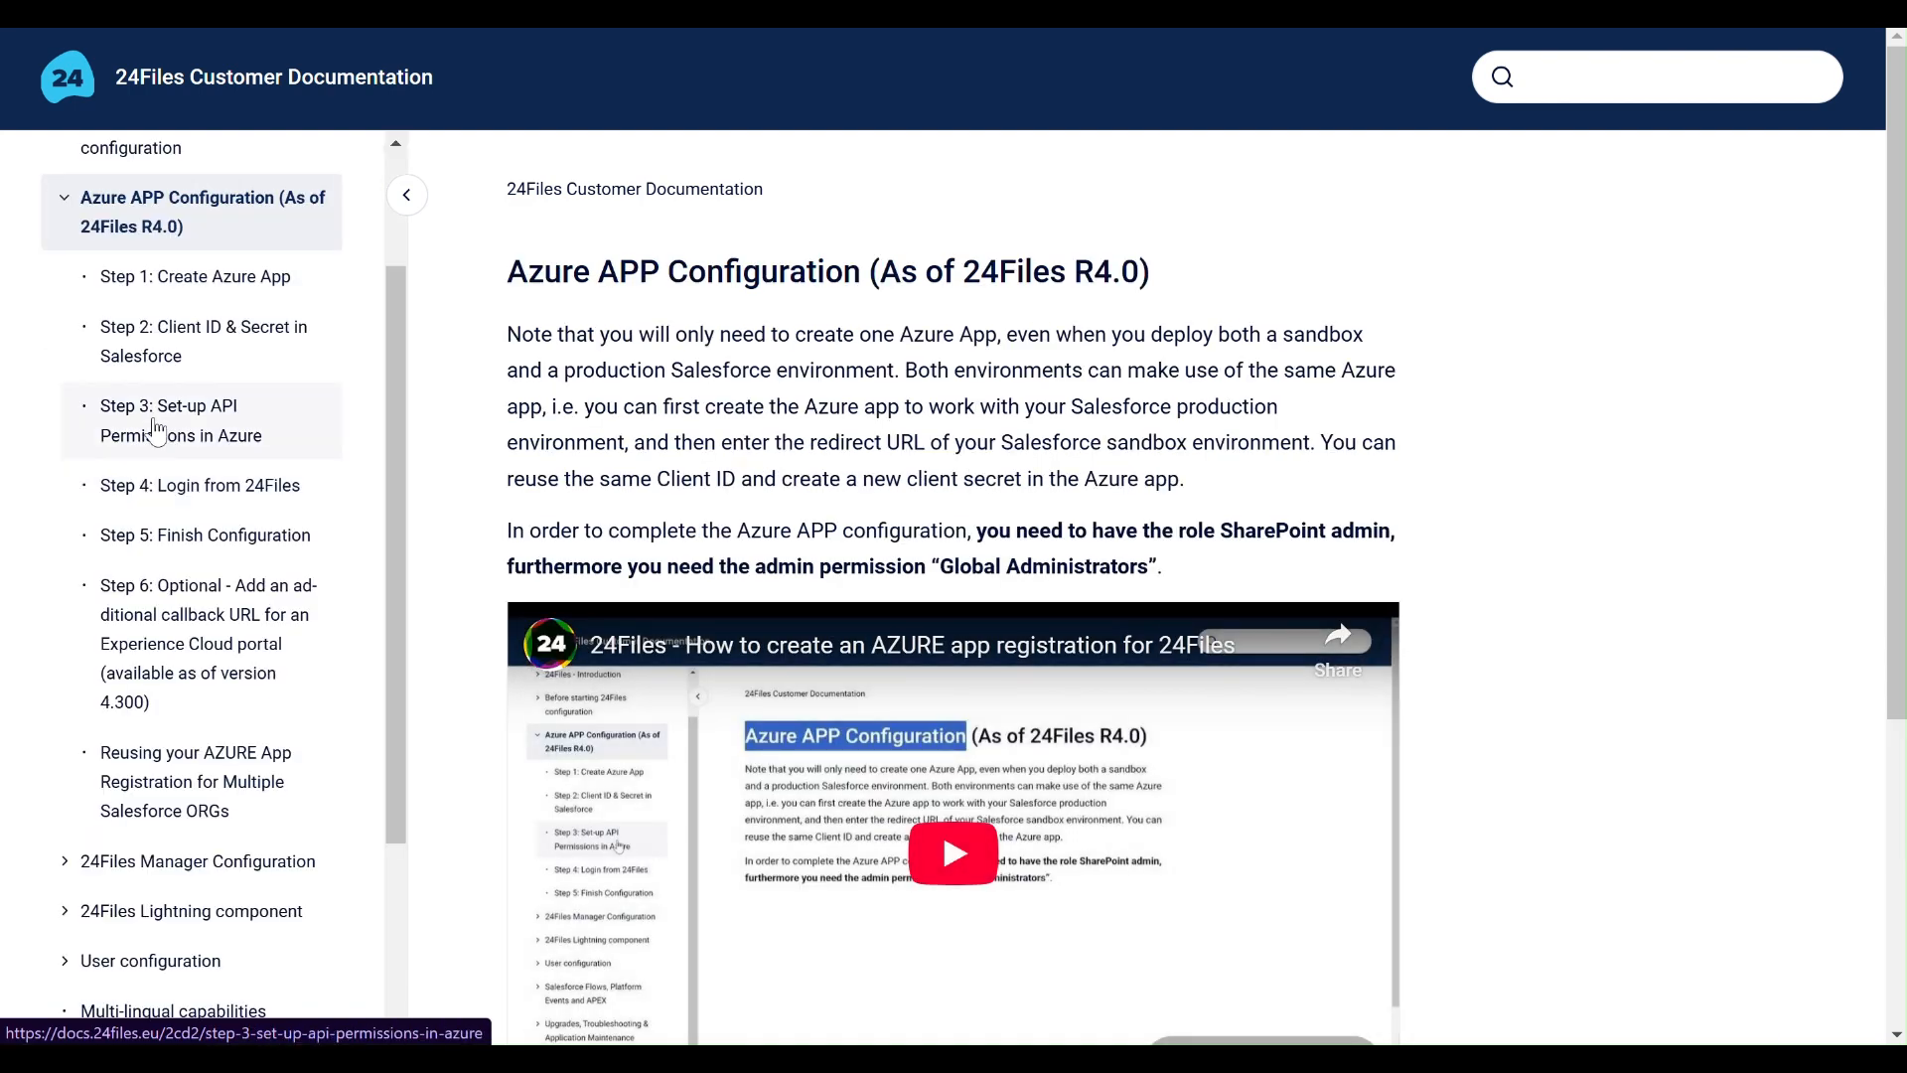
left_click(156, 429)
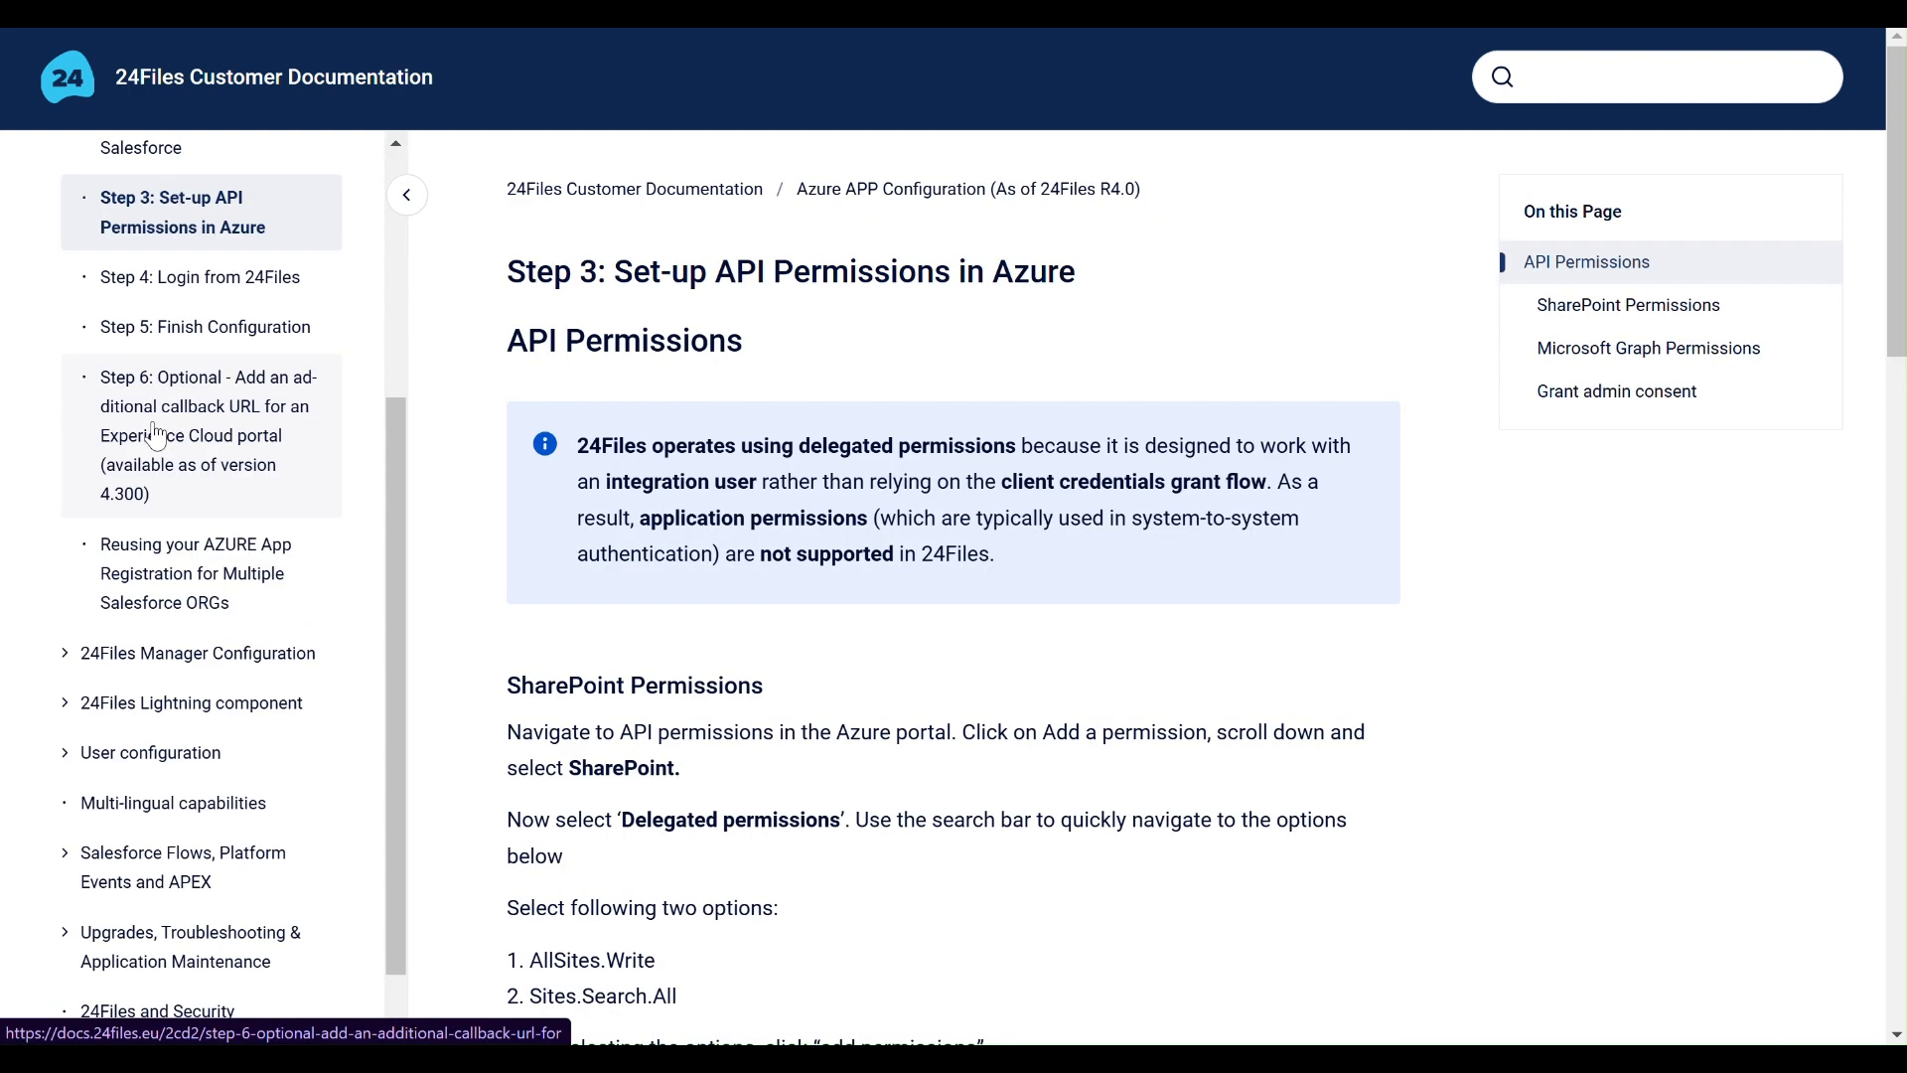
scroll(1007, 652, "down", 3)
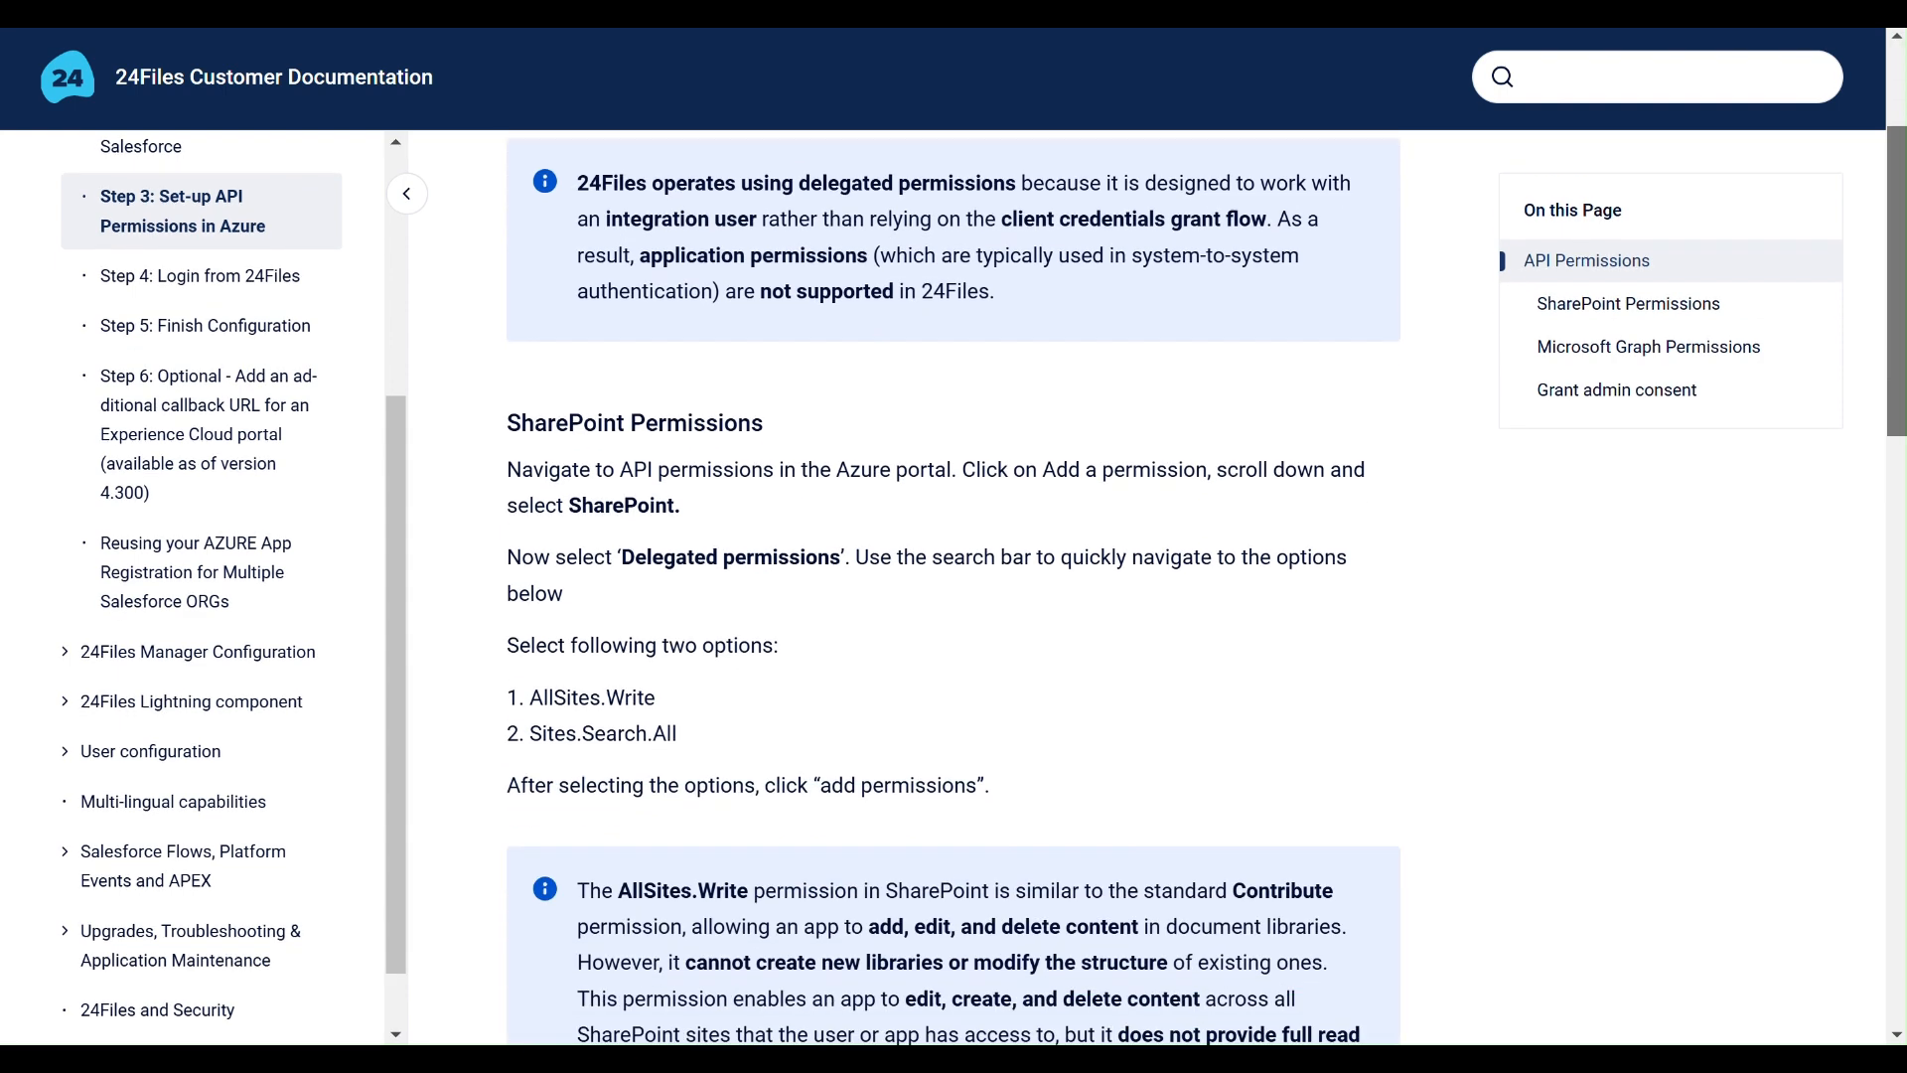
scroll(586, 566, "down", 2)
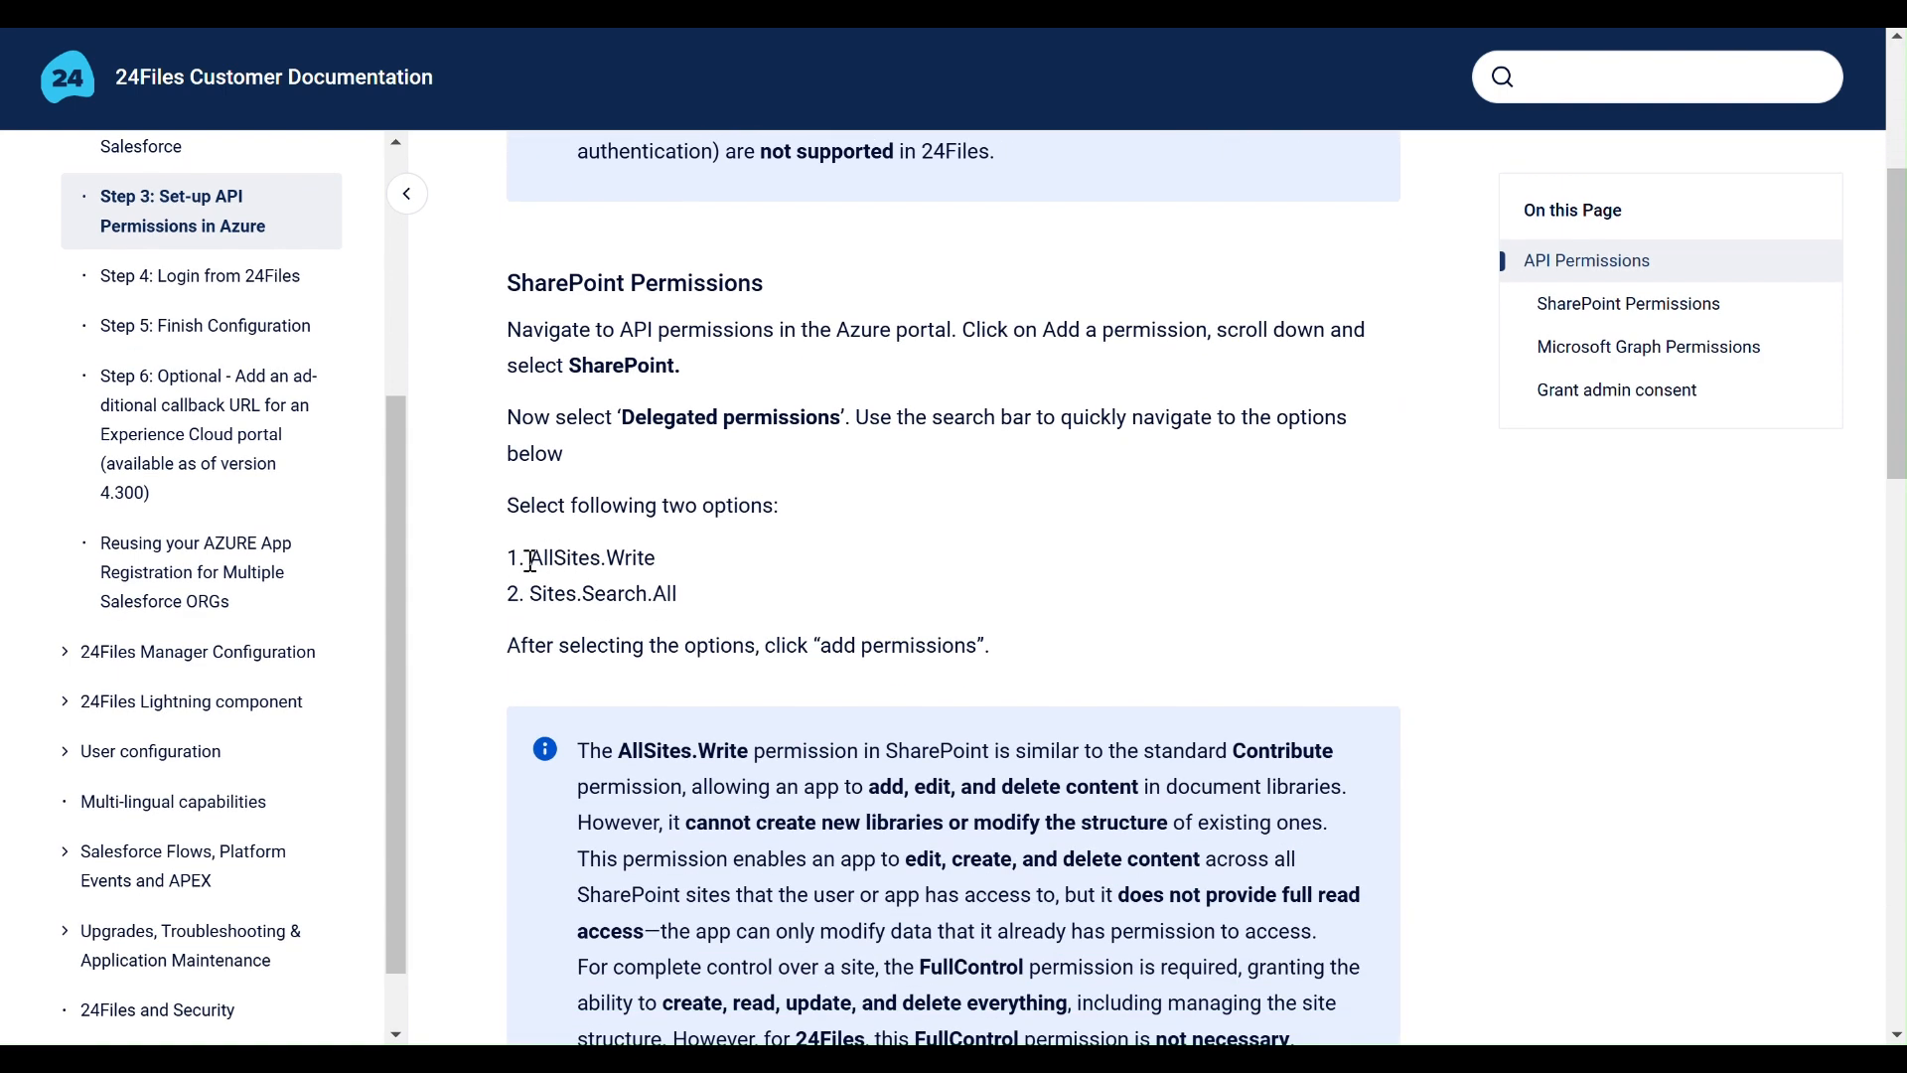
- Add the SharePoint delegated permissions AllSites.Write and Sites.Search.All to 24files-video in Azure
left_click_drag(531, 562, 719, 596)
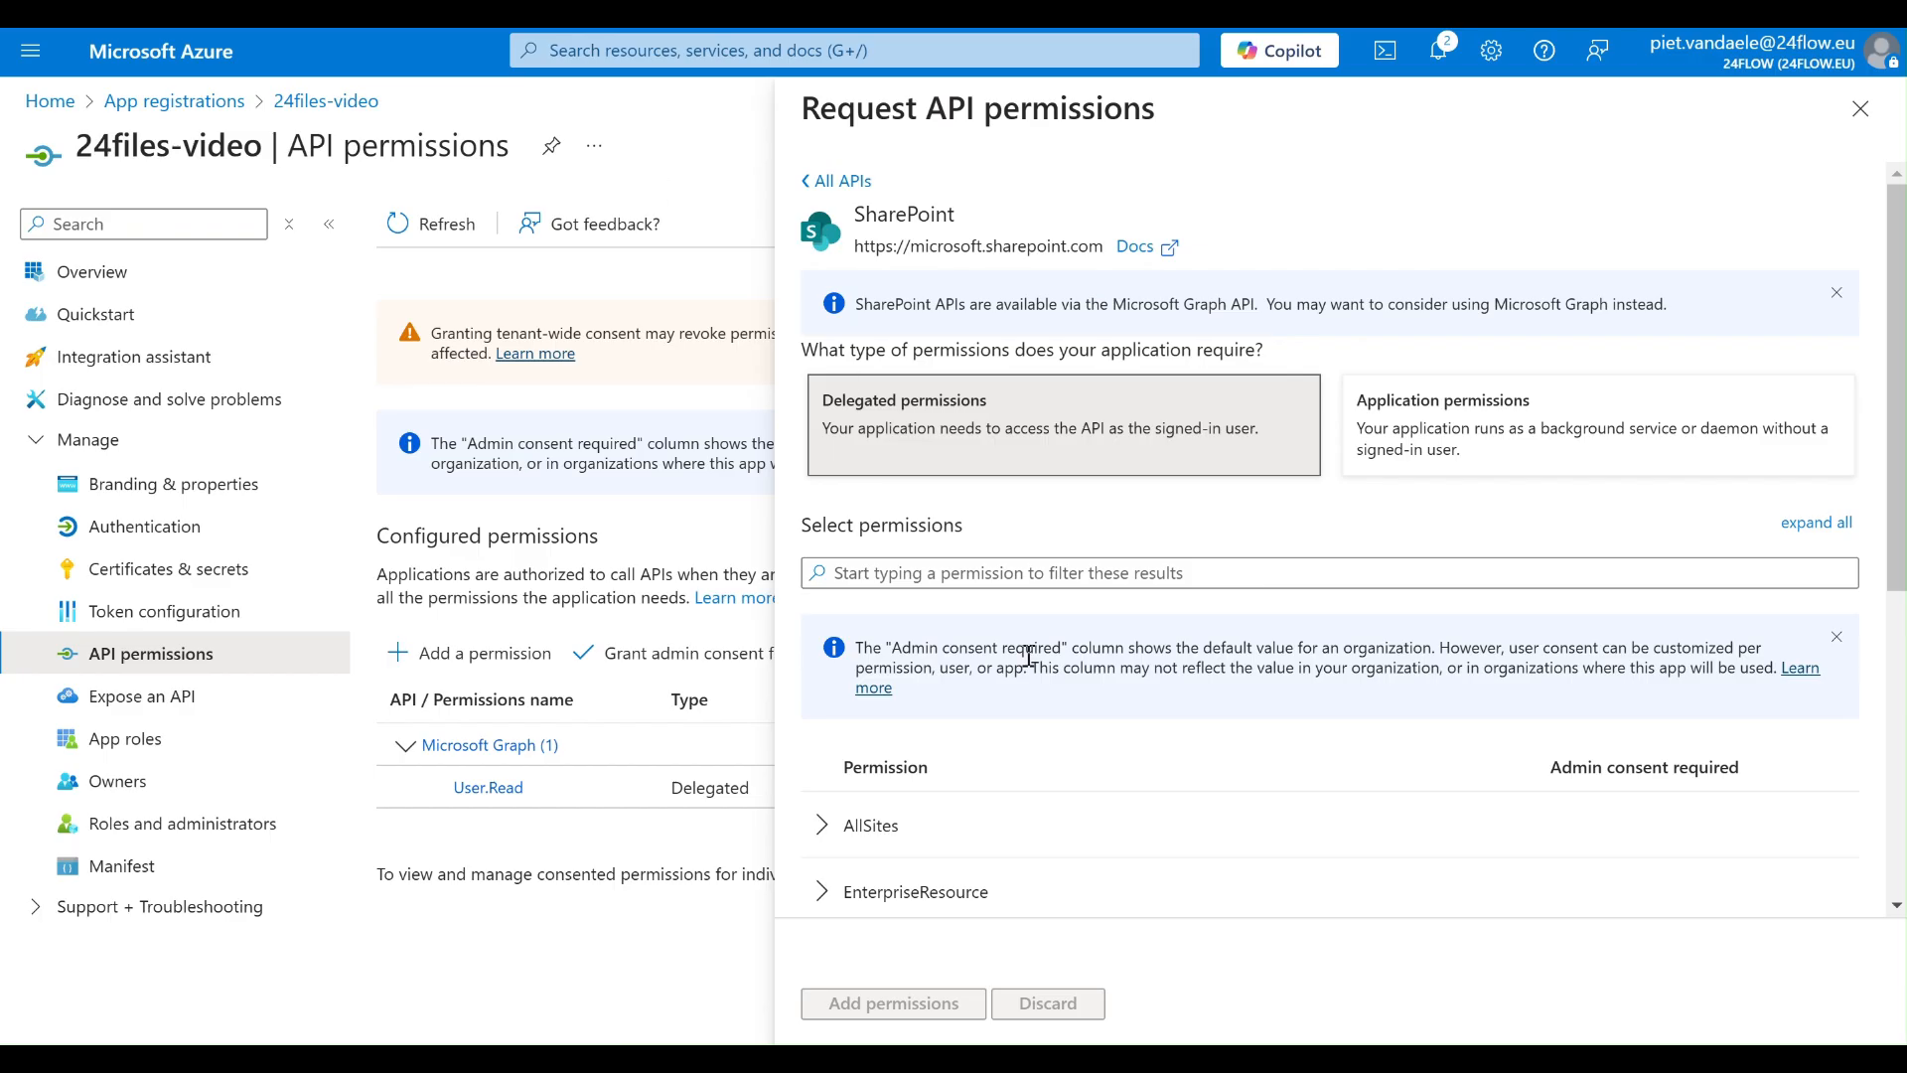
left_click(825, 835)
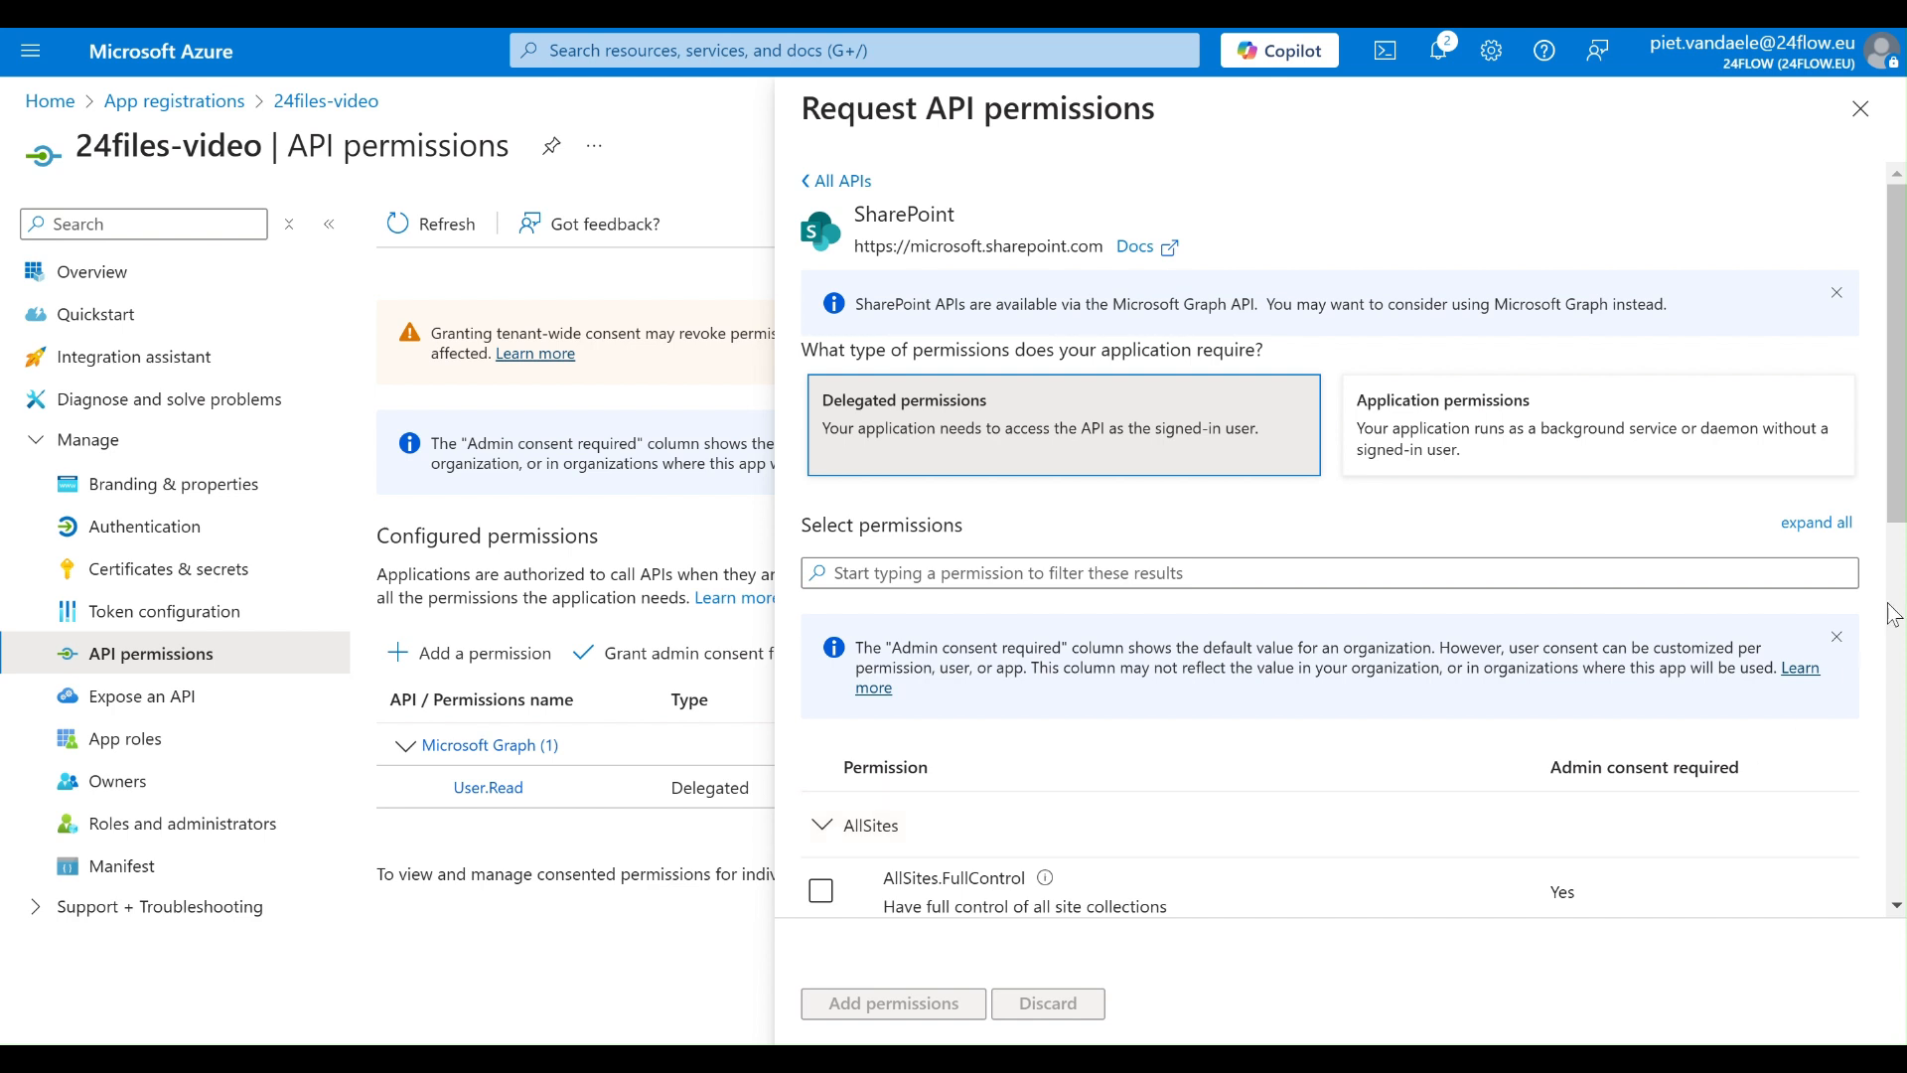
scroll(1899, 541, "down", 1)
scroll(1899, 541, "down", 4)
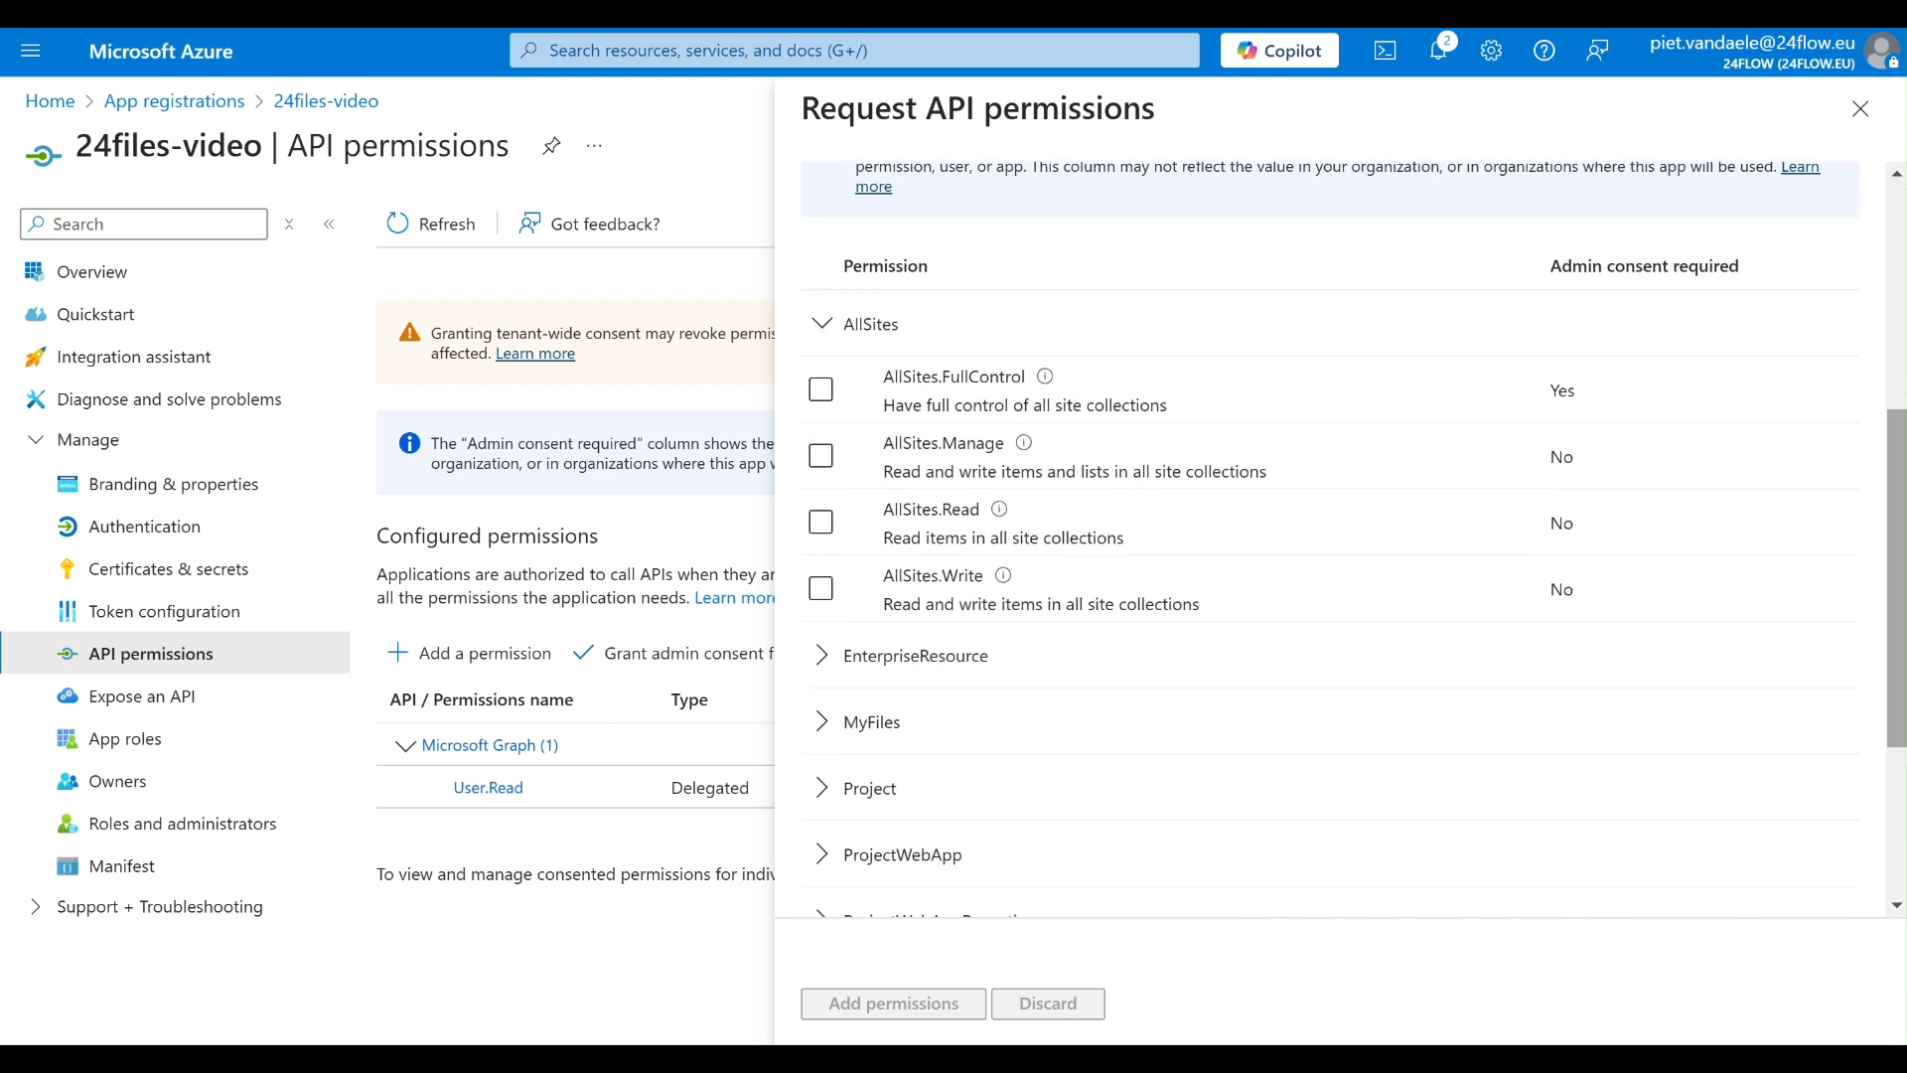
left_click(821, 589)
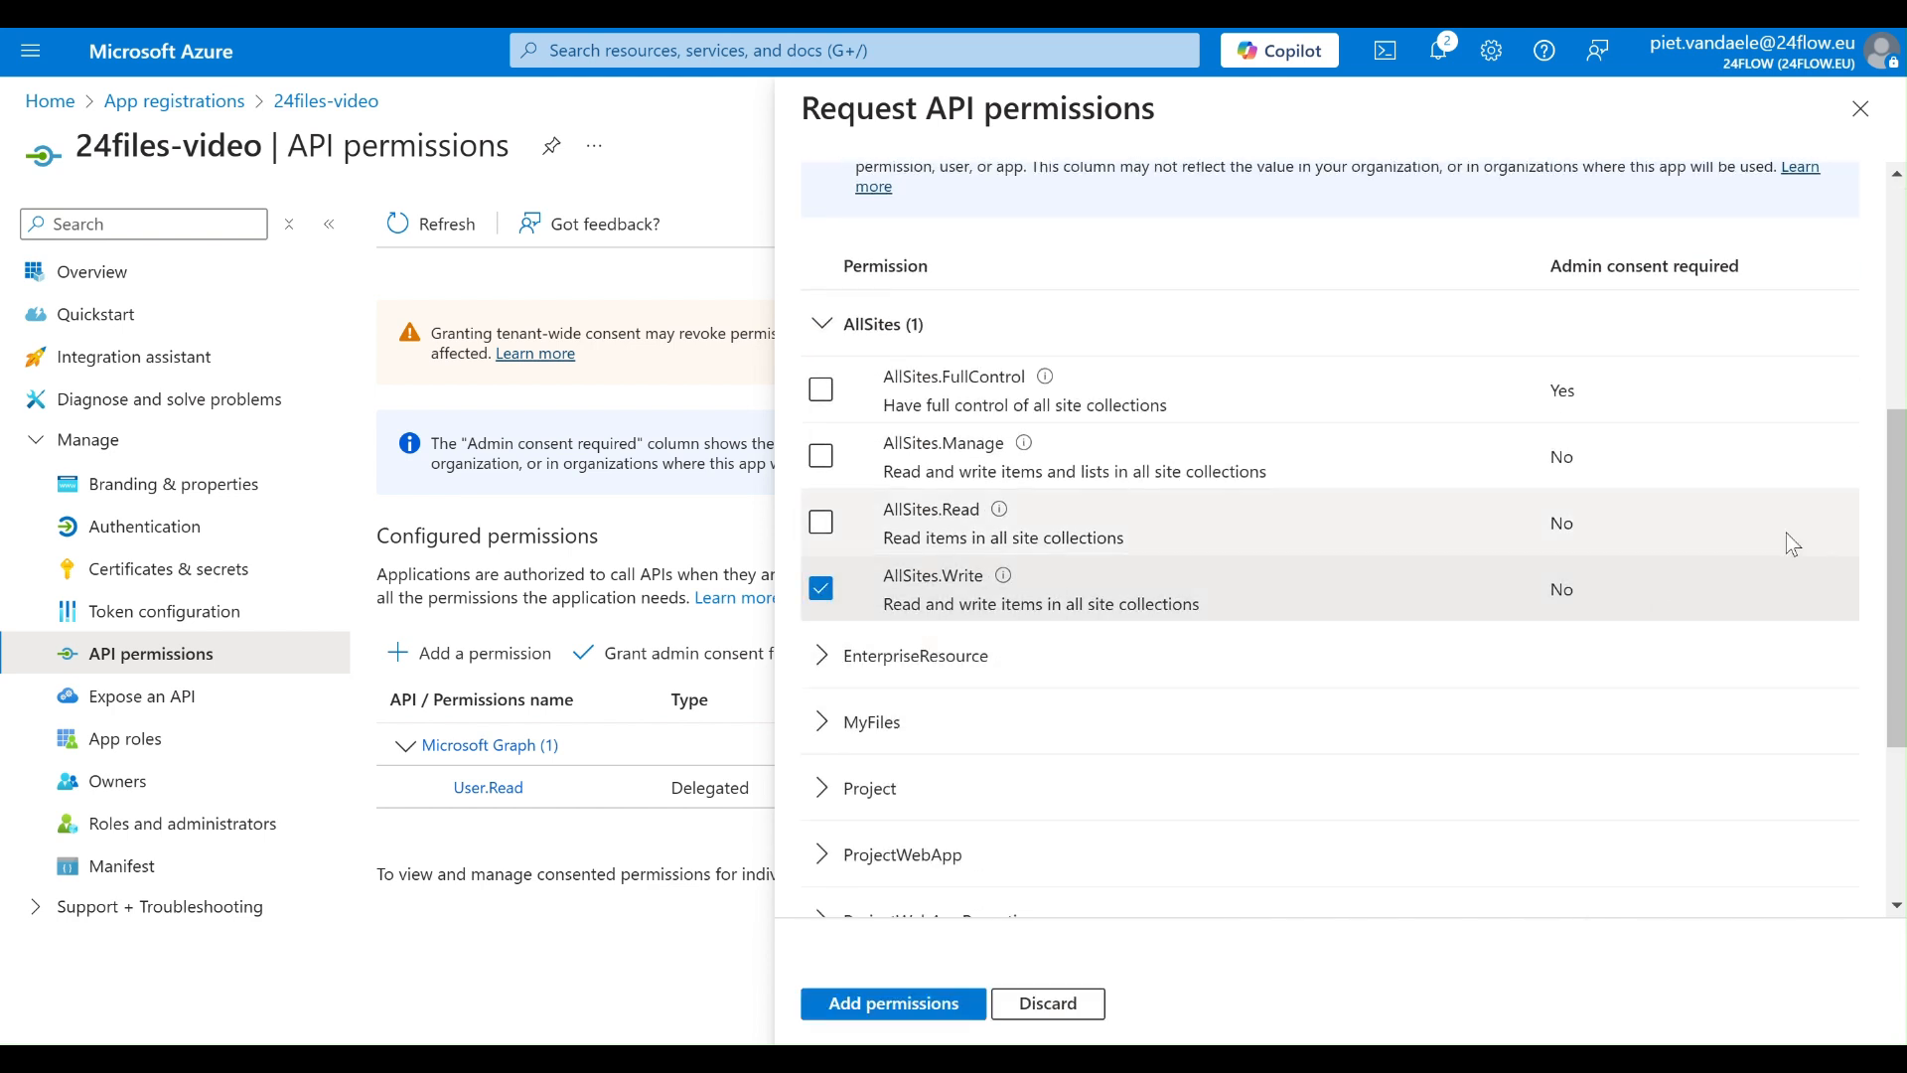
scroll(1897, 566, "down", 3)
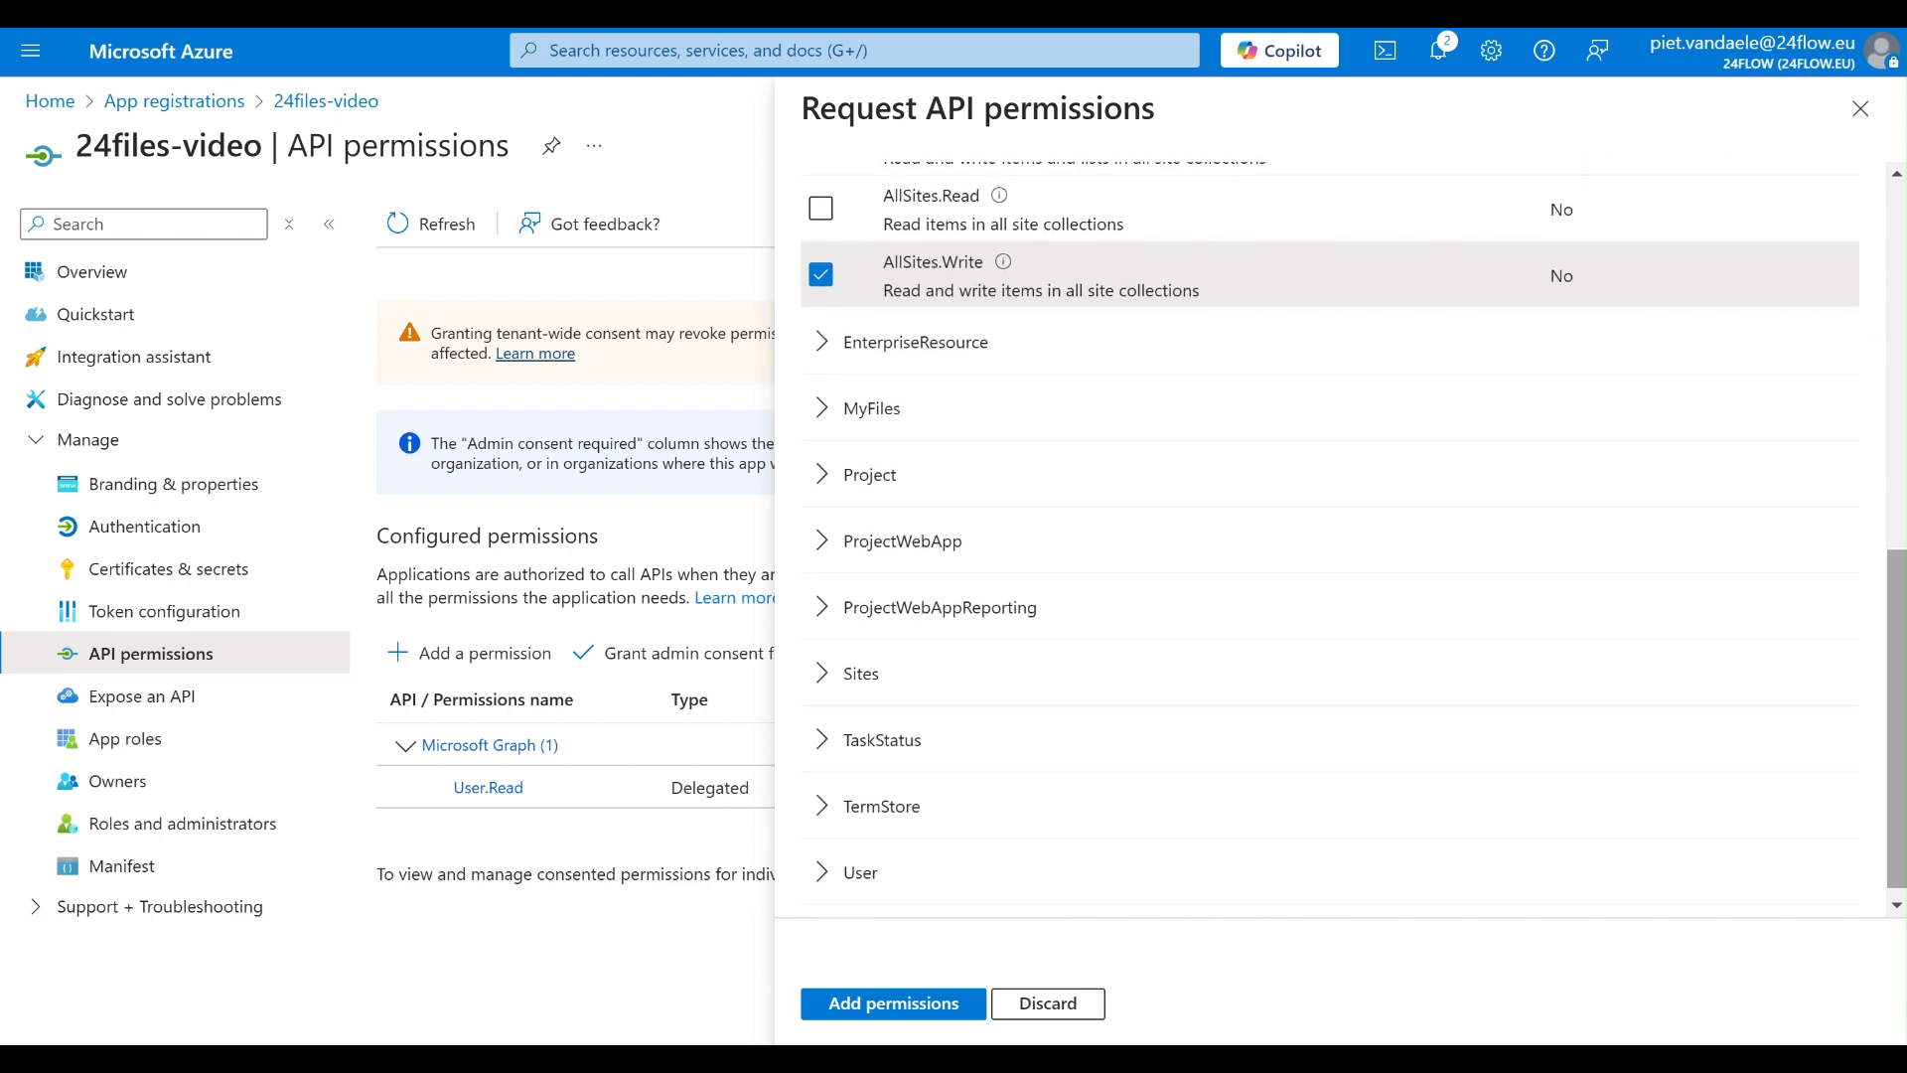
left_click(807, 685)
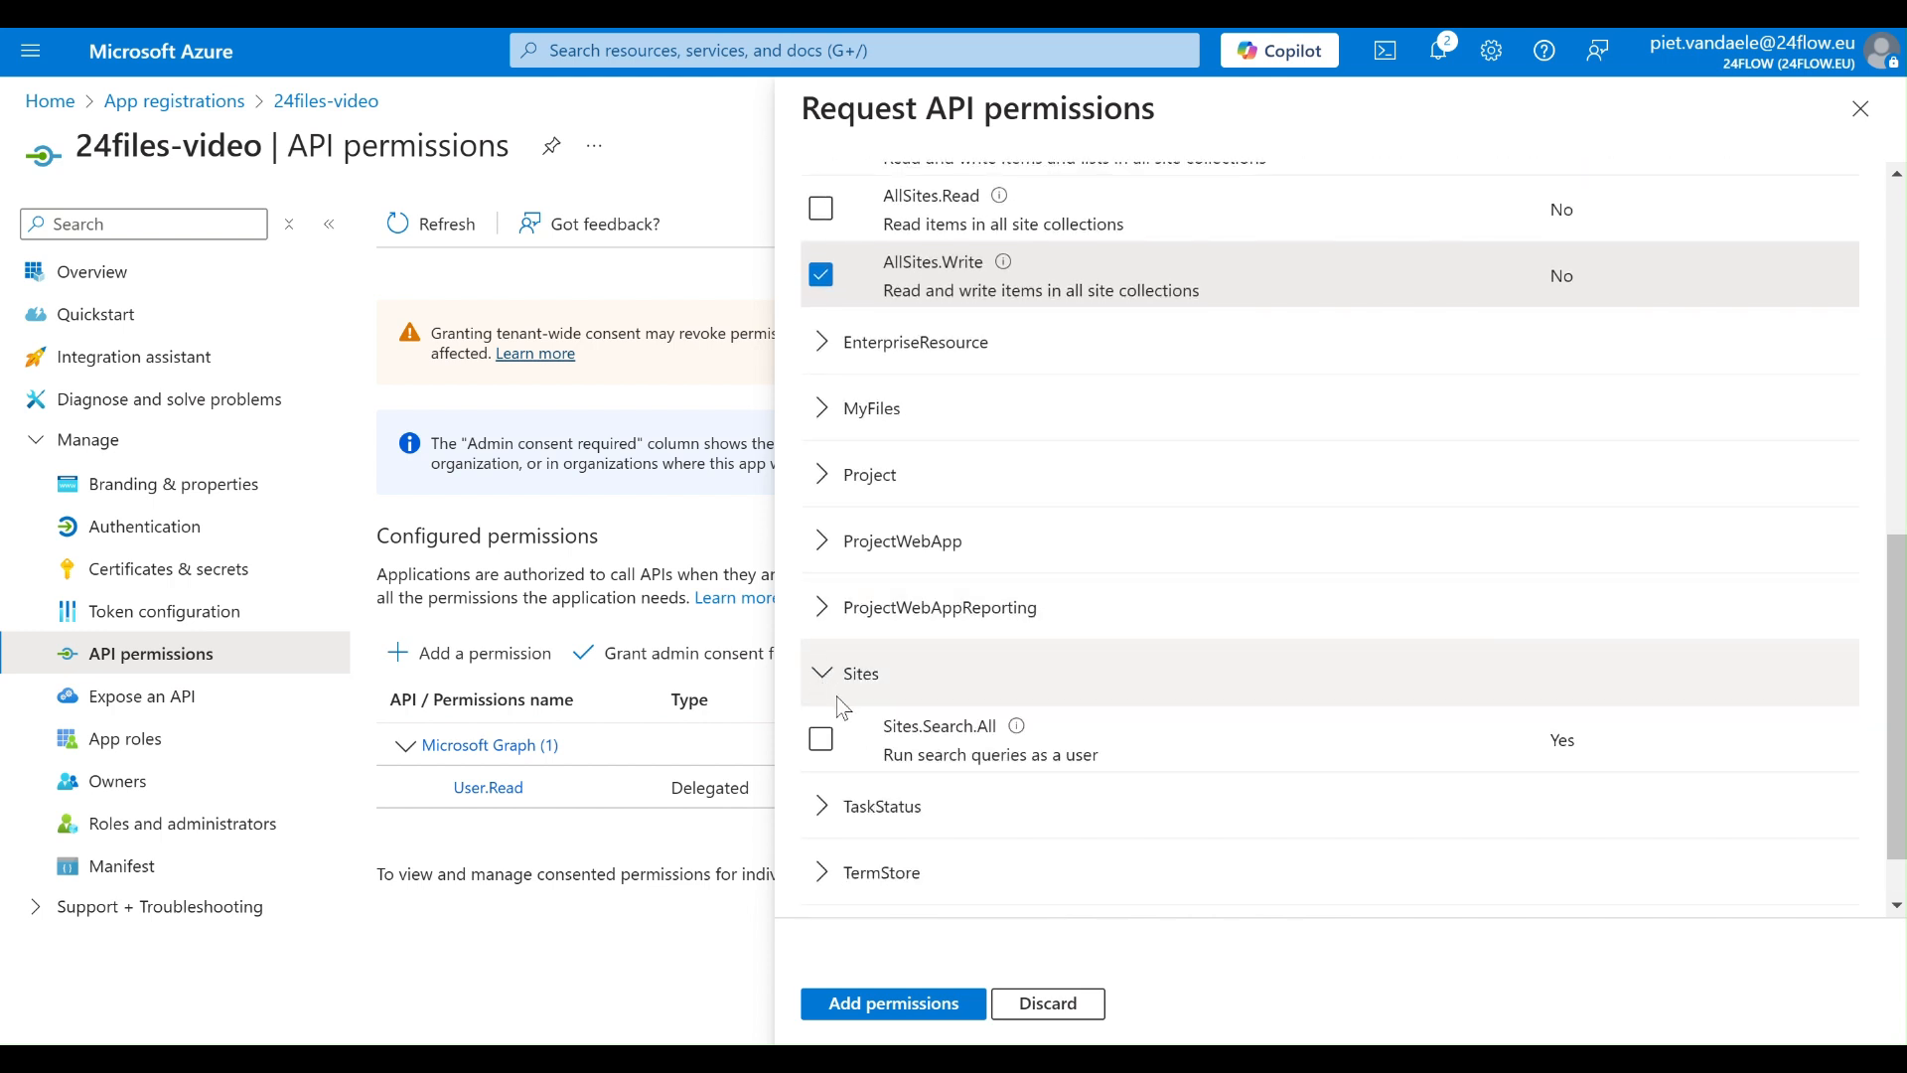
left_click(821, 739)
left_click(894, 1003)
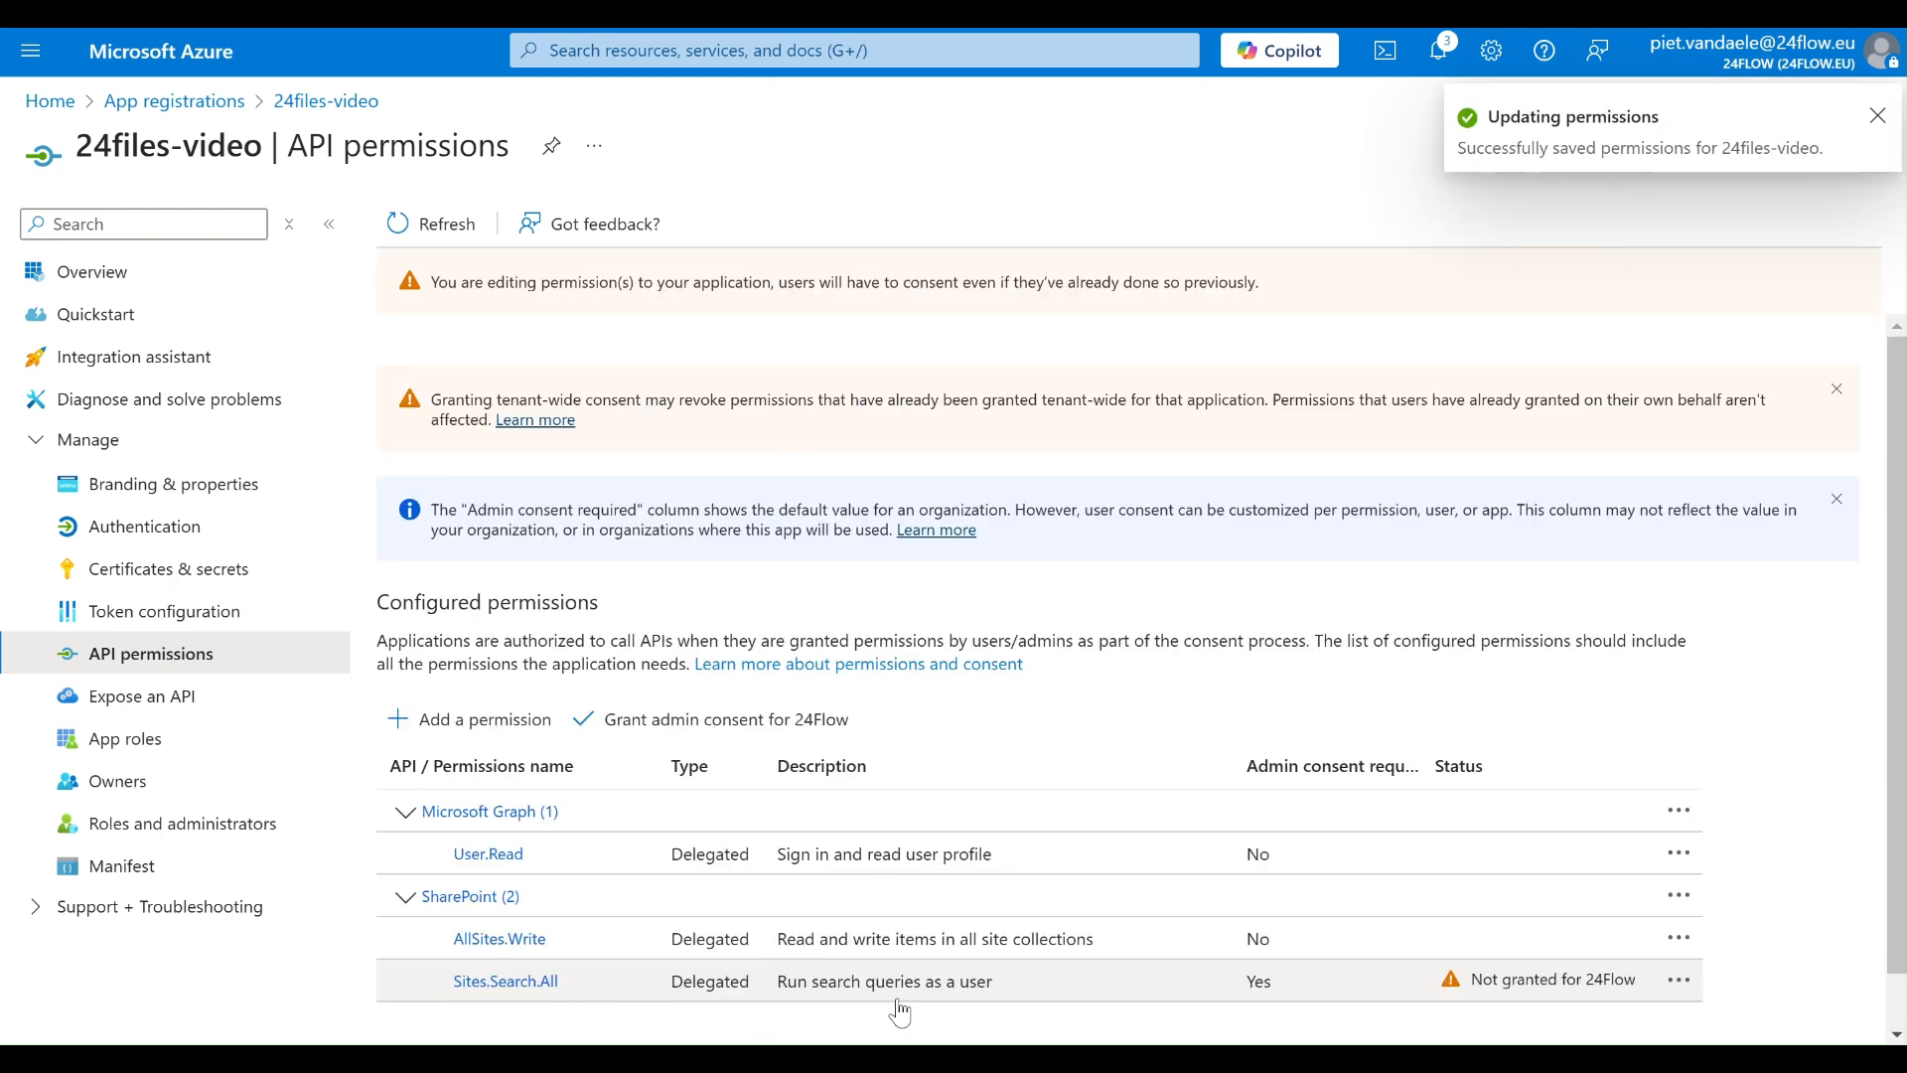
- Begin adding another API permission for 24files-video, choosing Microsoft Graph with delegated permissions
left_click(499, 728)
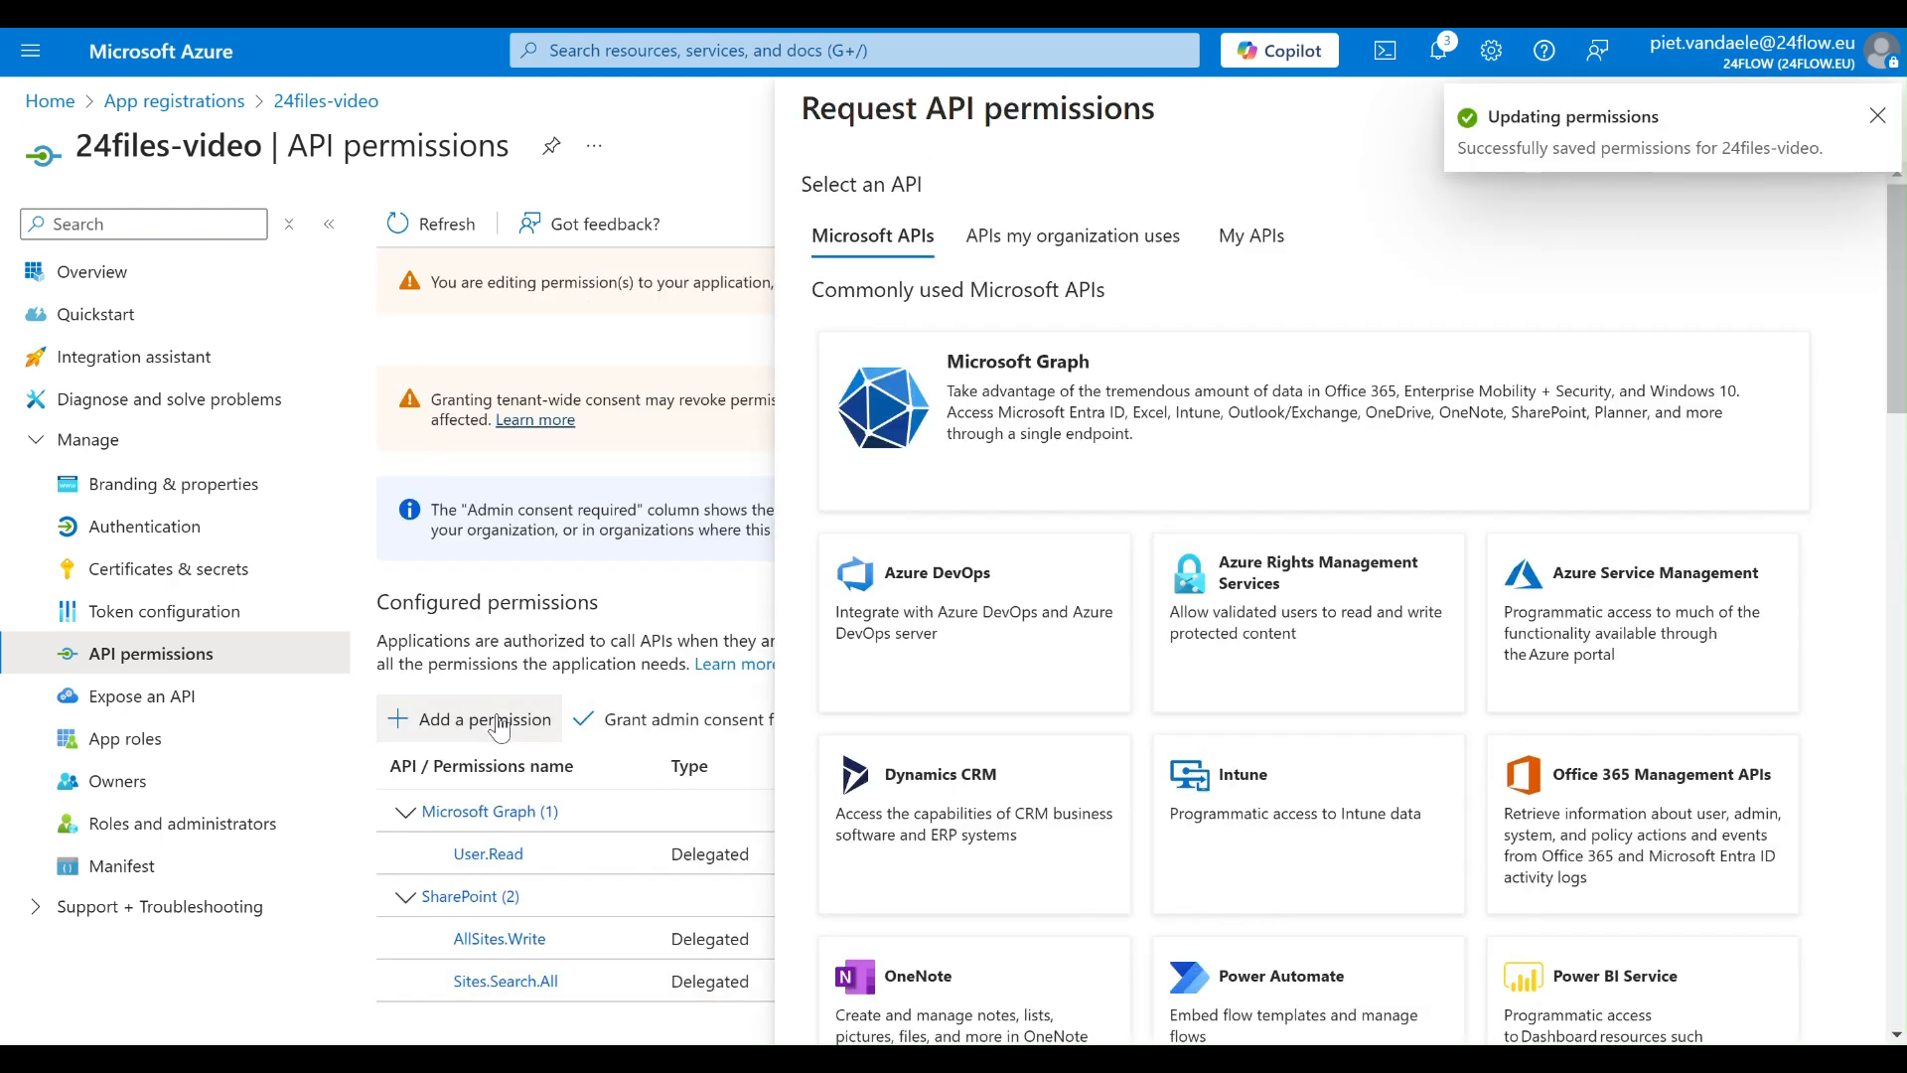
left_click(1081, 377)
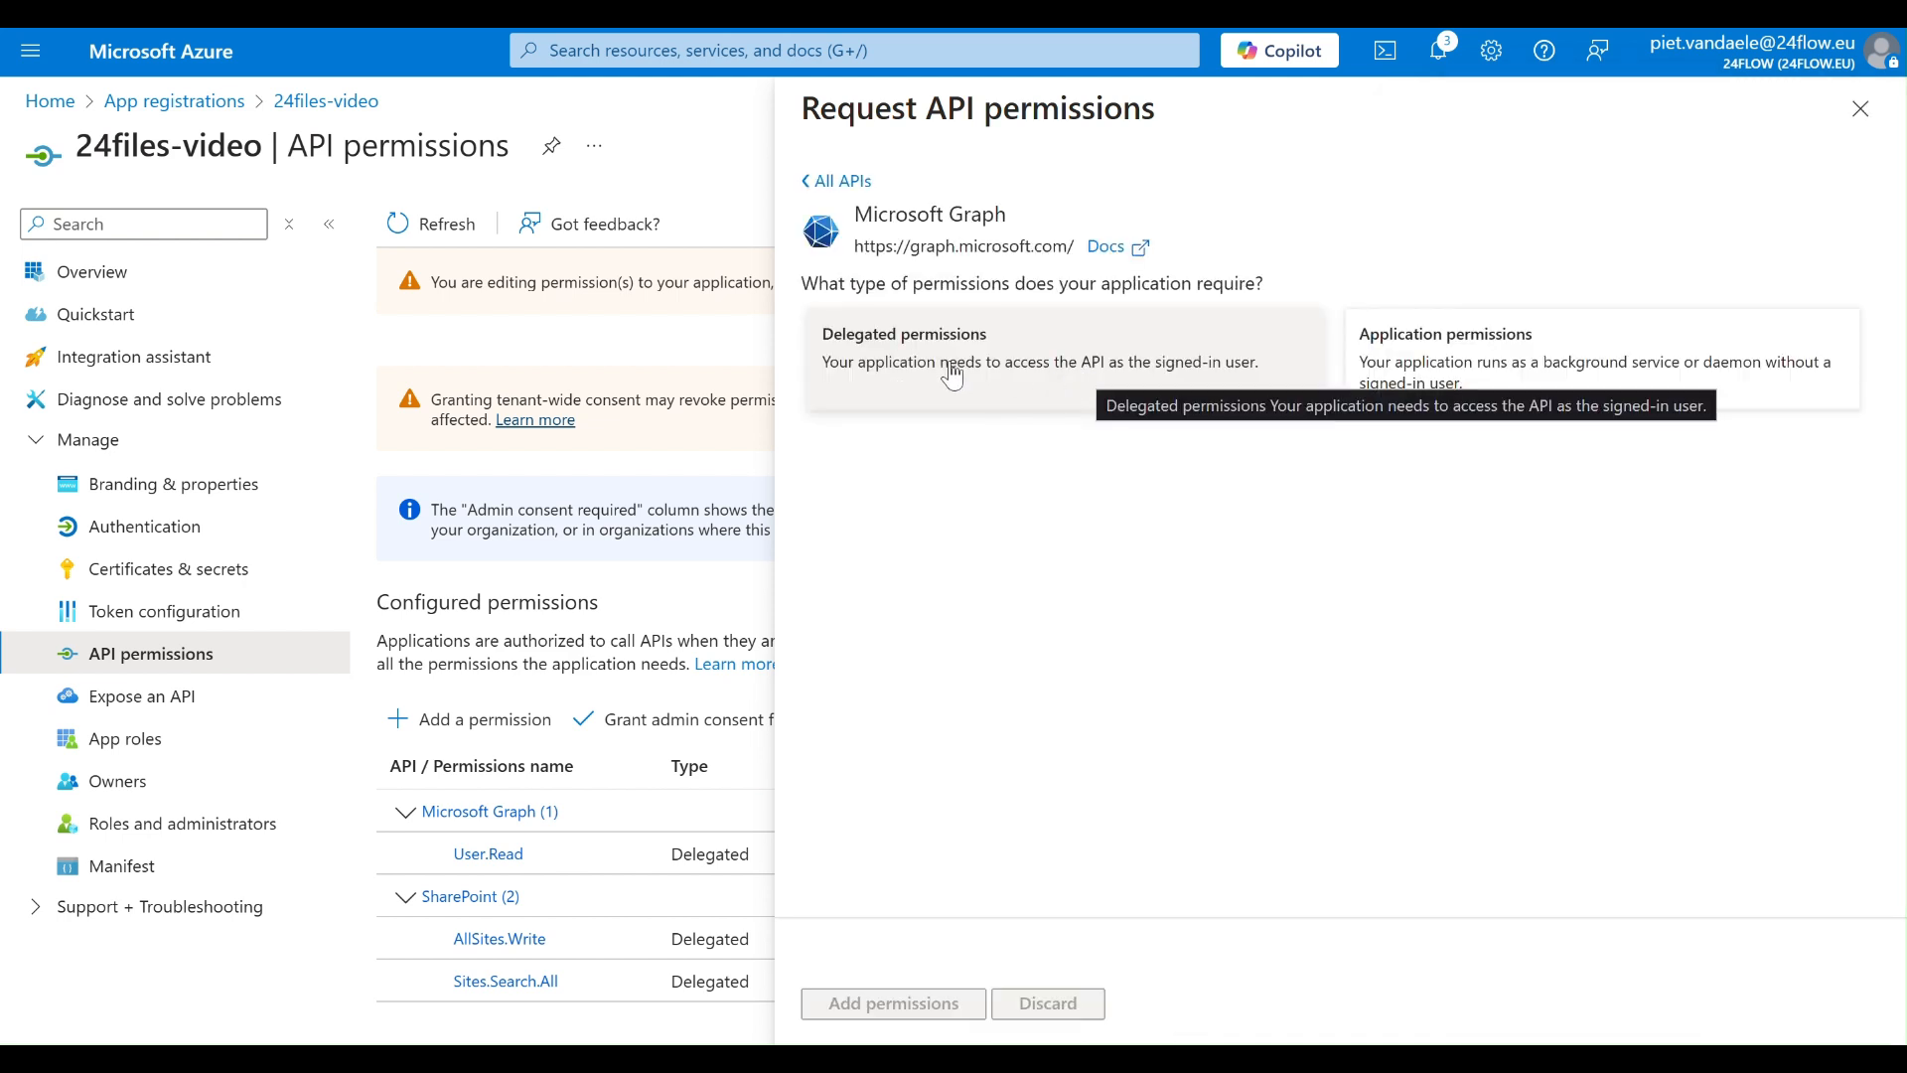
left_click(914, 374)
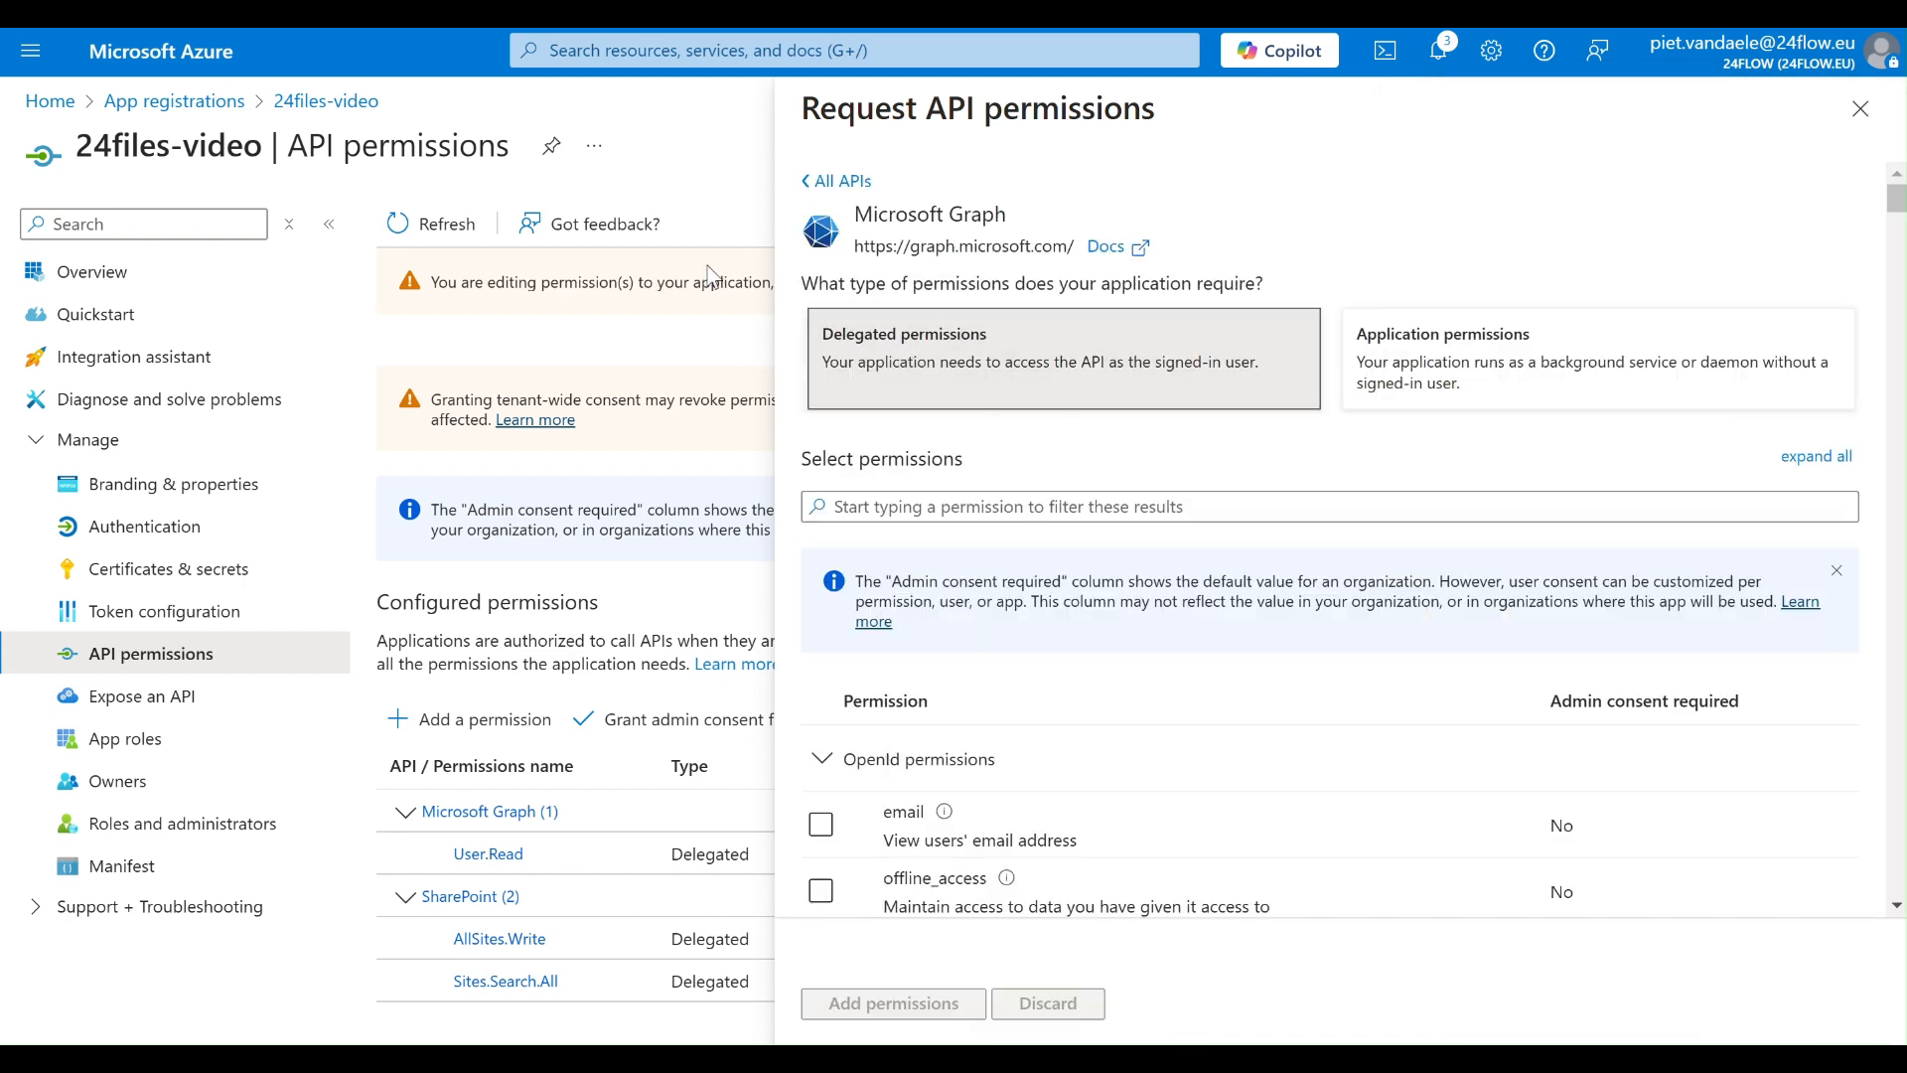
- Look up the required Microsoft Graph permissions under Step 3 in the 24Files Customer Documentation
key("ctrl+Tab")
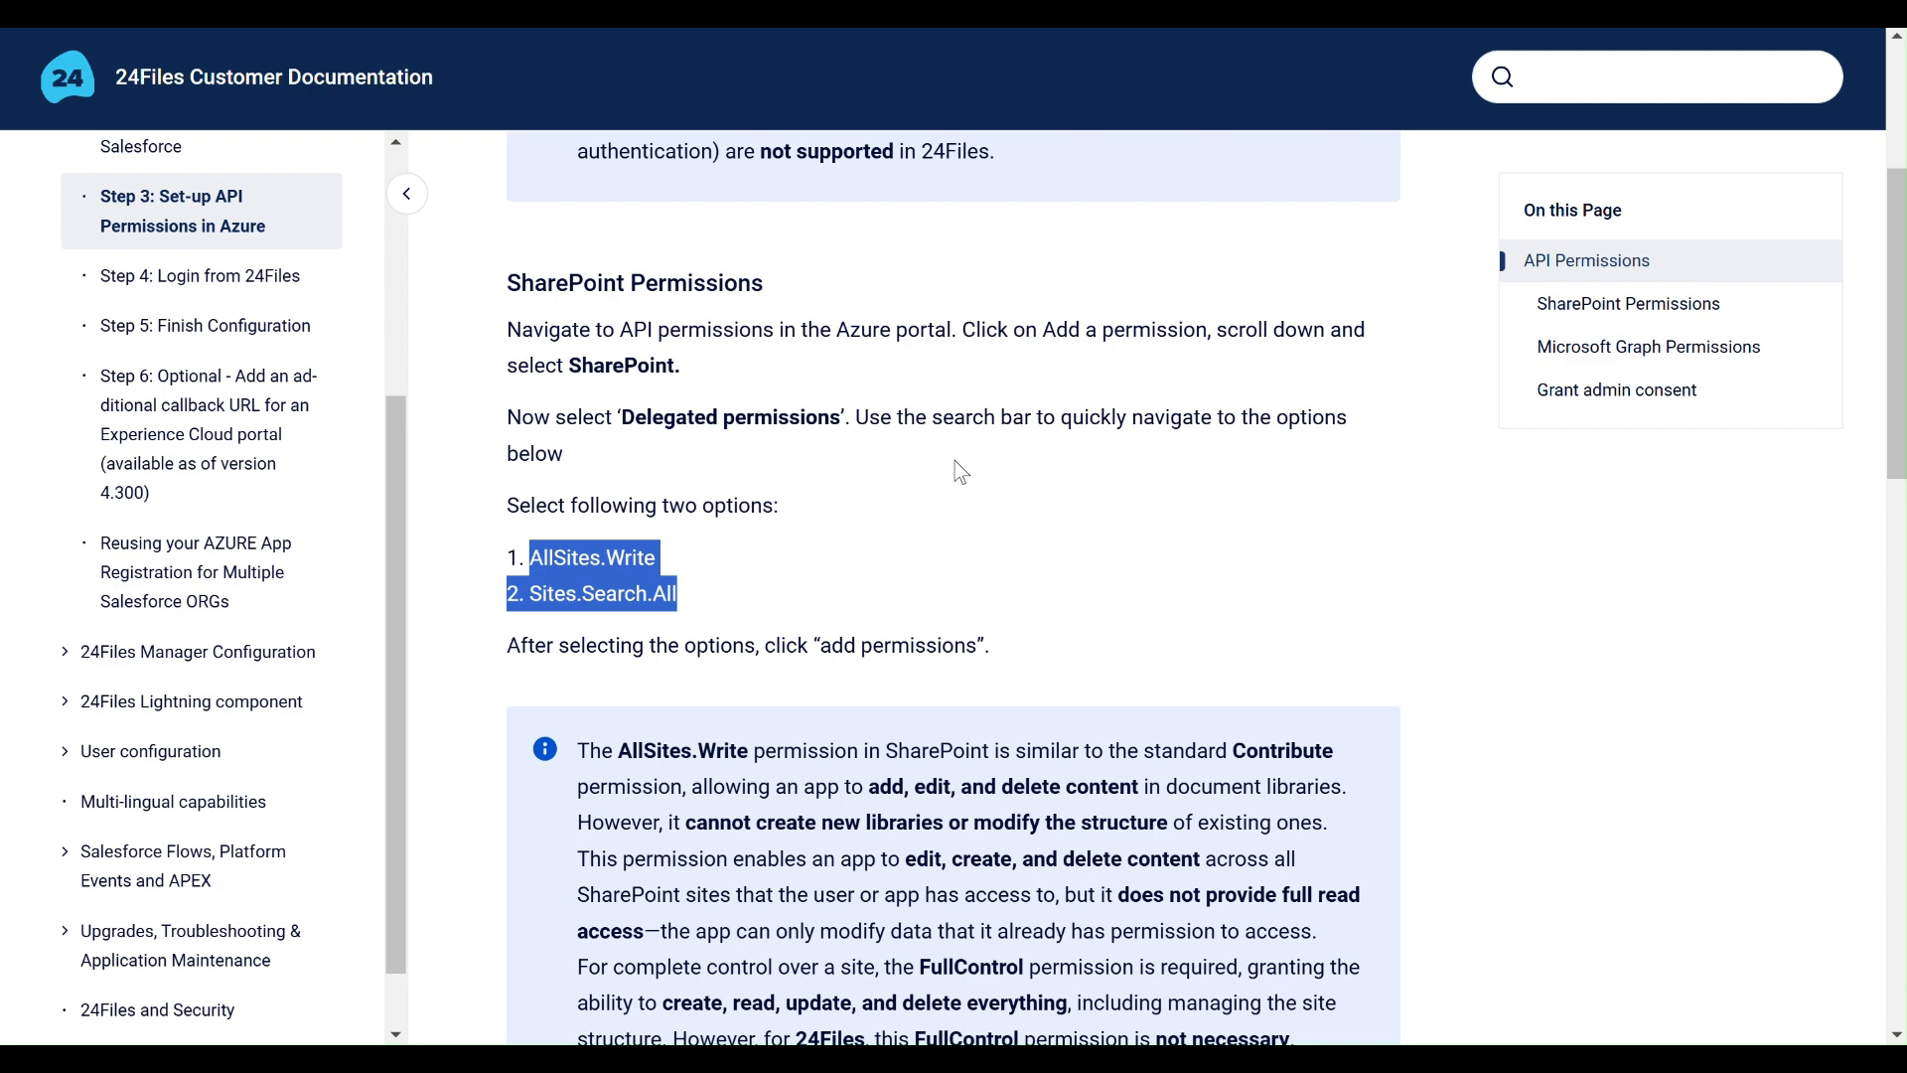
scroll(961, 471, "down", 10)
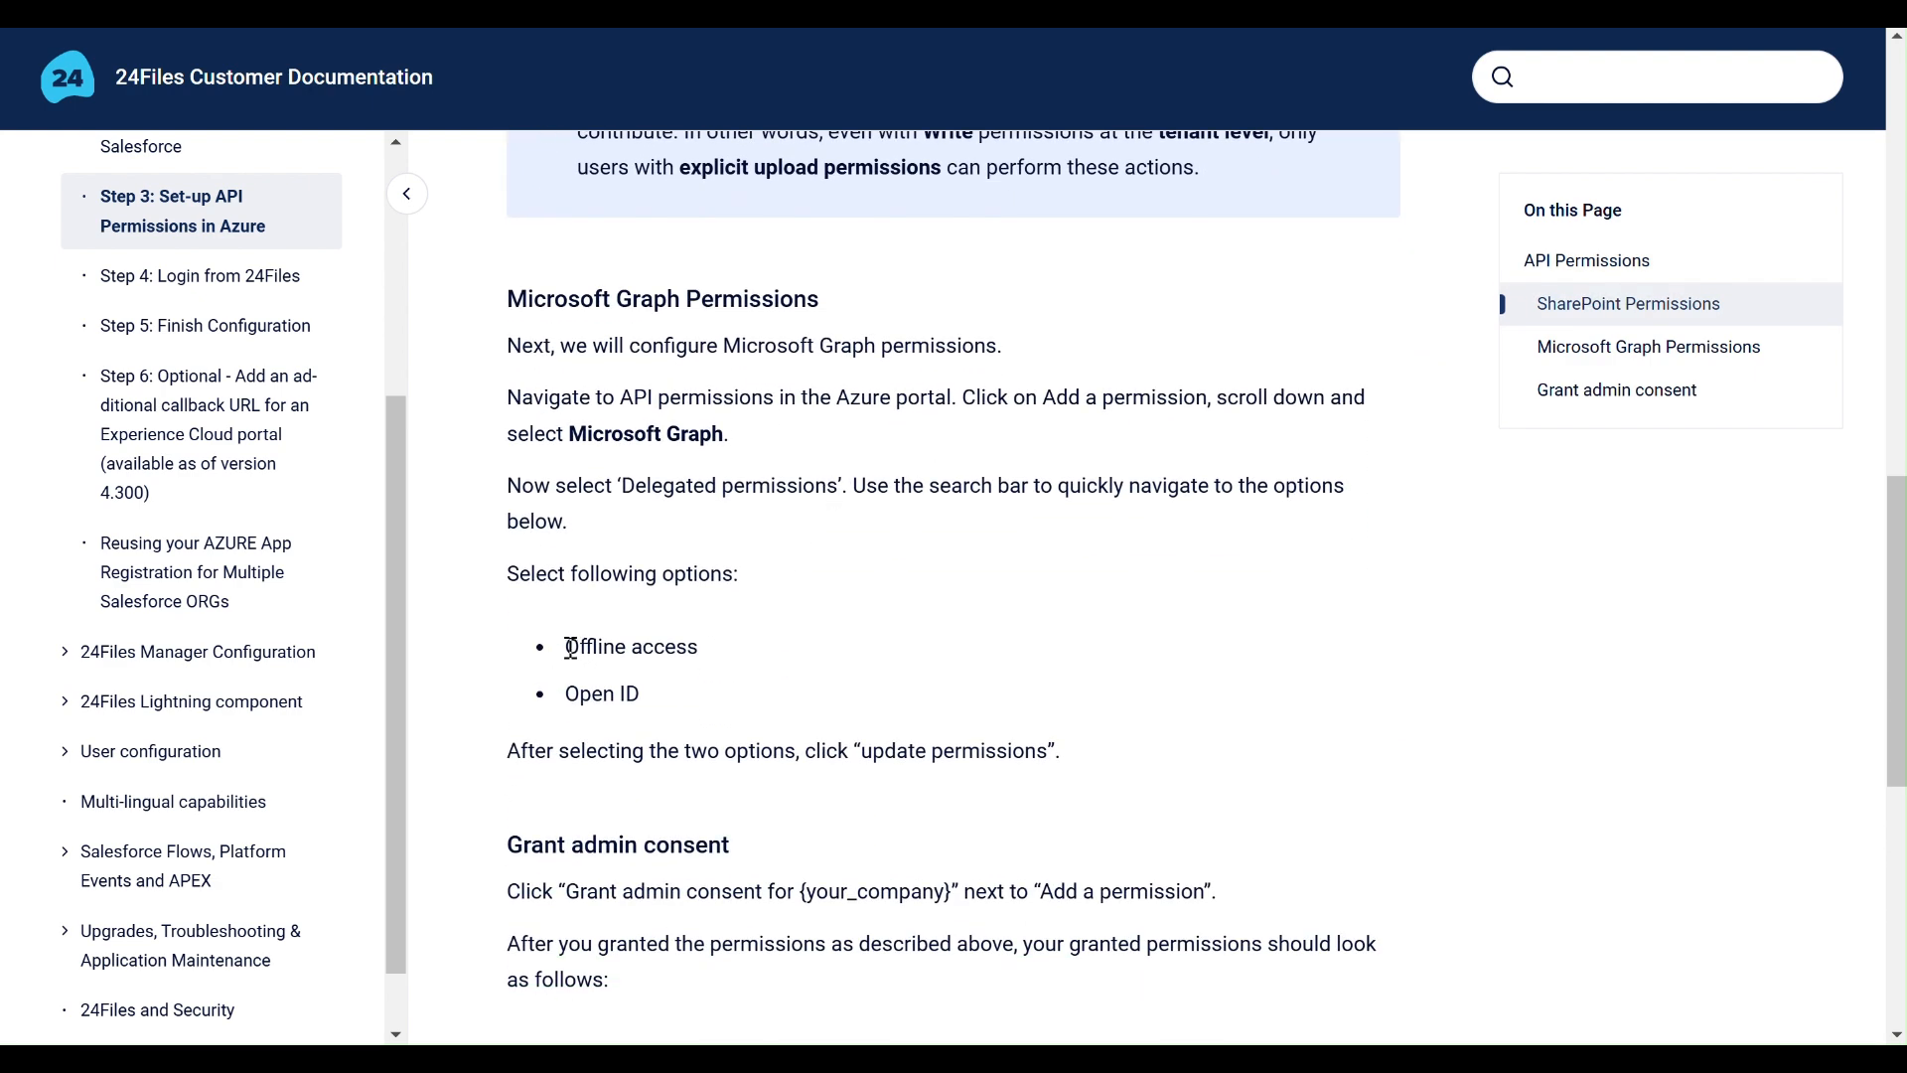
left_click_drag(563, 642, 685, 713)
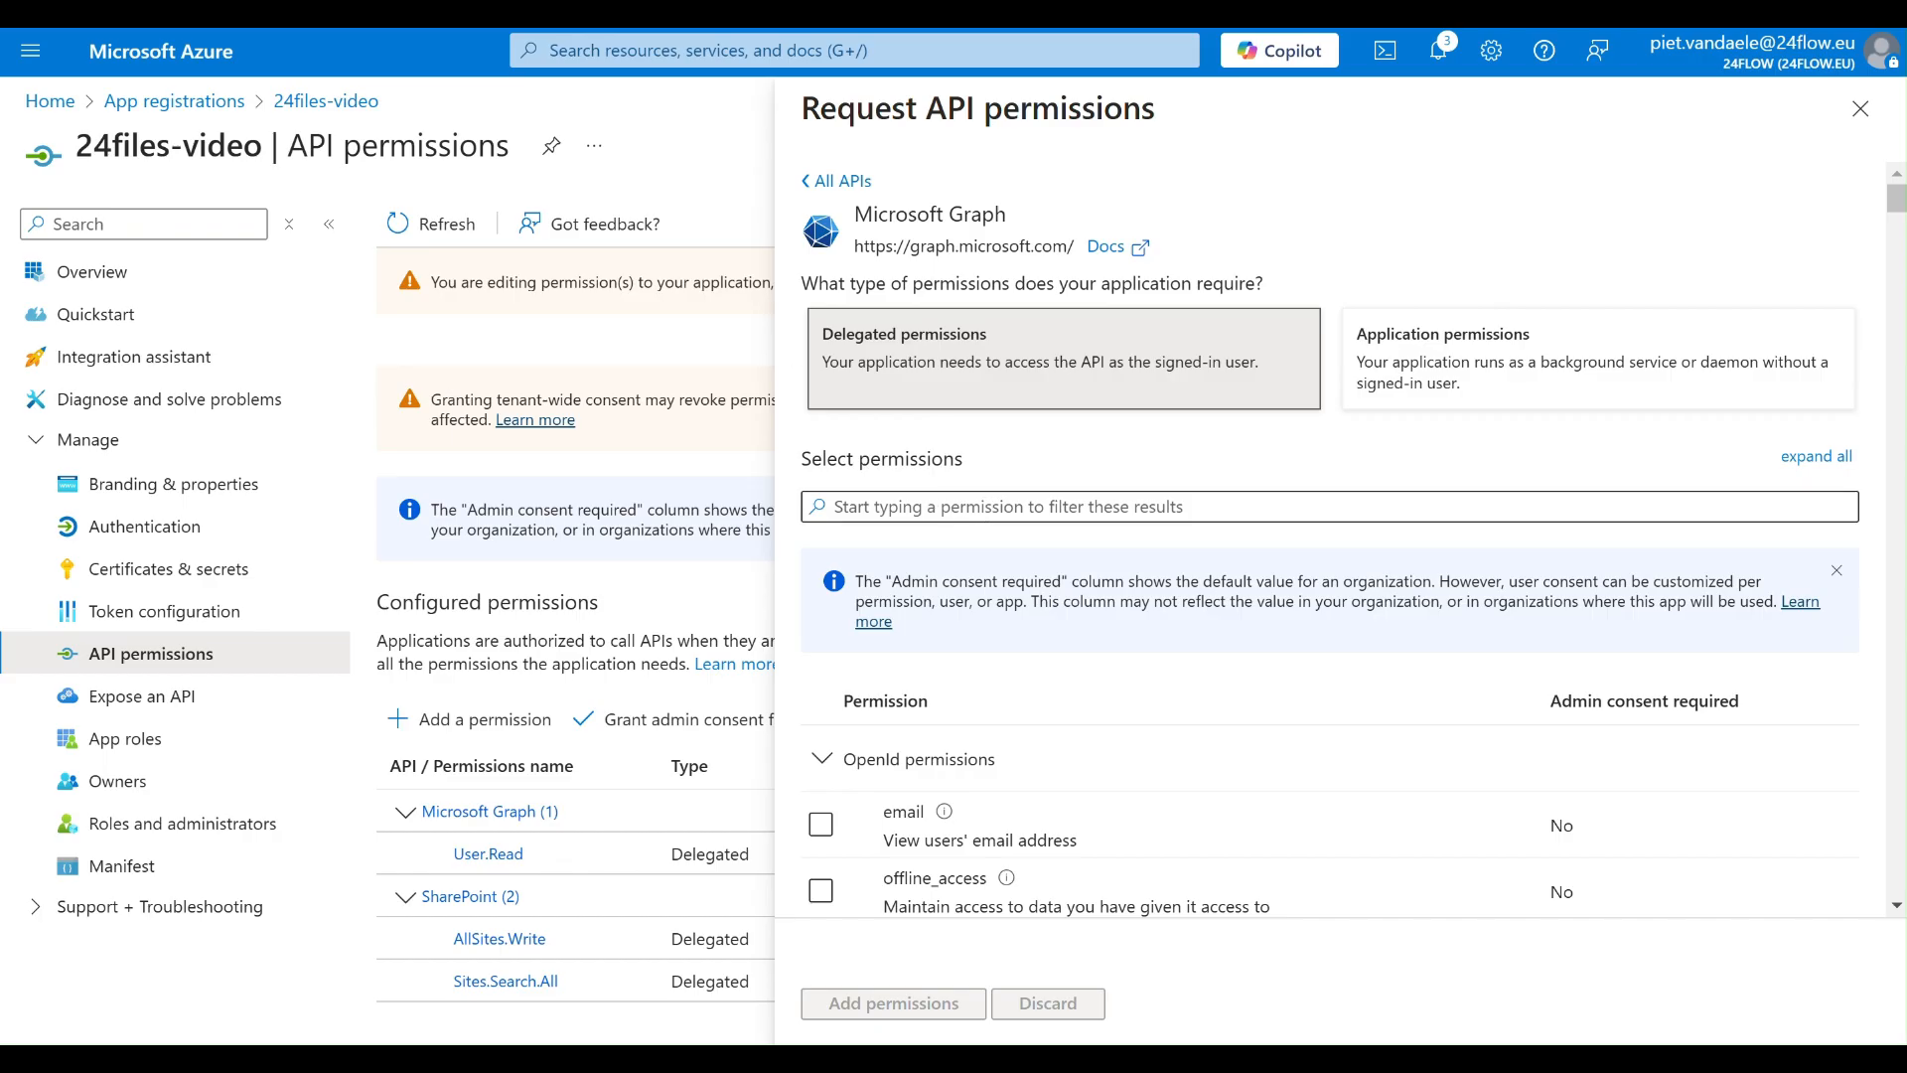
- Add the Microsoft Graph delegated permissions offline_access and openid to 24files-video in Azure
scroll(1331, 537, "down", 5)
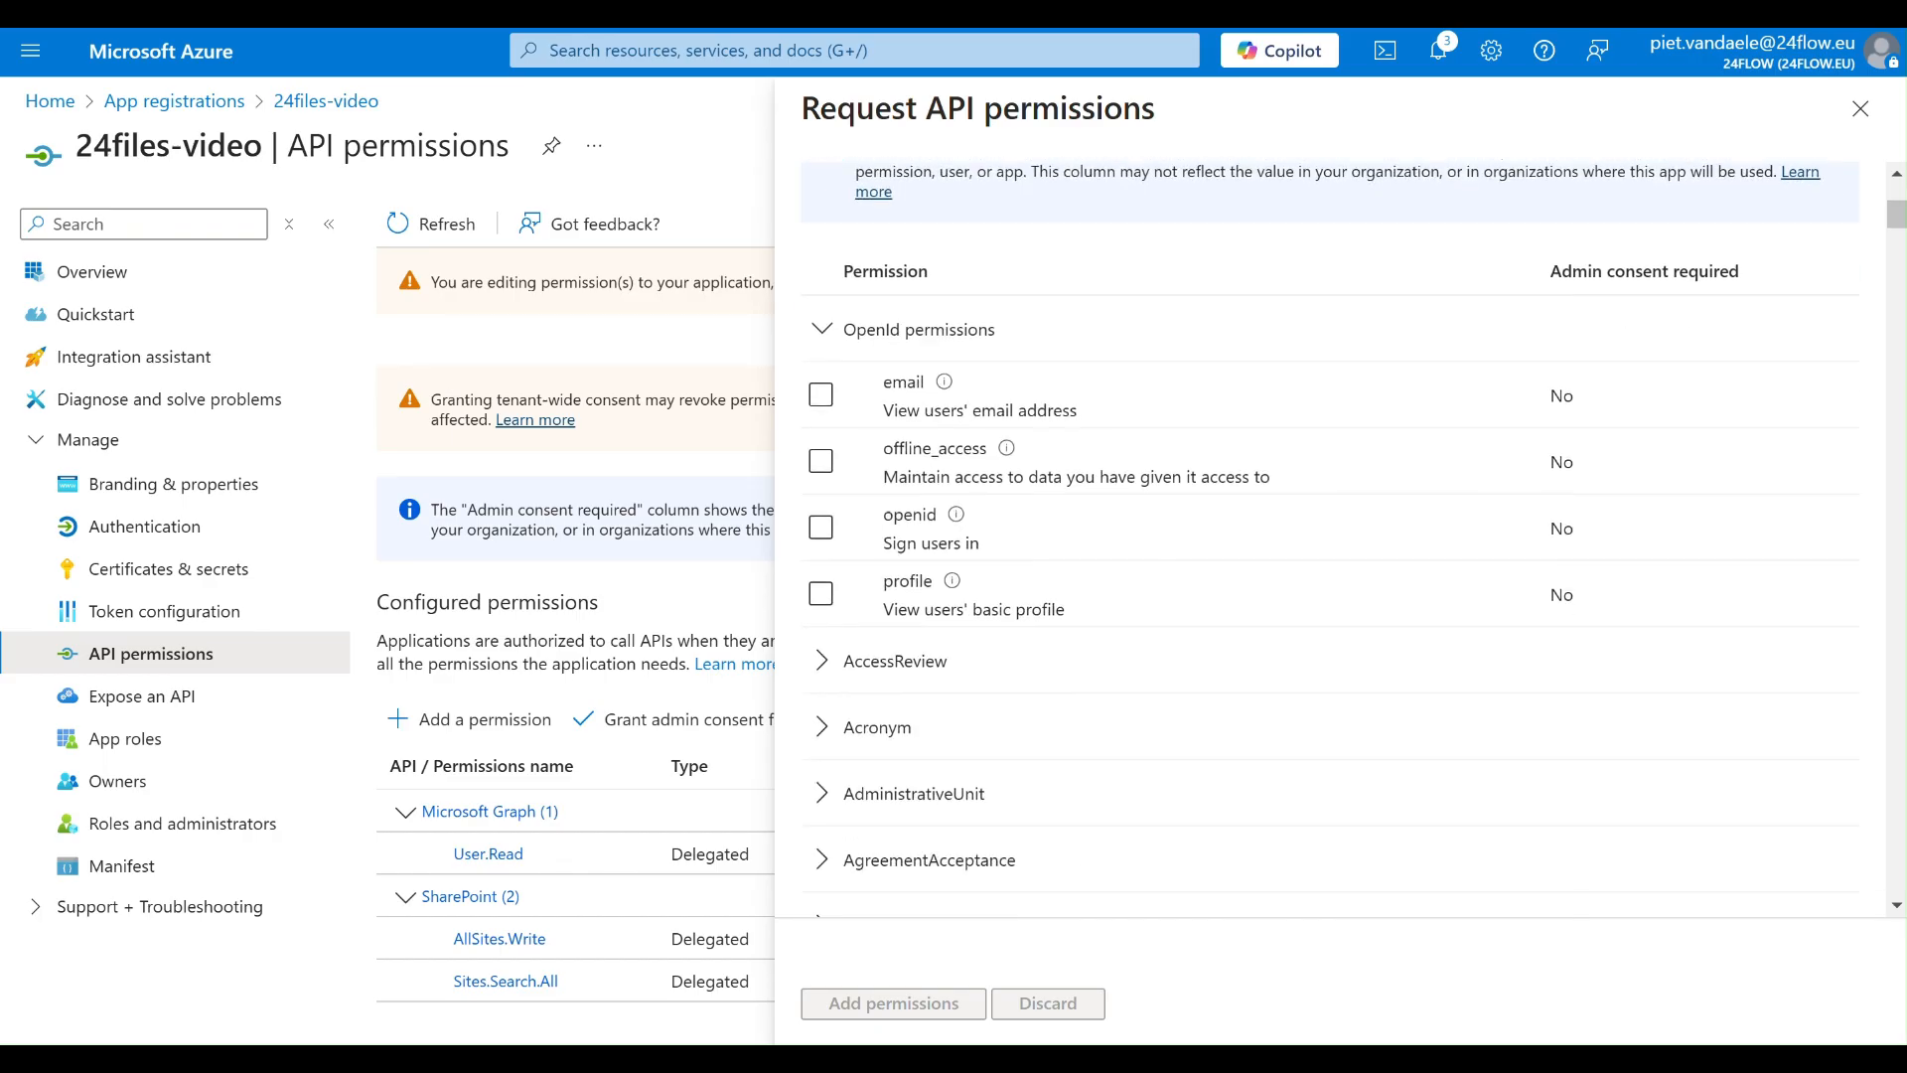
left_click(824, 449)
left_click(822, 517)
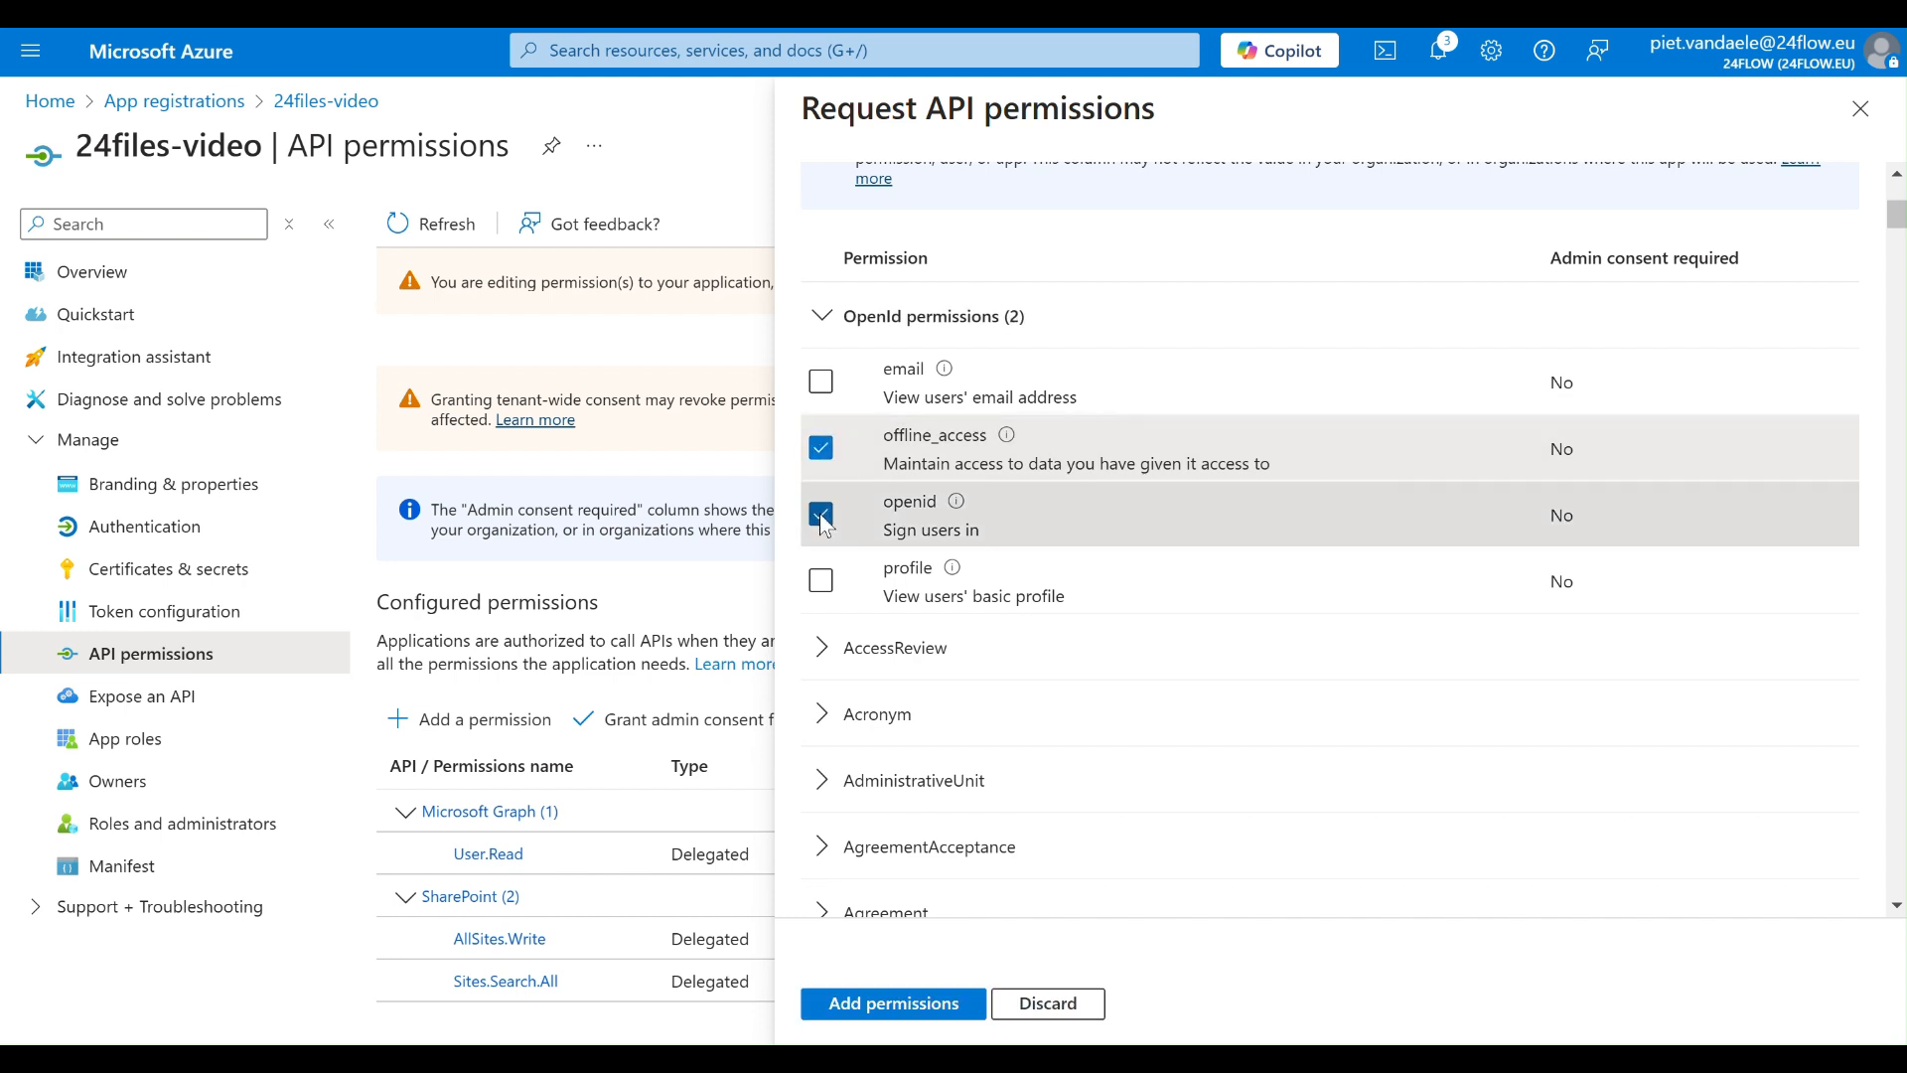
left_click(894, 1003)
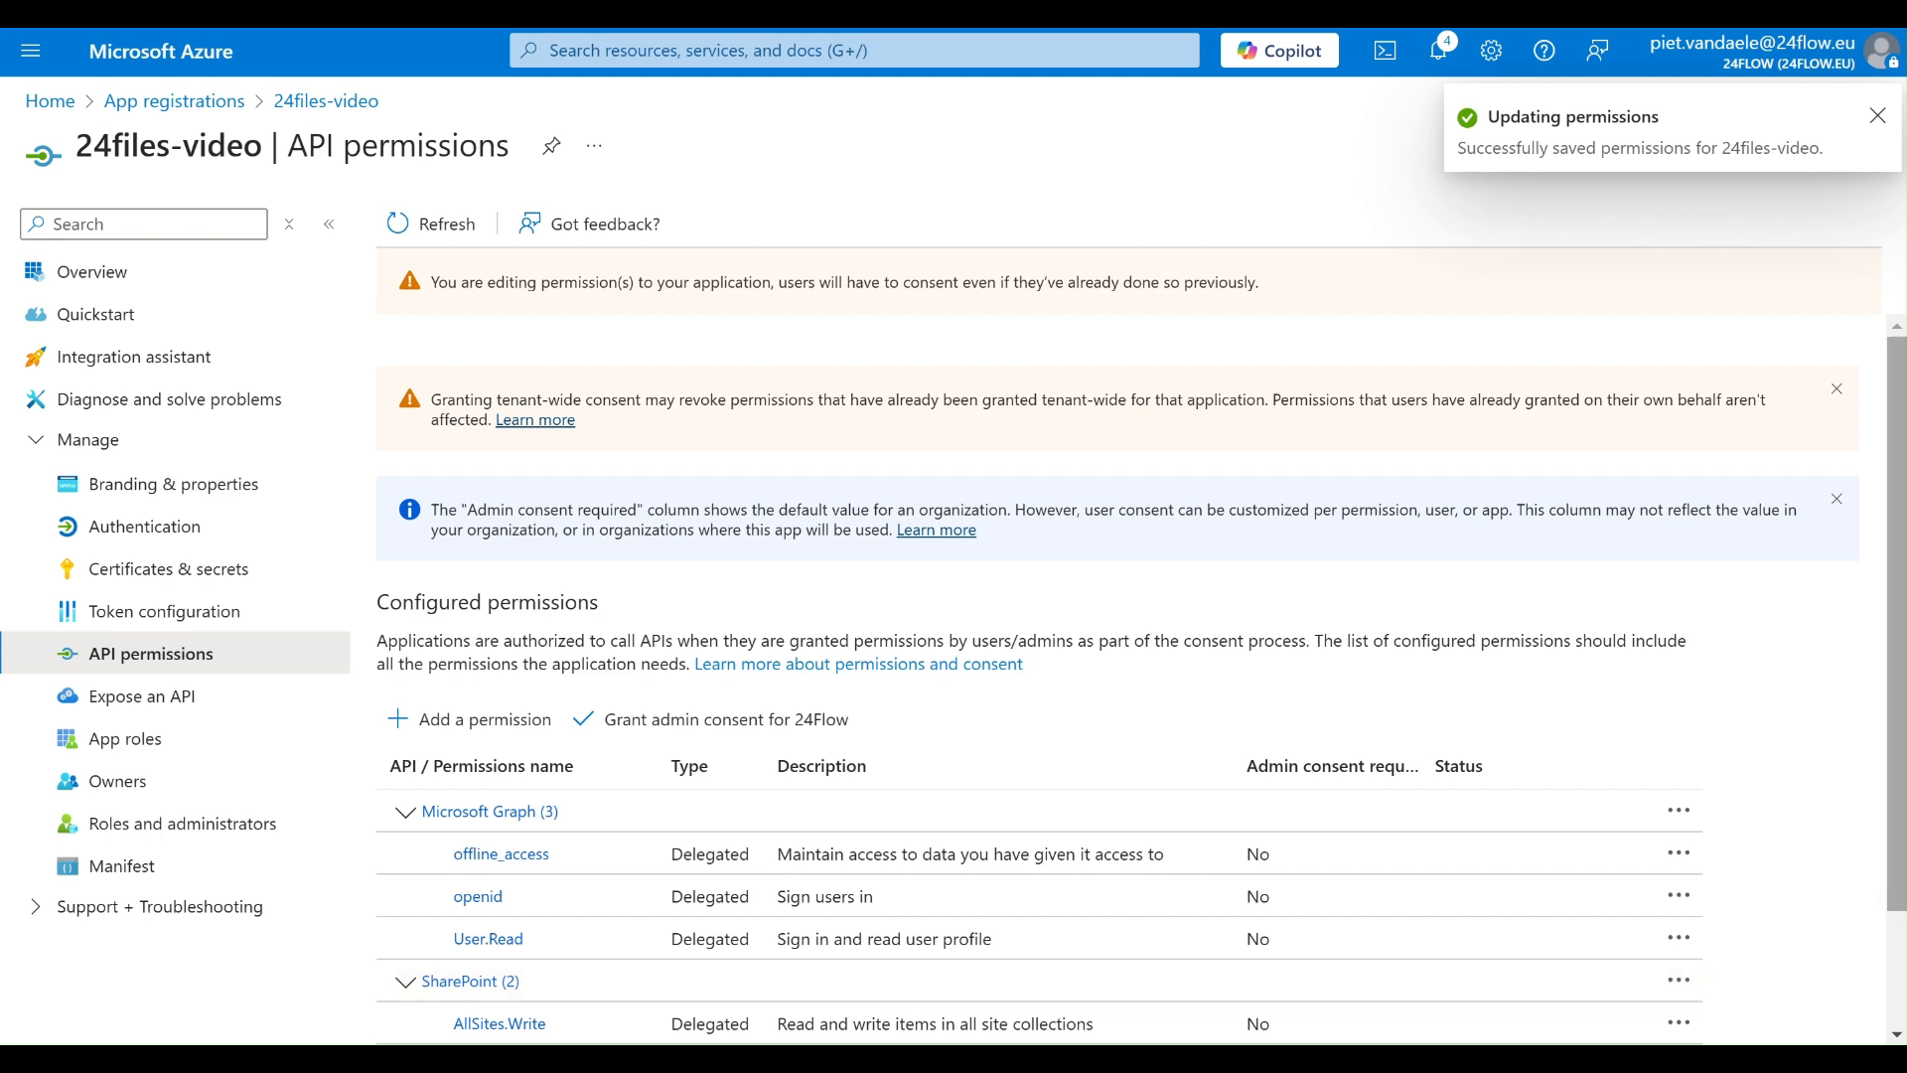
- Grant admin consent for 24Flow for the configured permissions of 24files-video
scroll(1899, 480, "down", 1)
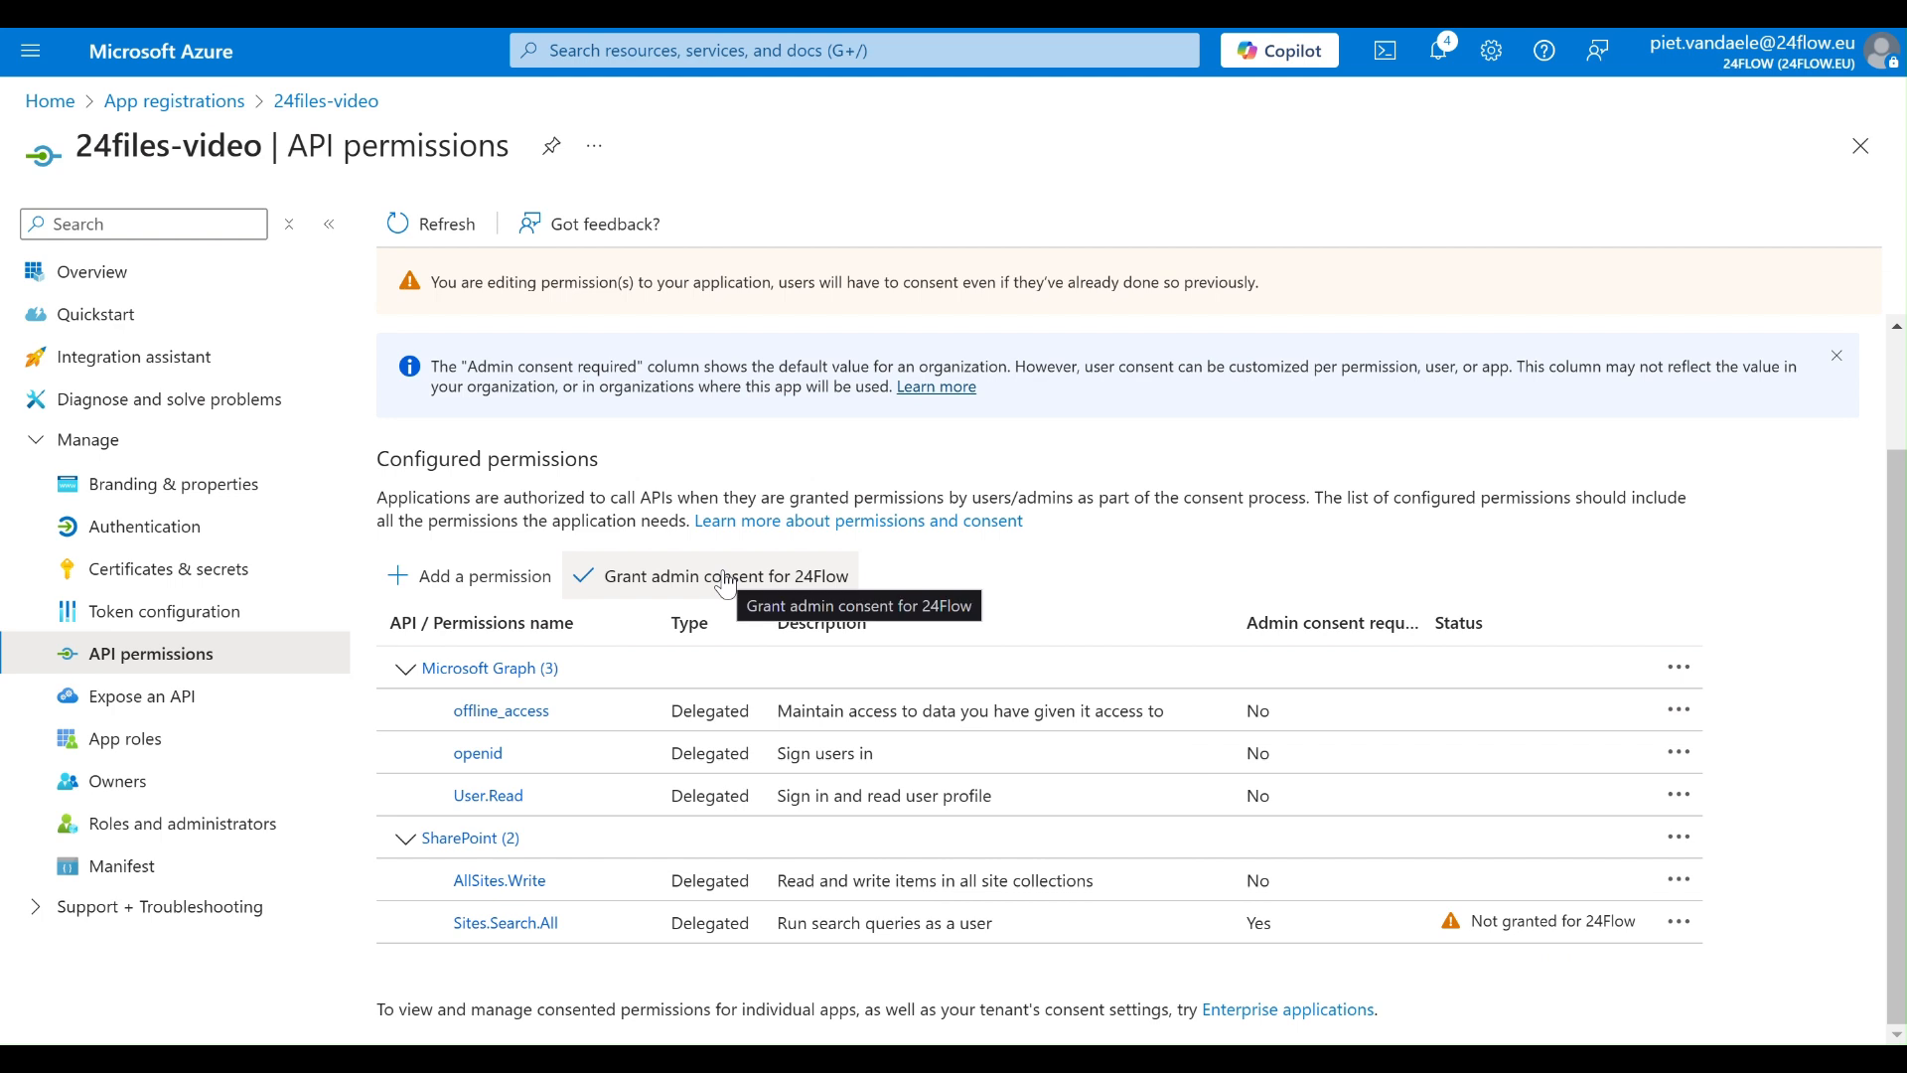
left_click(668, 584)
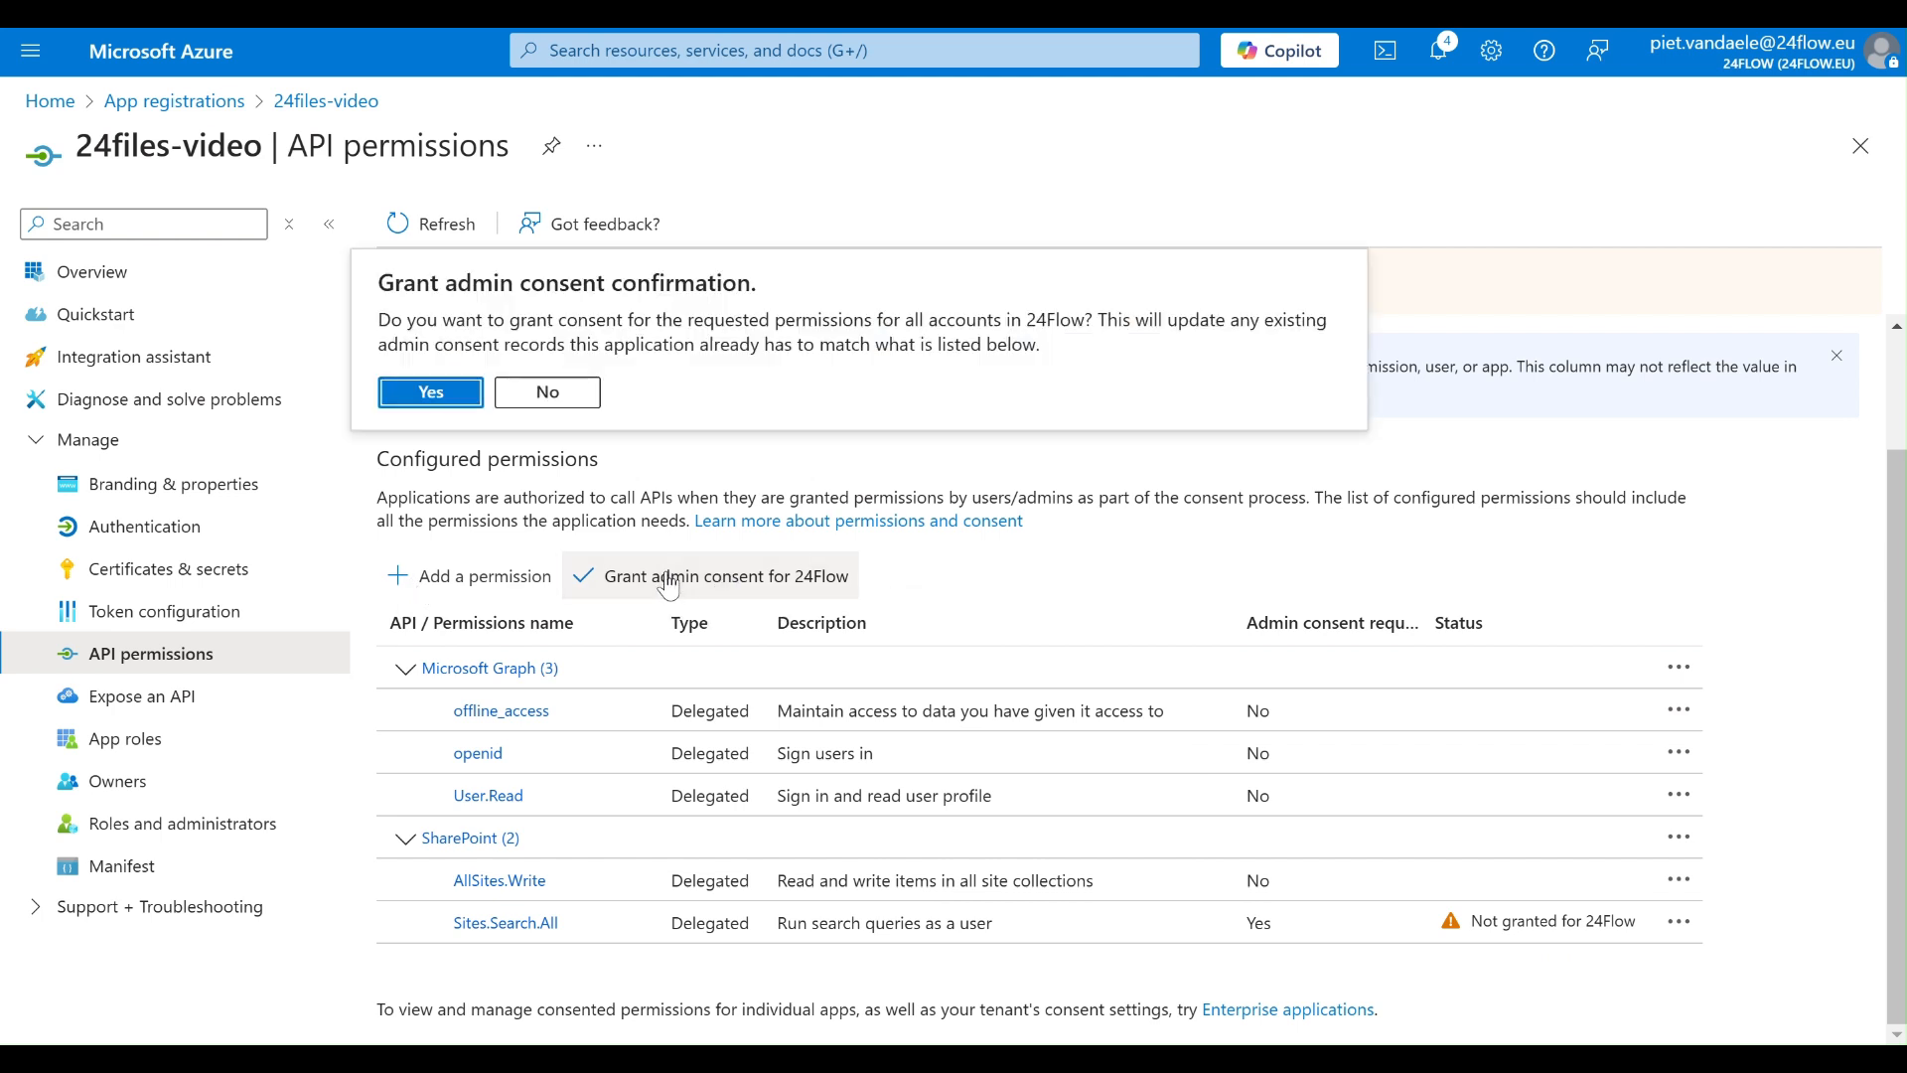
left_click(437, 391)
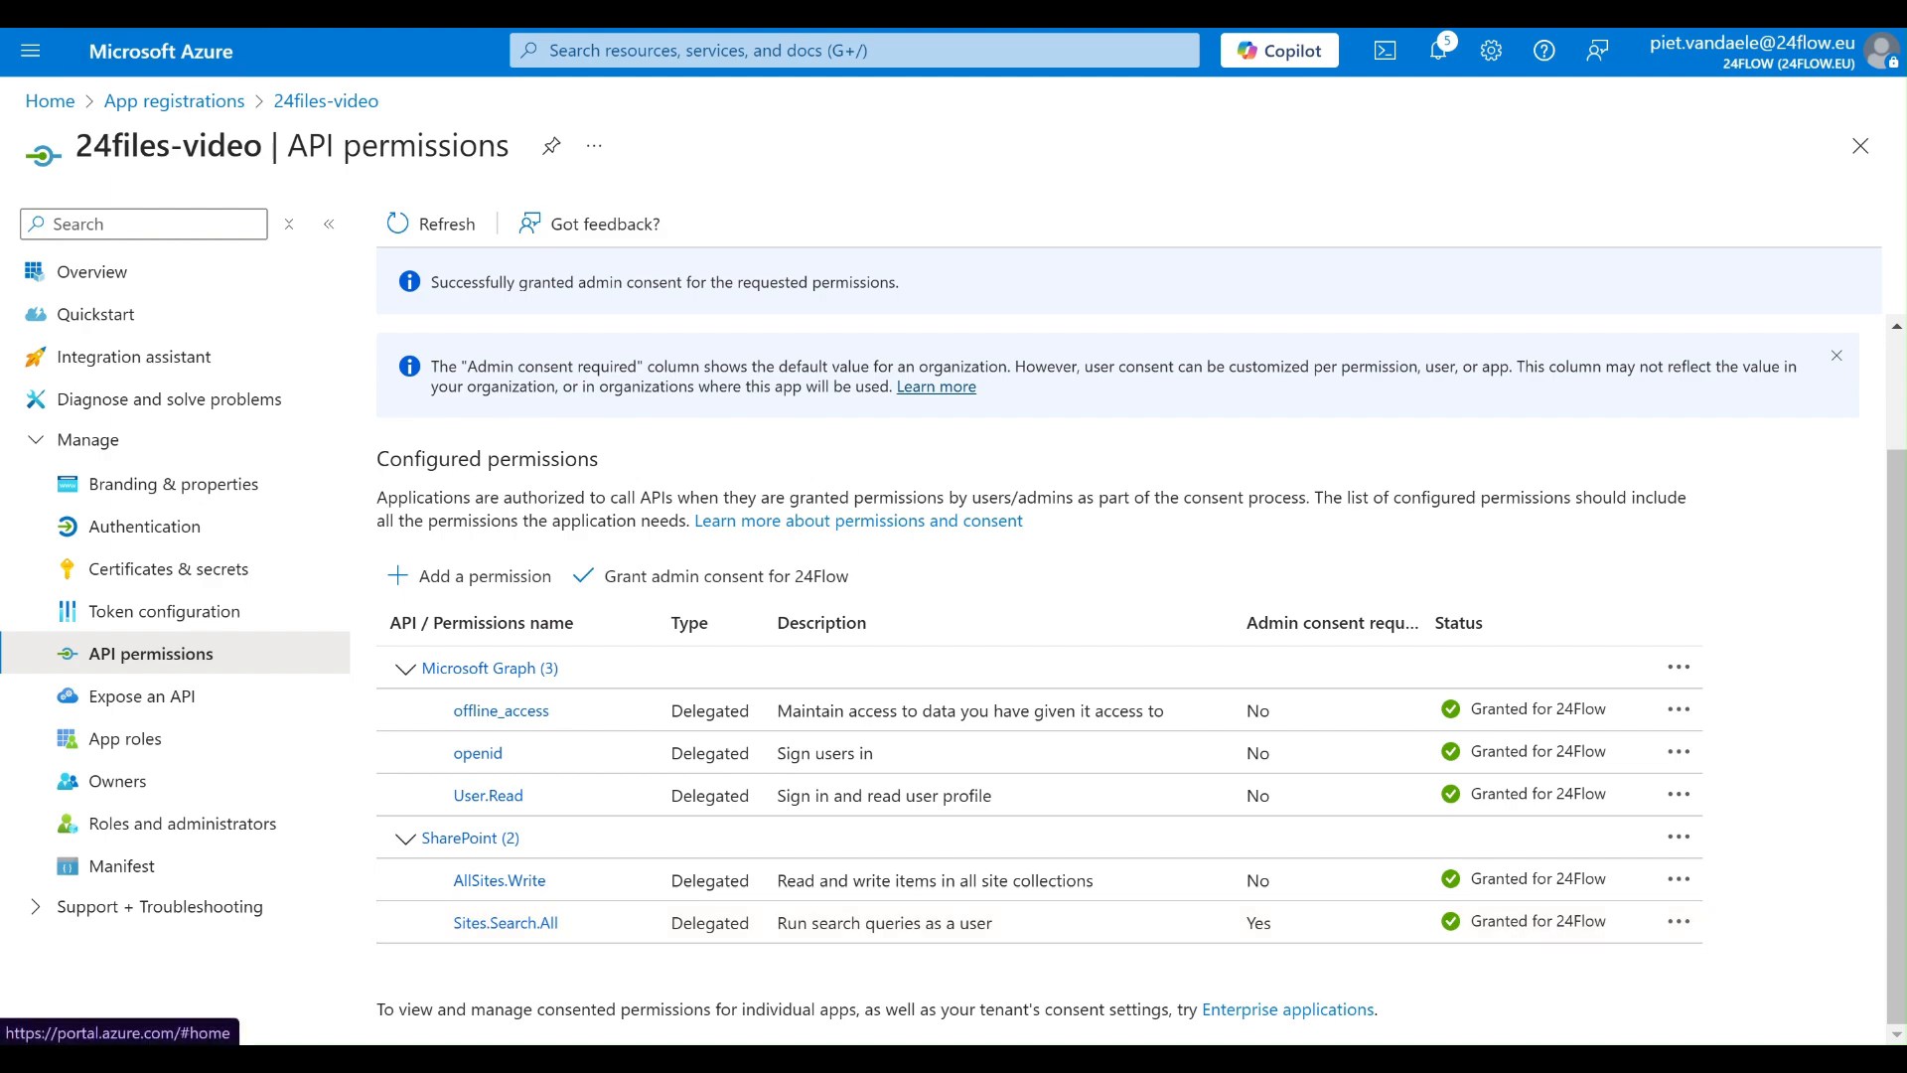
- Switch to the 24Files Settings in Salesforce and set the company name in SharePoint to 24flow
left_click(105, 12)
left_click(308, 364)
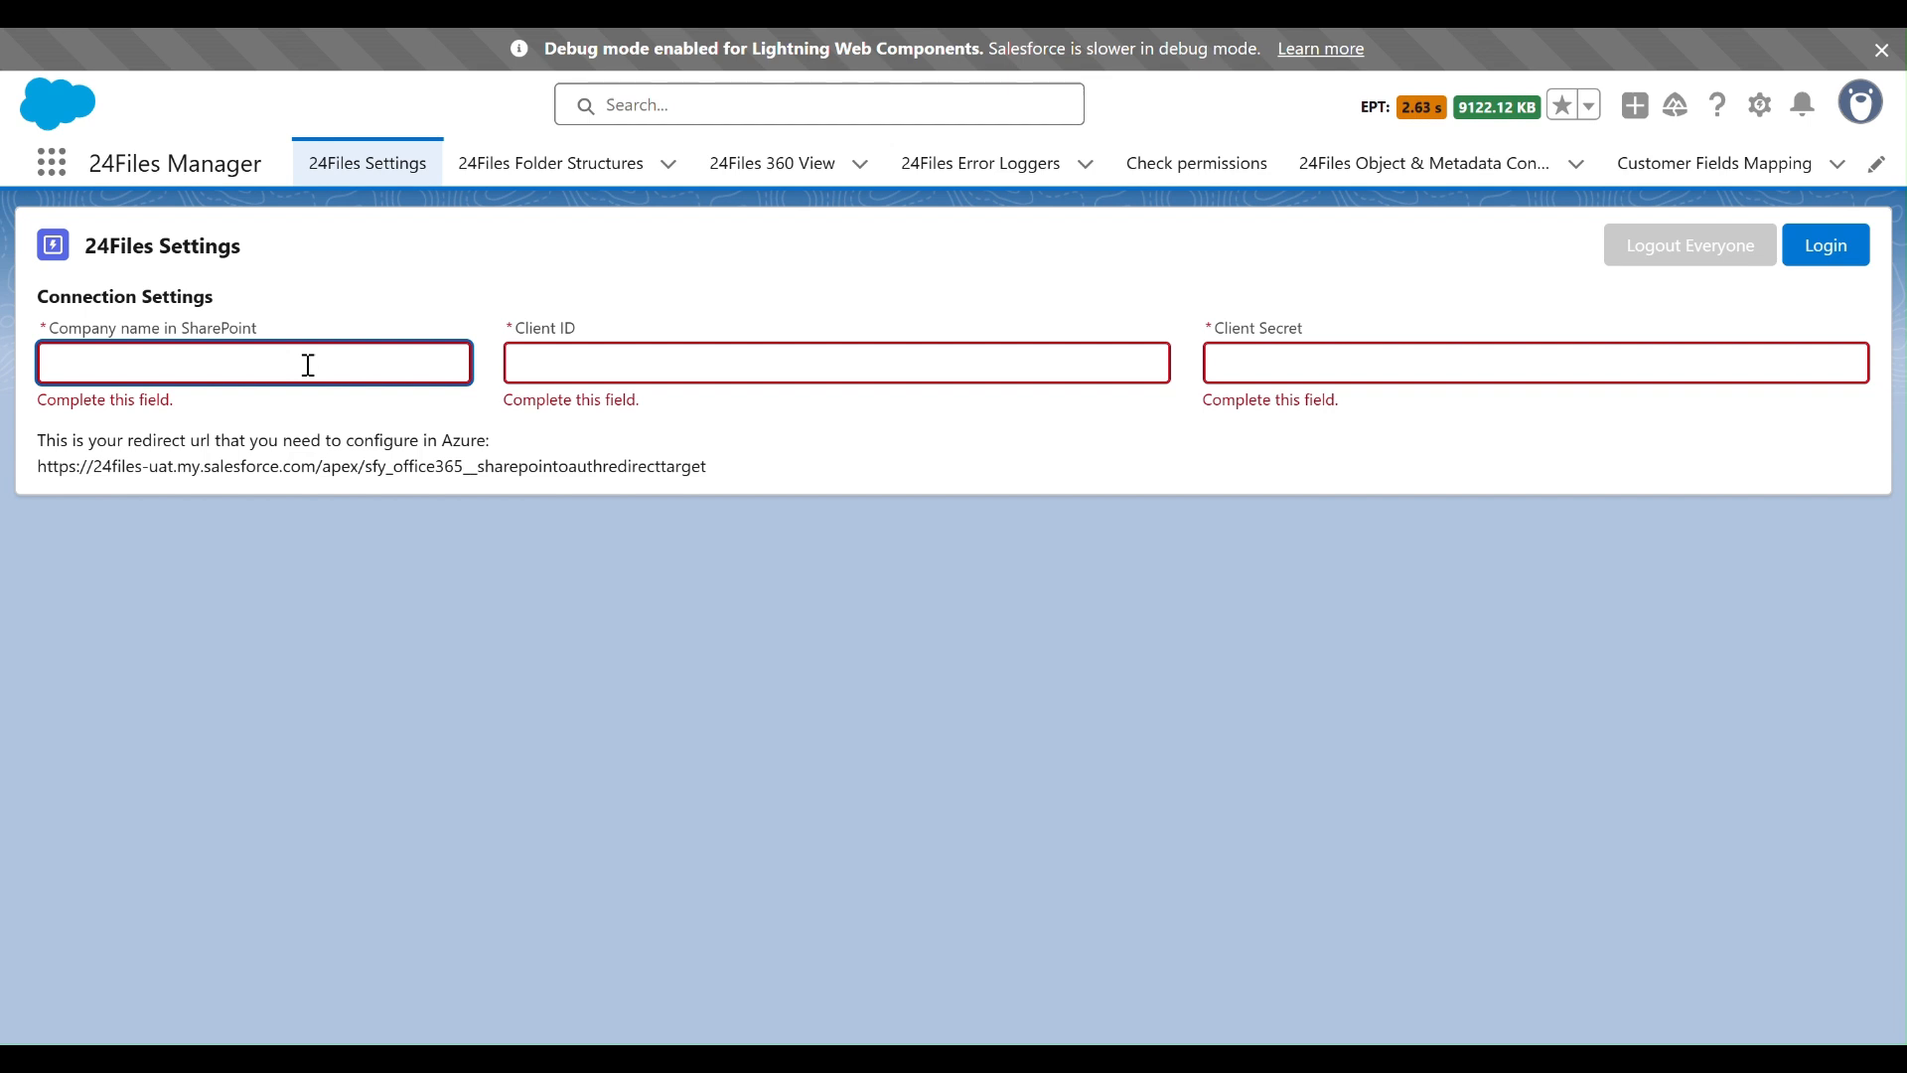
type("24flow")
- Copy the client ID from Notepad into the Client ID field of the 24Files connection settings
left_click(923, 1059)
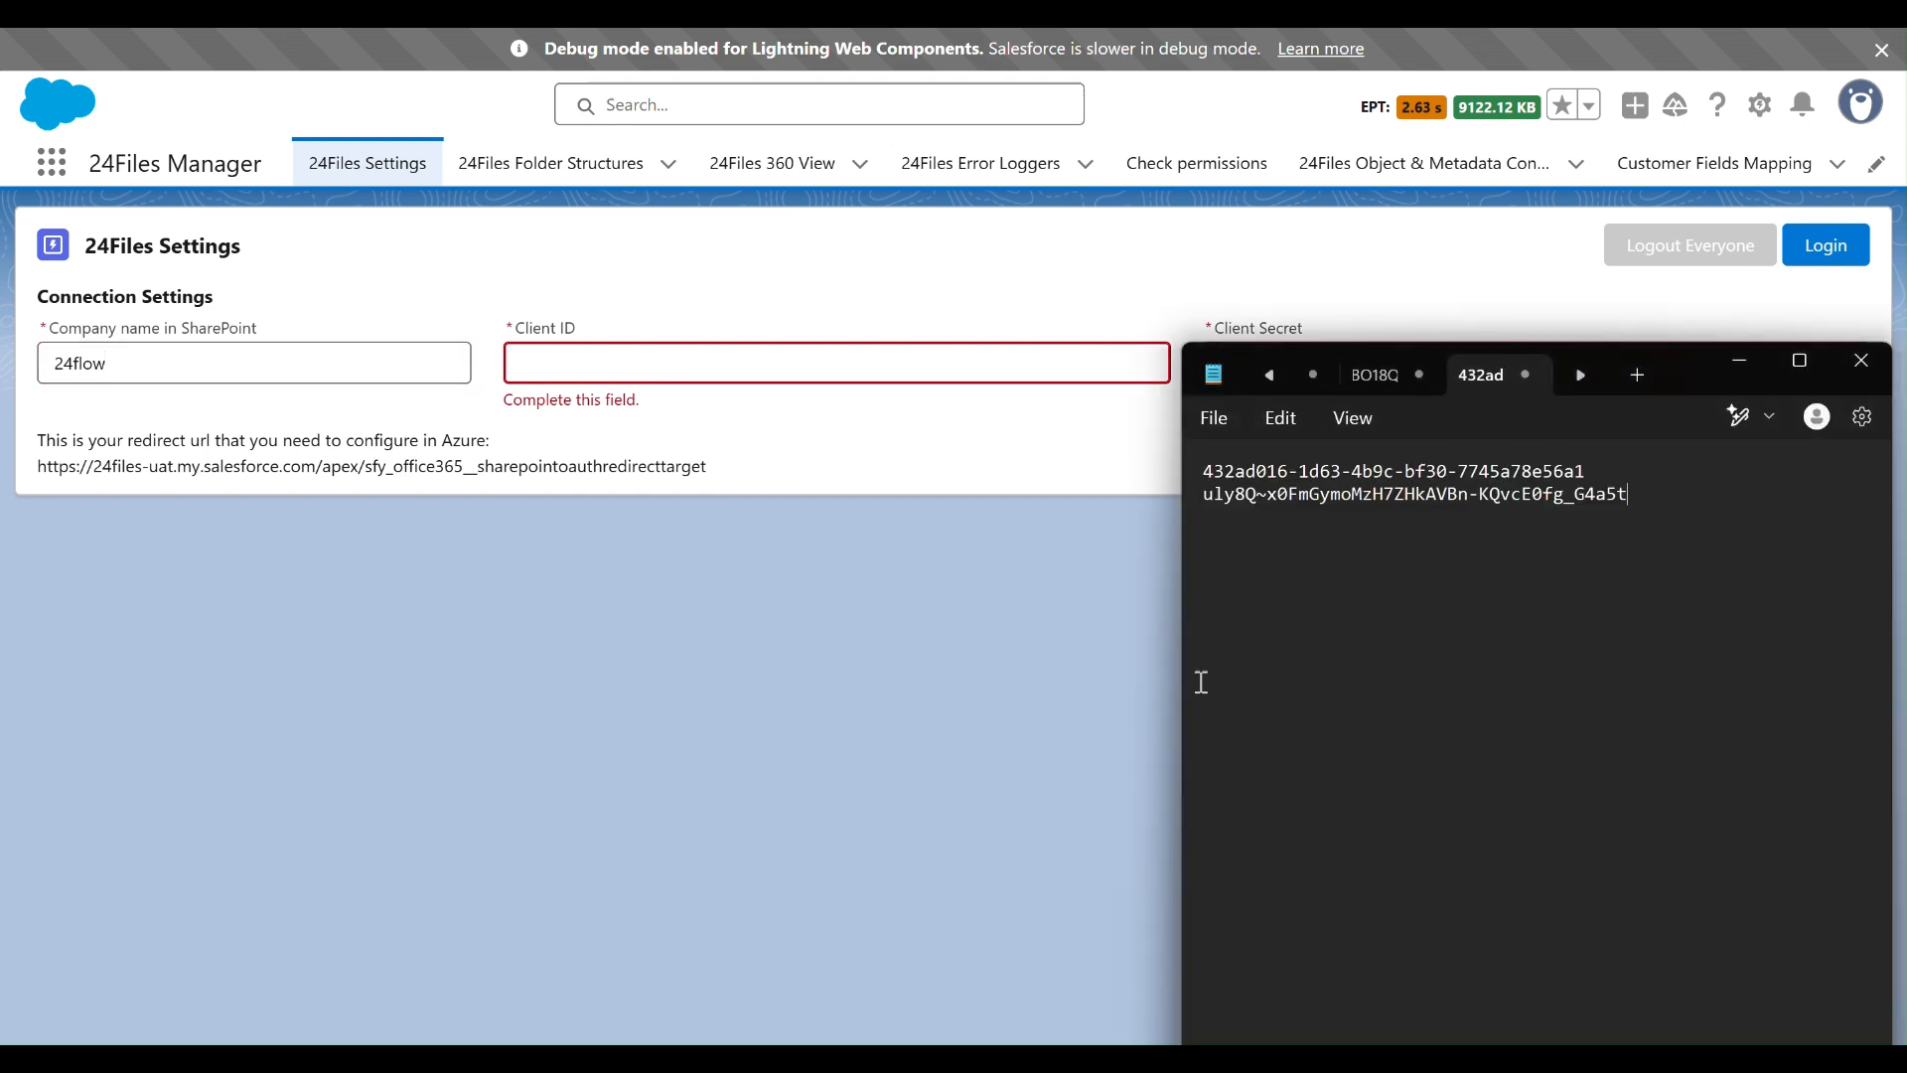
left_click_drag(1601, 480, 1186, 482)
key("ctrl+c")
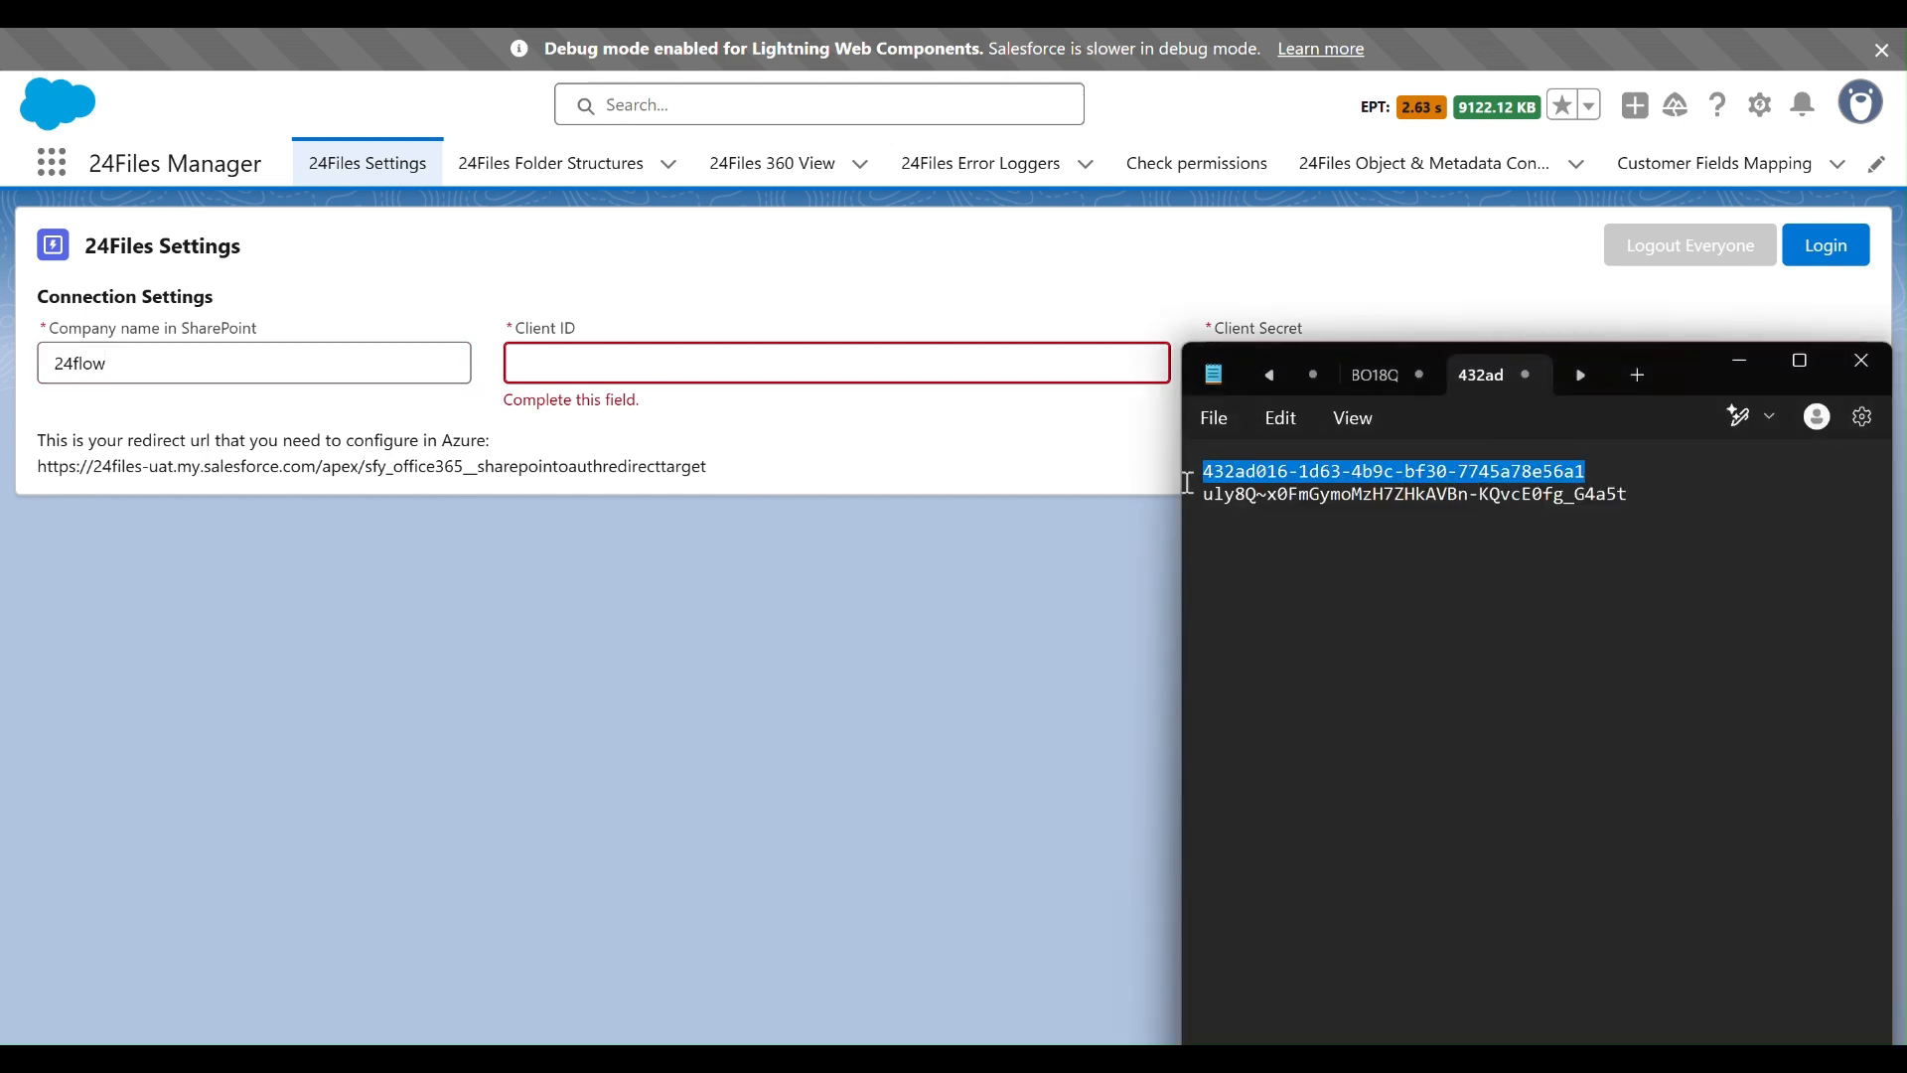
left_click(825, 363)
key("ctrl+v")
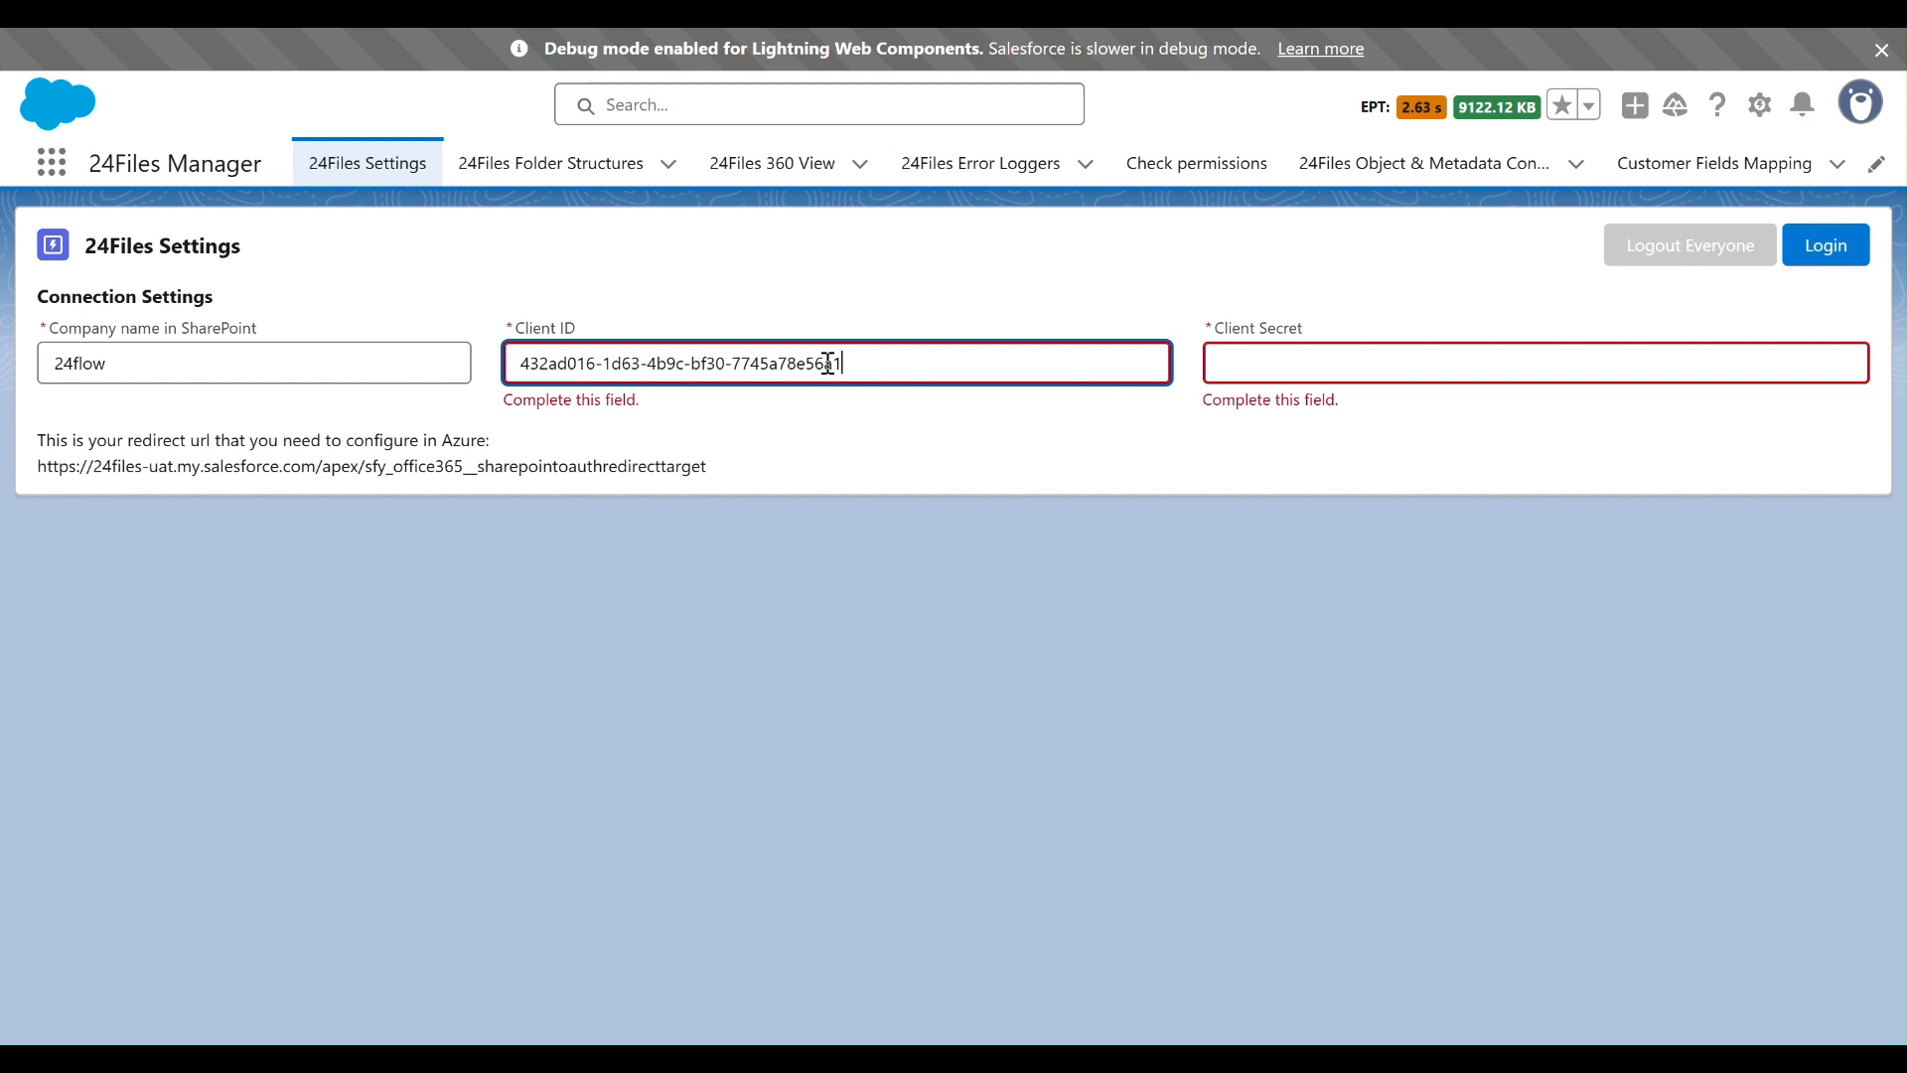
- Copy the client secret from Notepad into the Client Secret field of the connection settings and log in to SharePoint
key("alt+Tab")
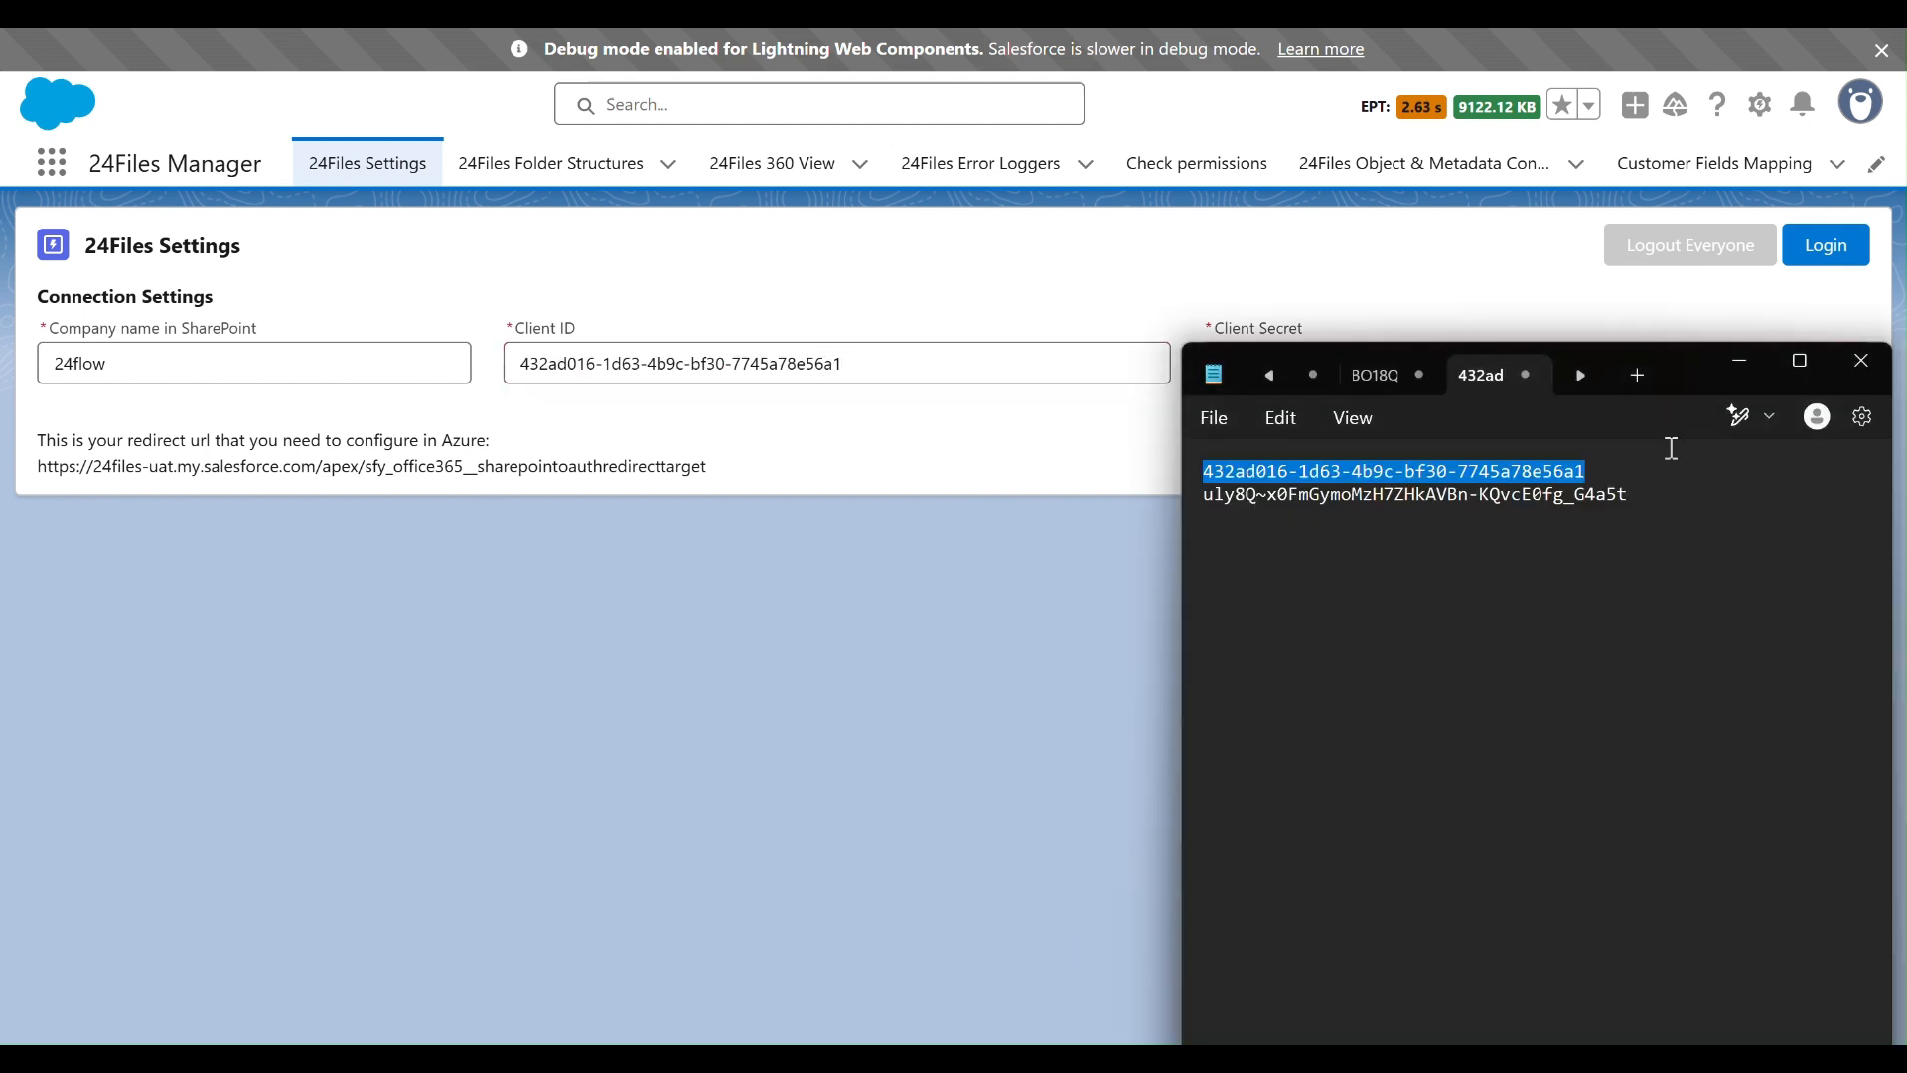
left_click(1651, 494)
left_click_drag(1650, 493, 1197, 520)
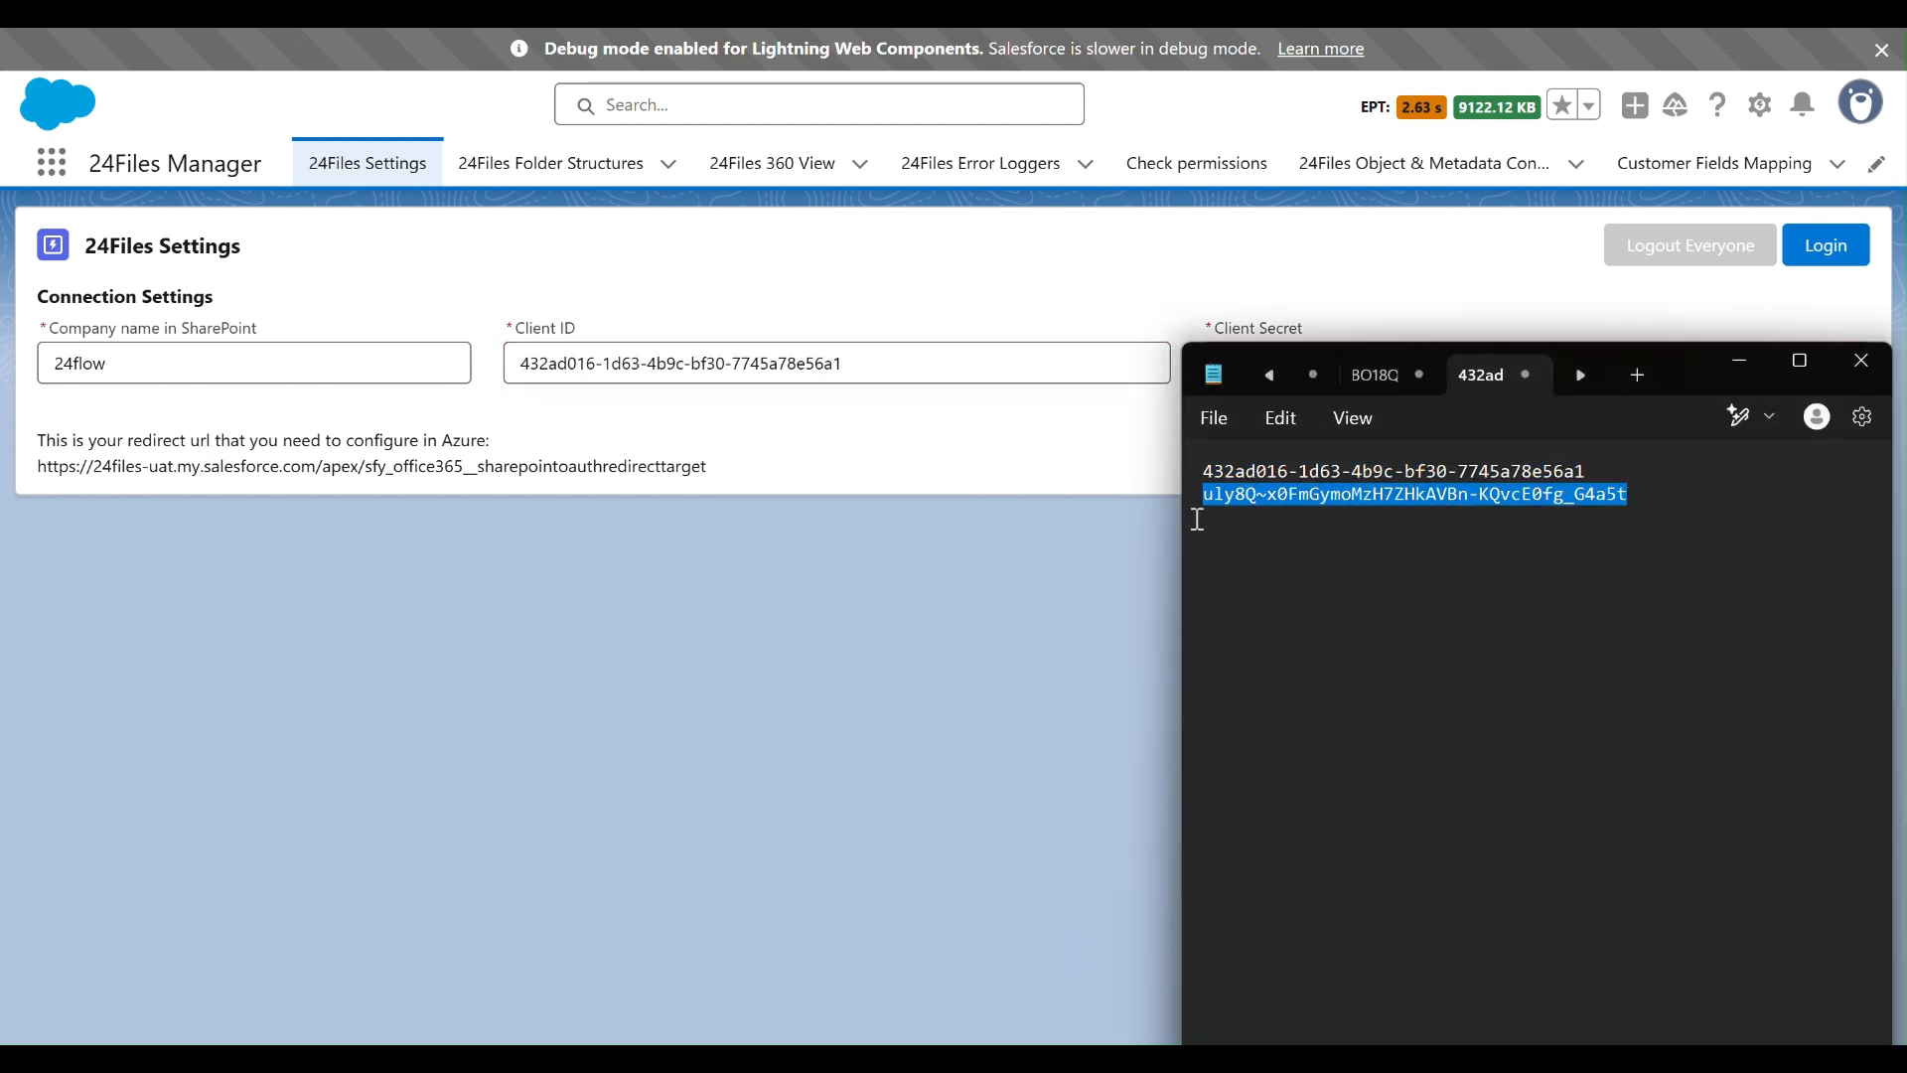
left_click(950, 568)
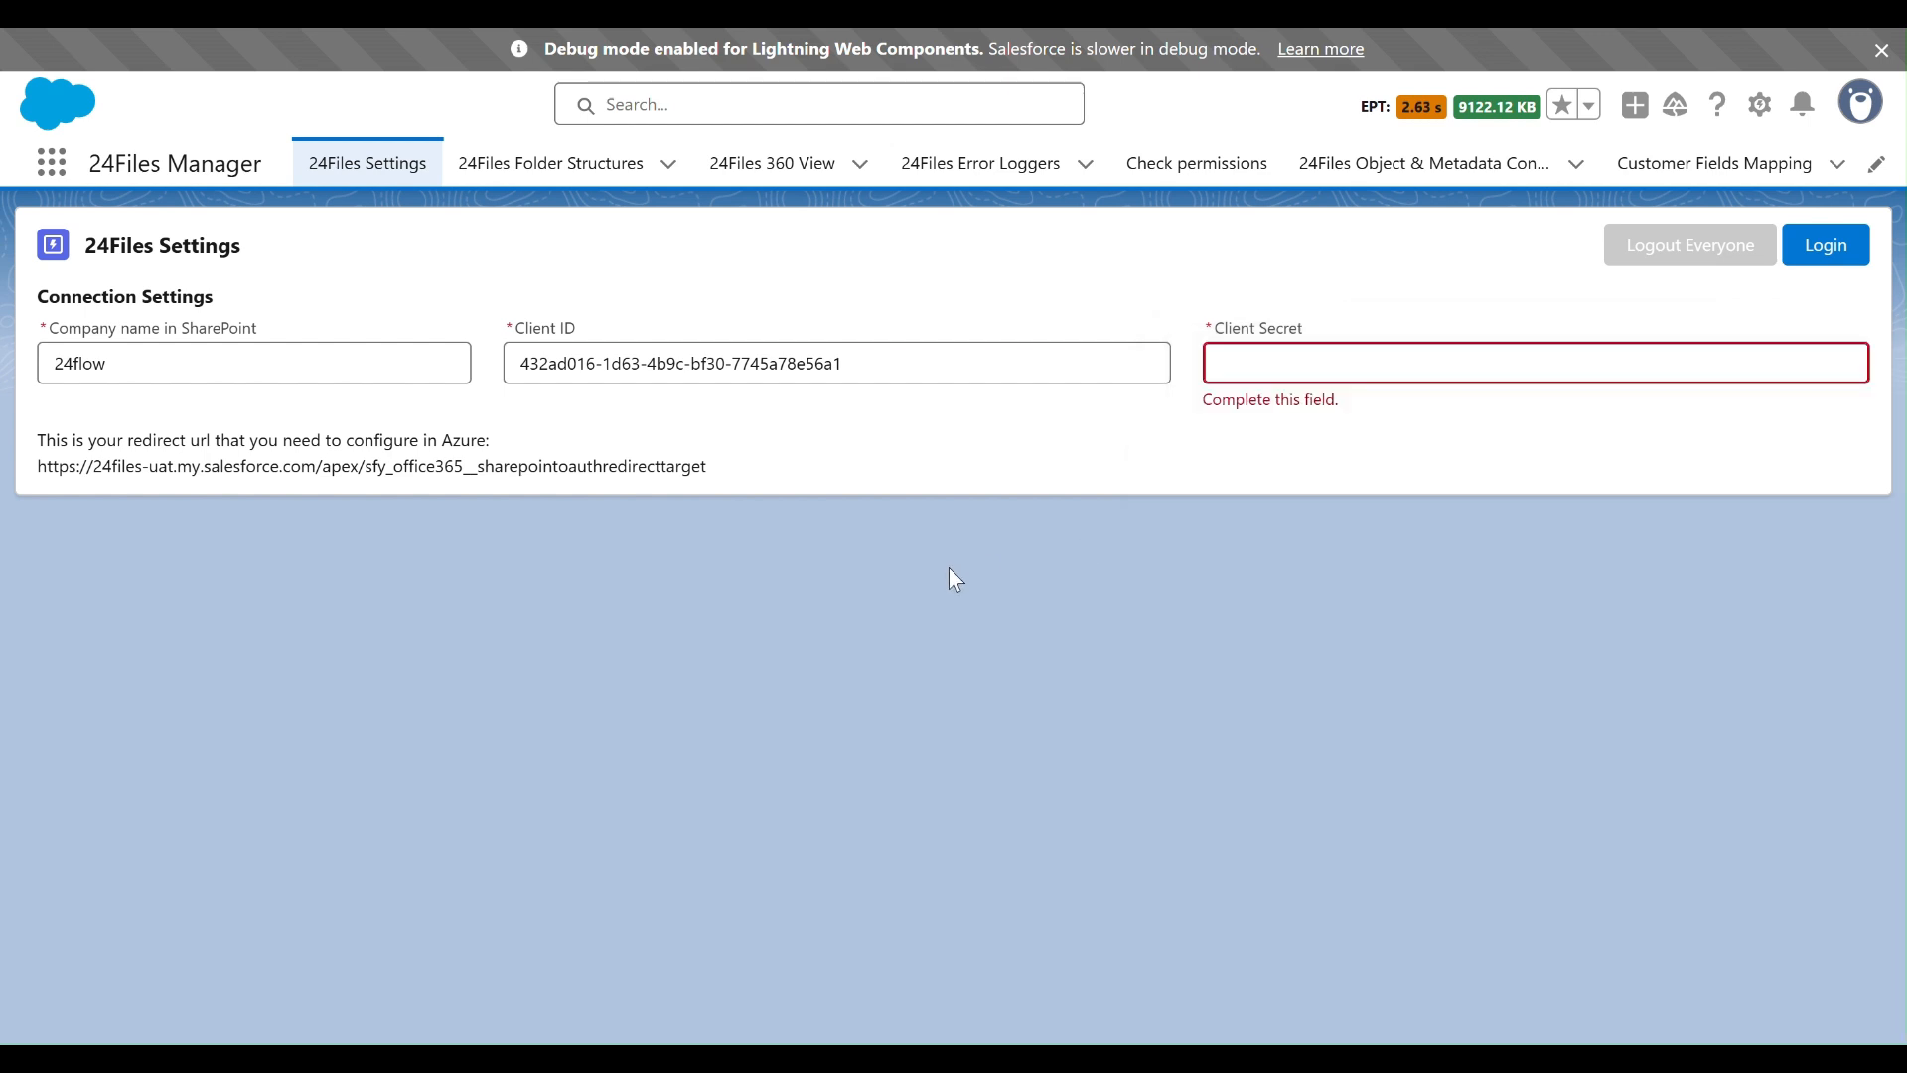
left_click(1279, 373)
key("ctrl+v")
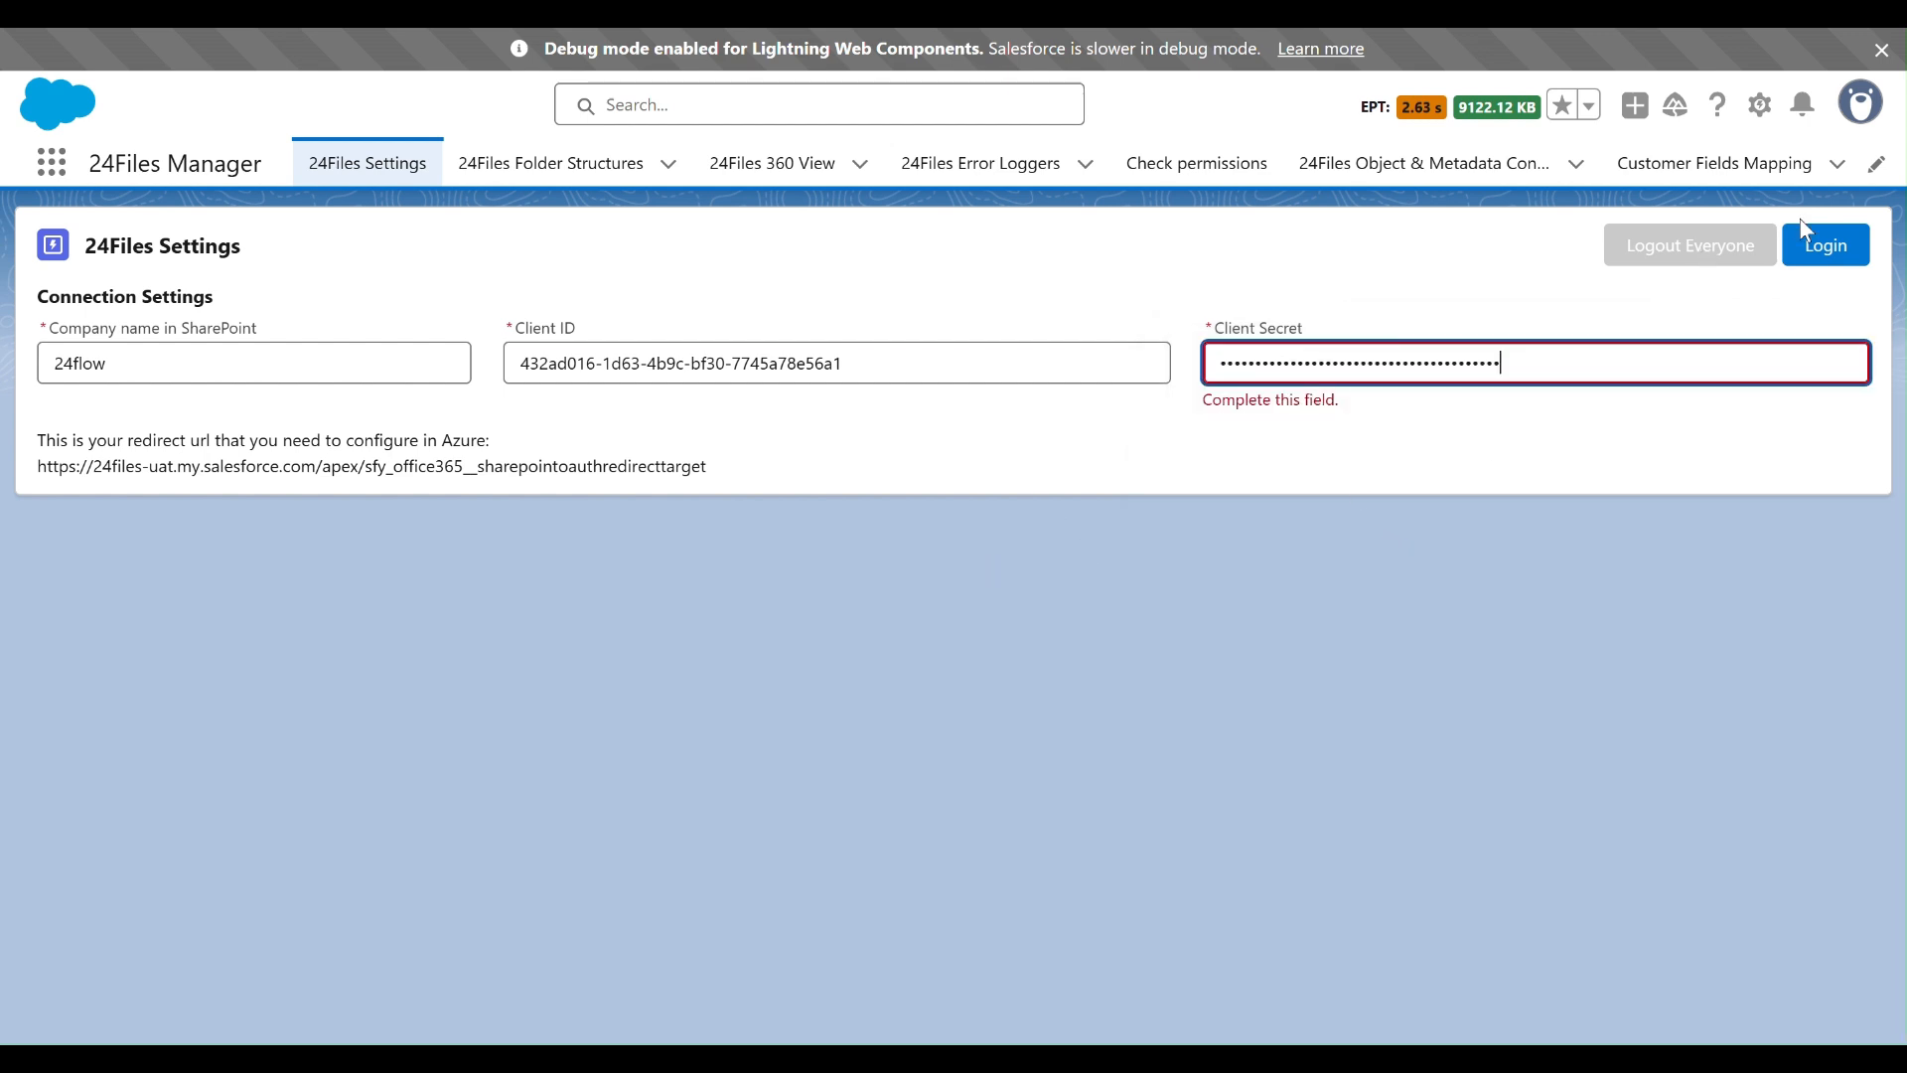
left_click(1824, 246)
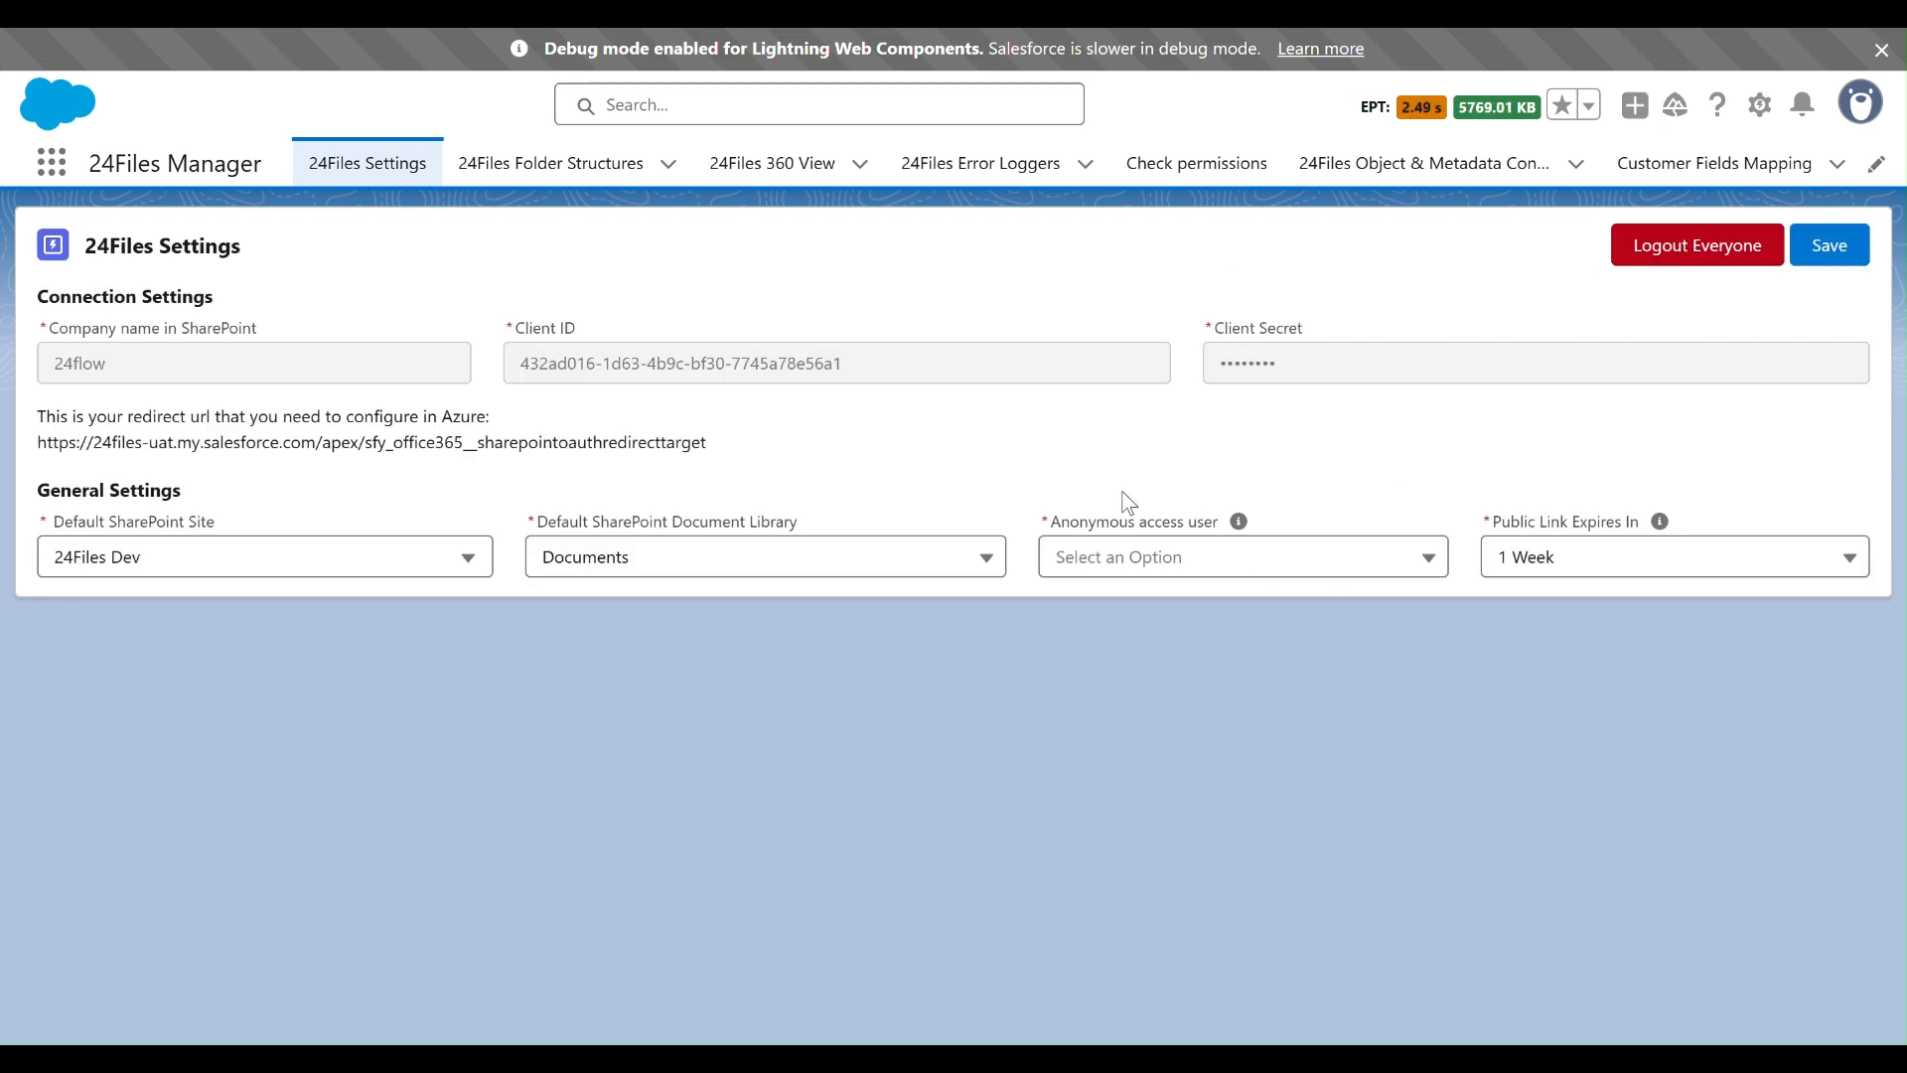
- Choose 24Files Dev as the default SharePoint site, keep the Documents library, and select 24FIles UAT as the anonymous access user
left_click(469, 559)
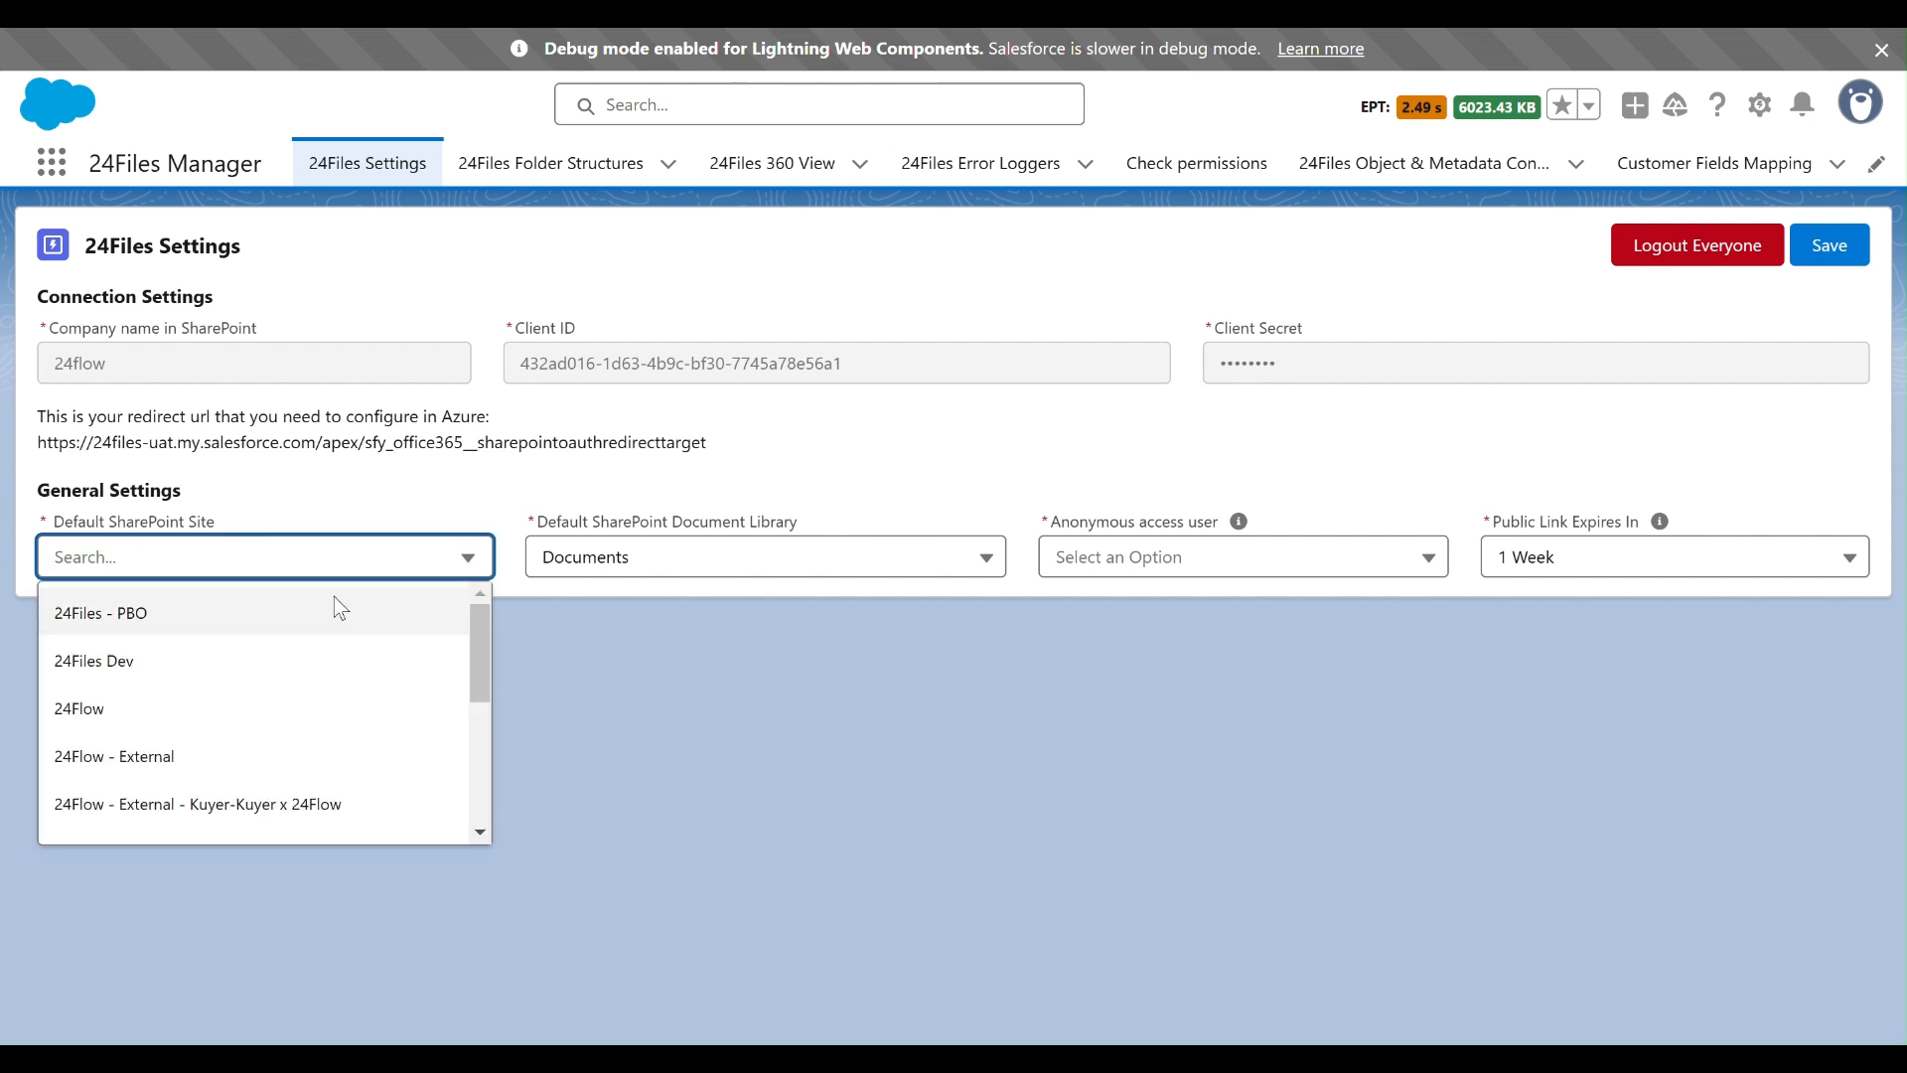
left_click(267, 662)
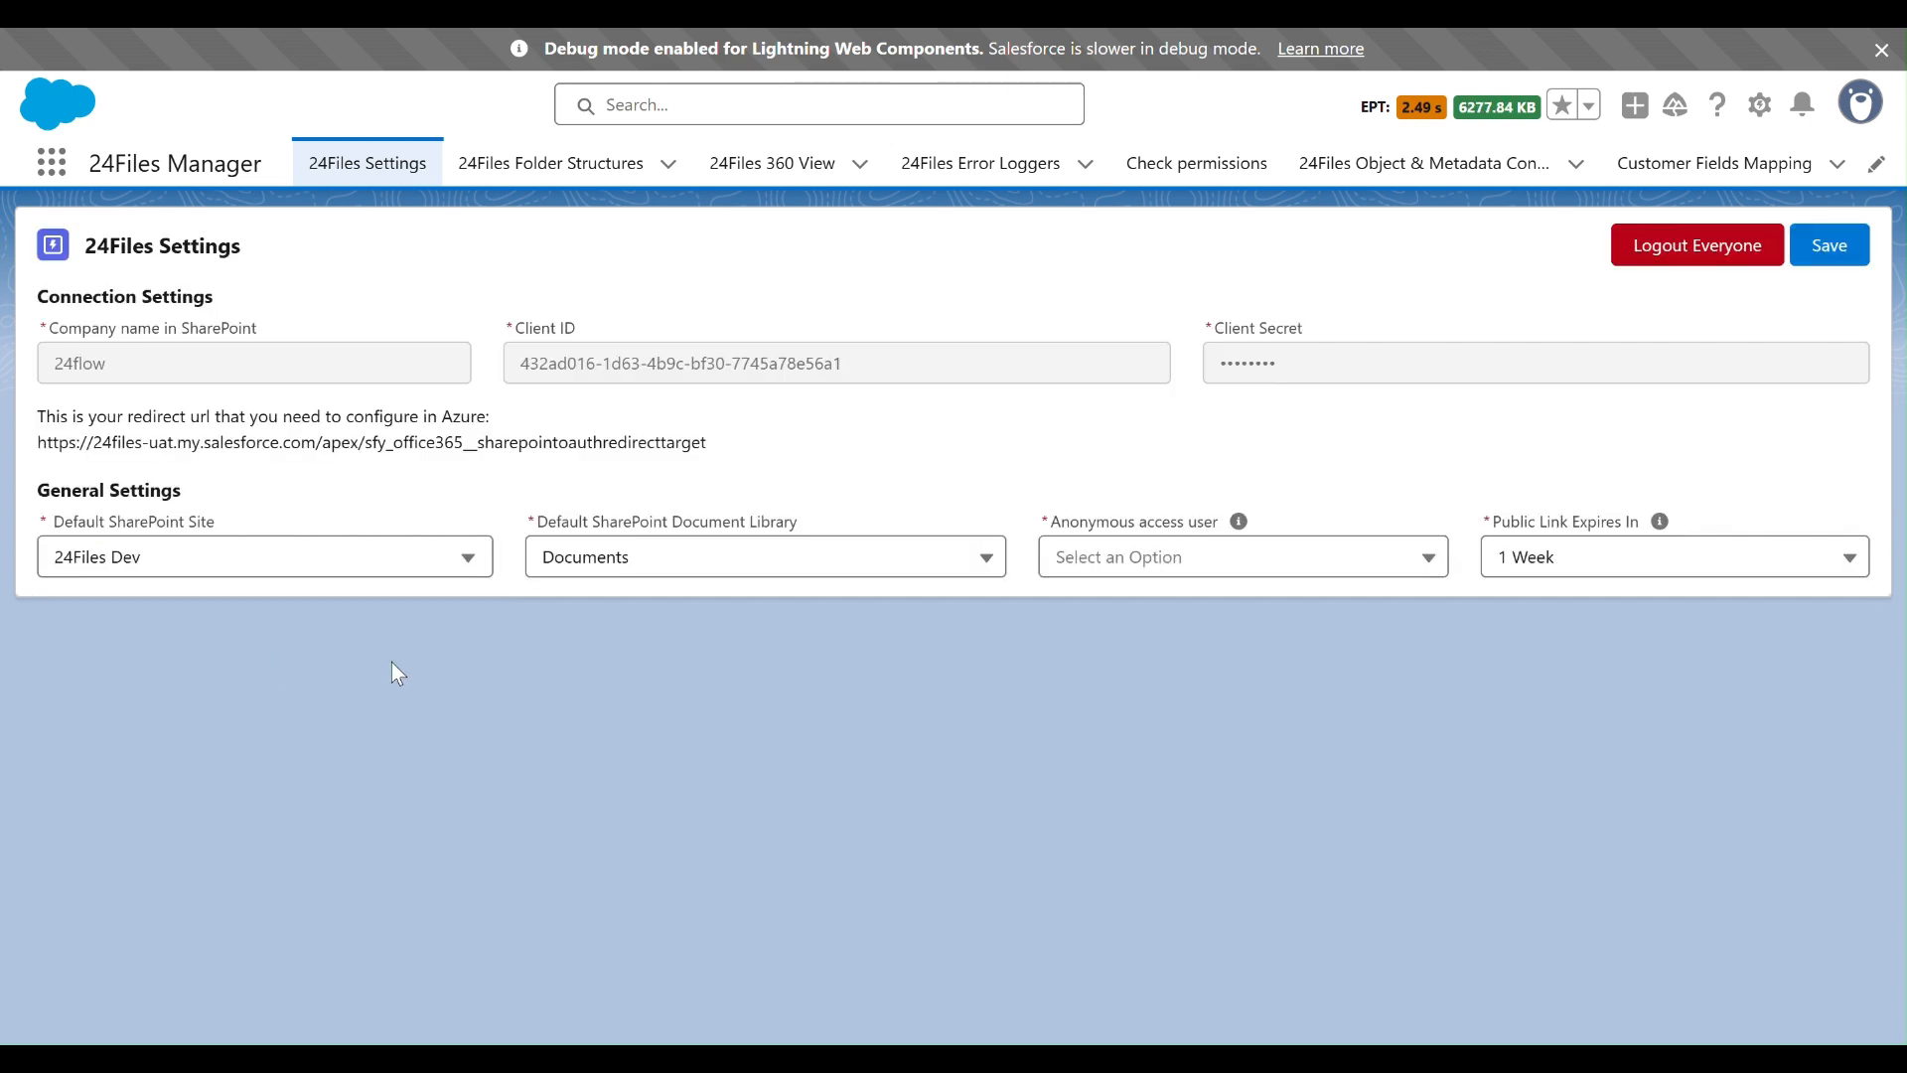
left_click(860, 554)
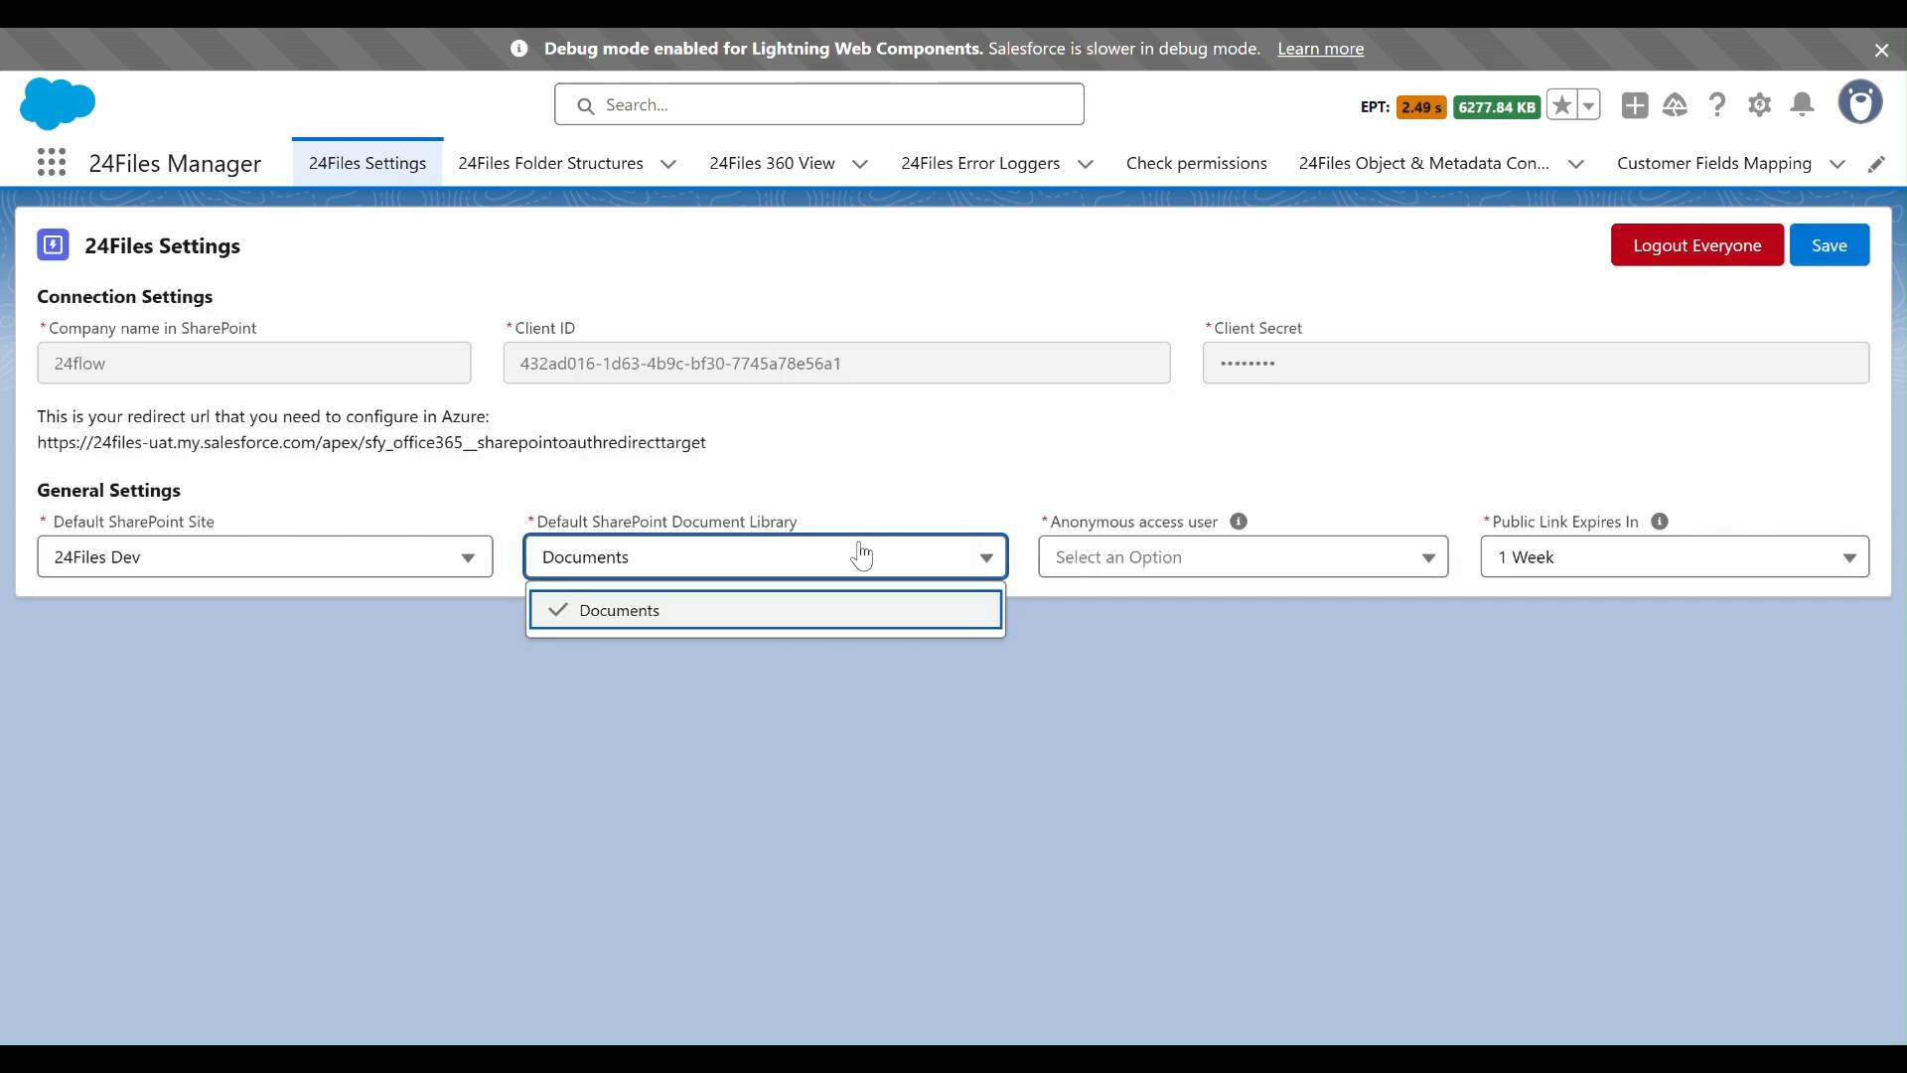
left_click(1164, 564)
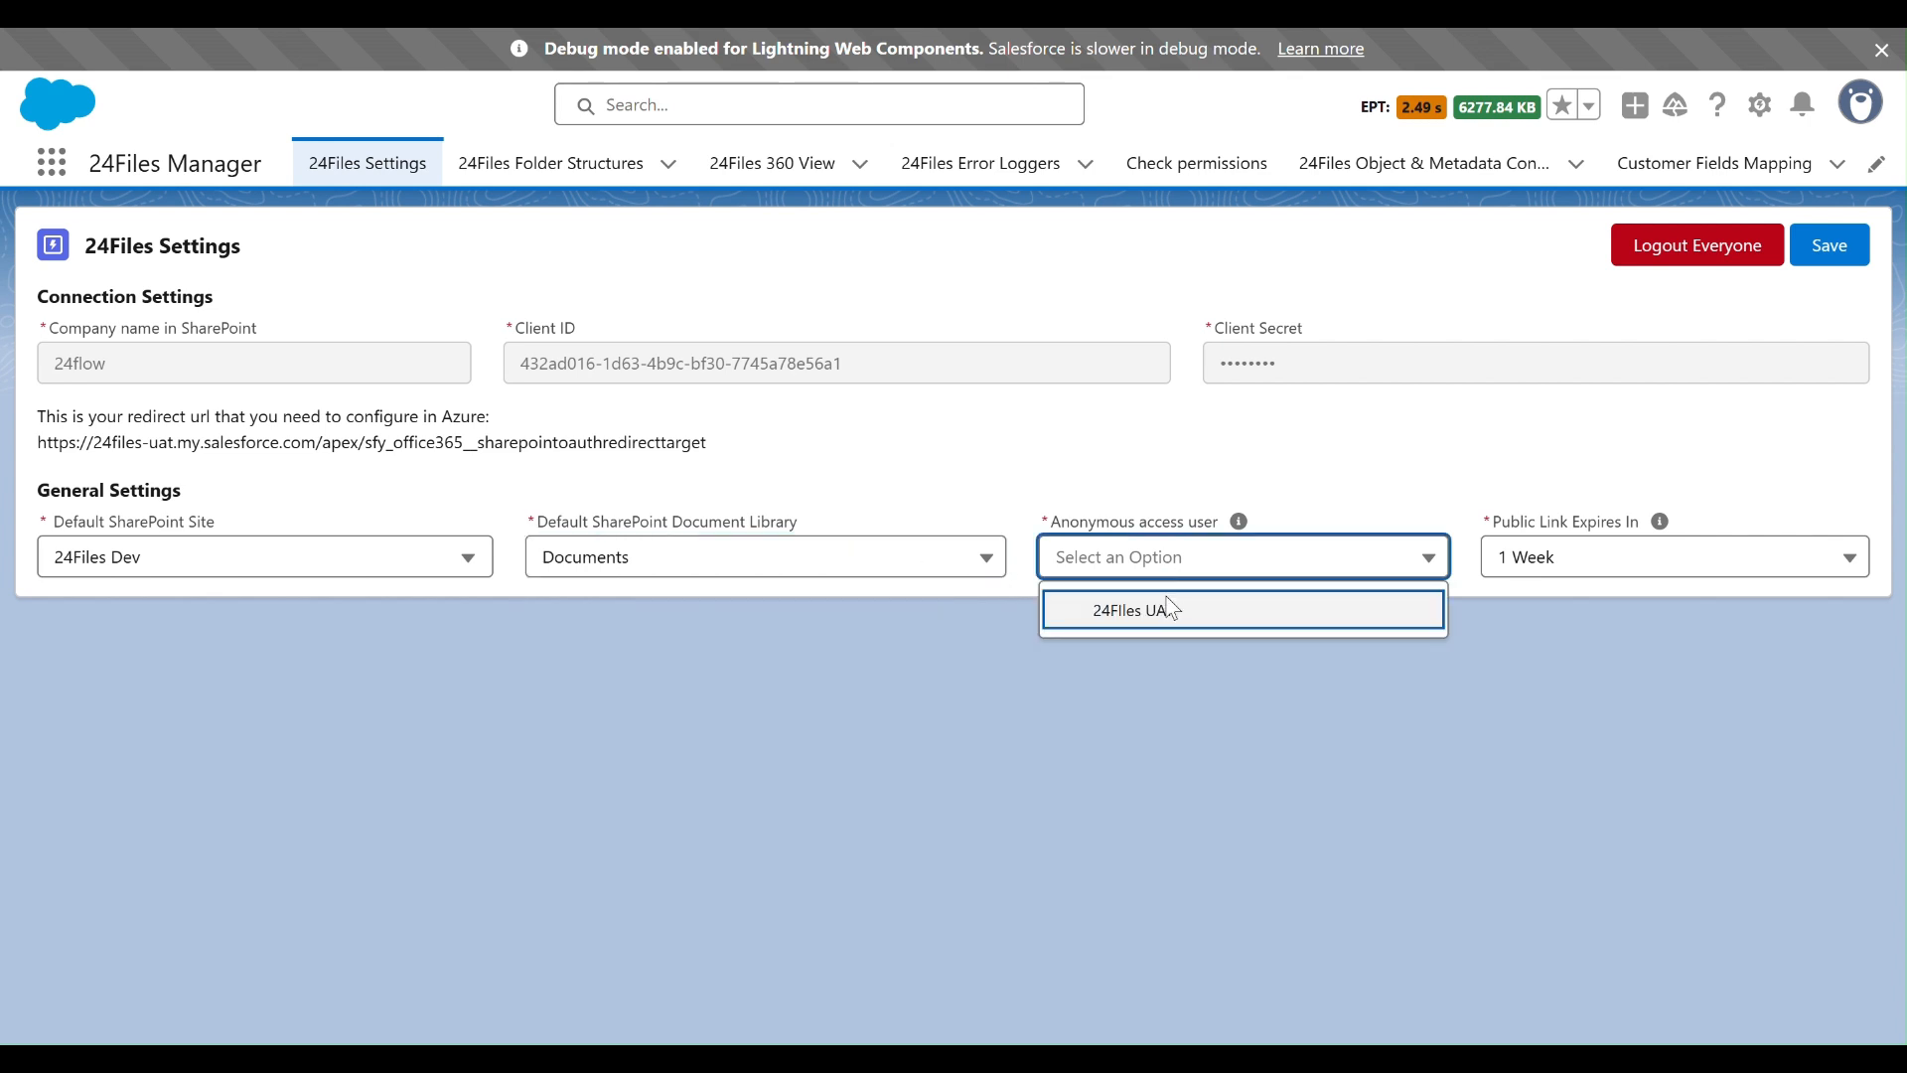
left_click(1170, 614)
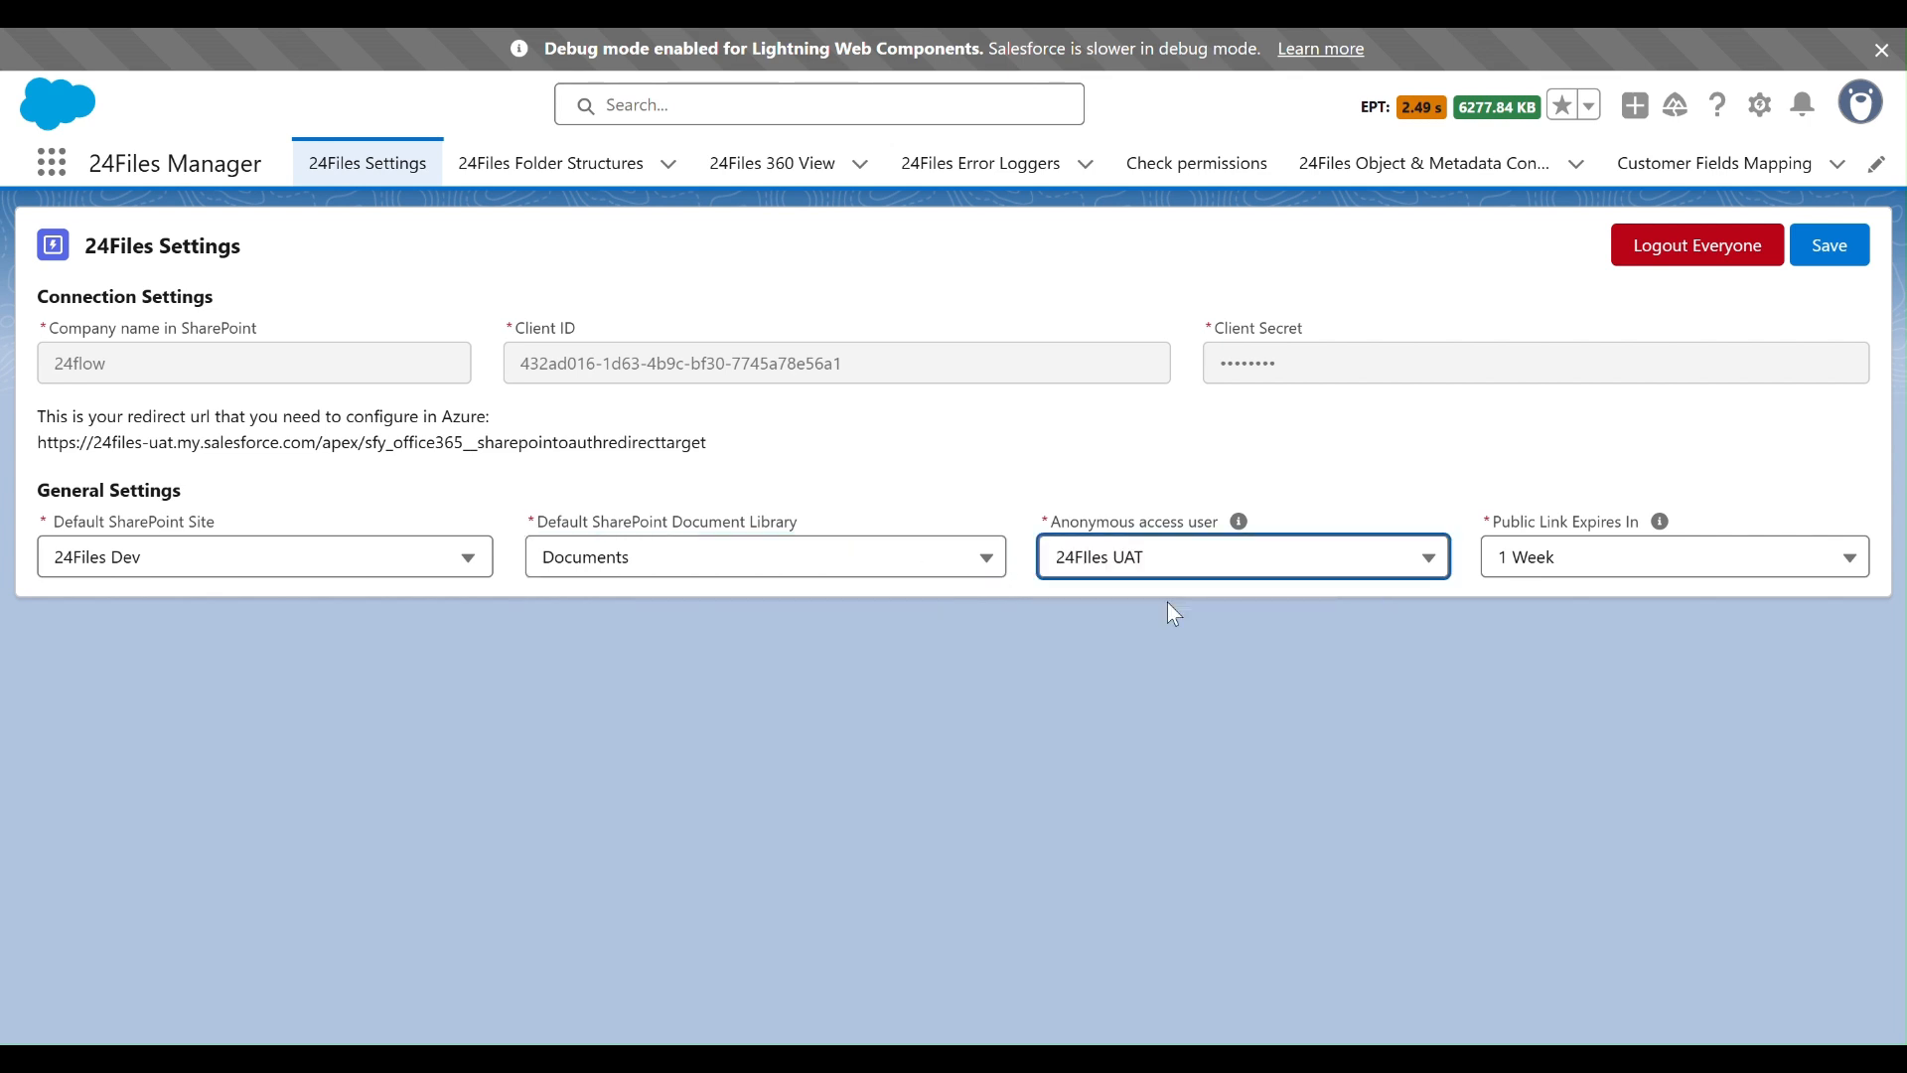